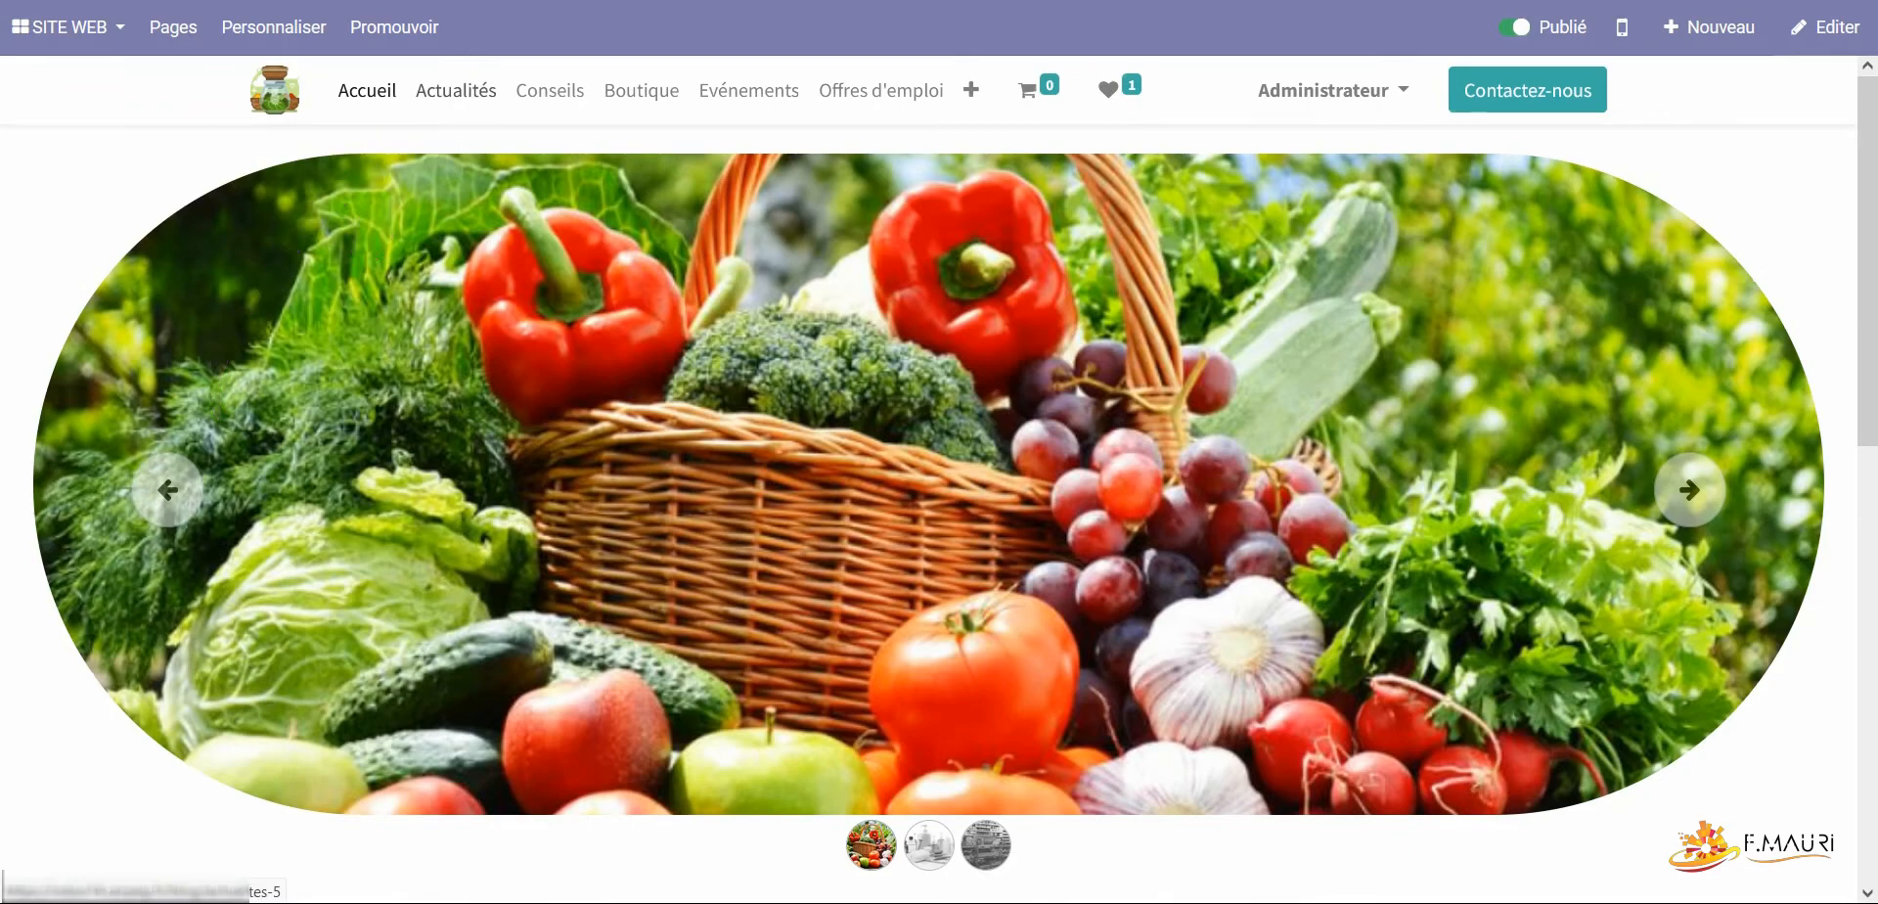
# View the Actualités blog, the Conseils blog and its article "Fruits et légumes de janvier"
pyautogui.click(462, 98)
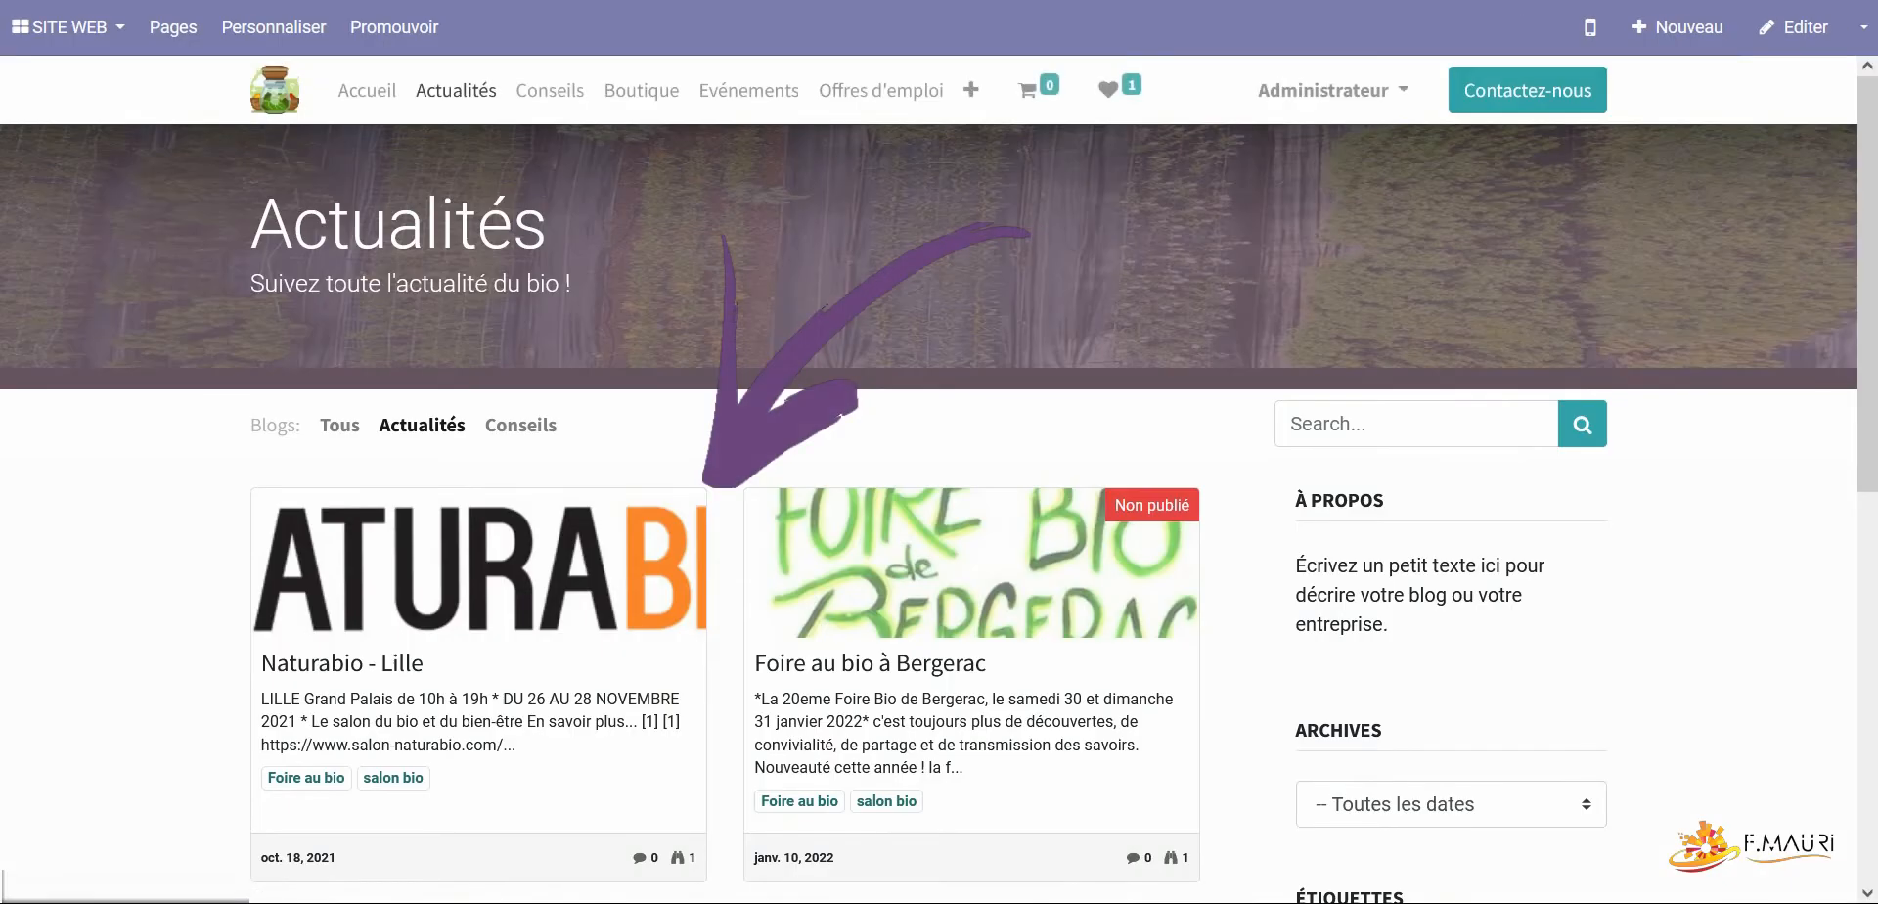
pyautogui.click(553, 97)
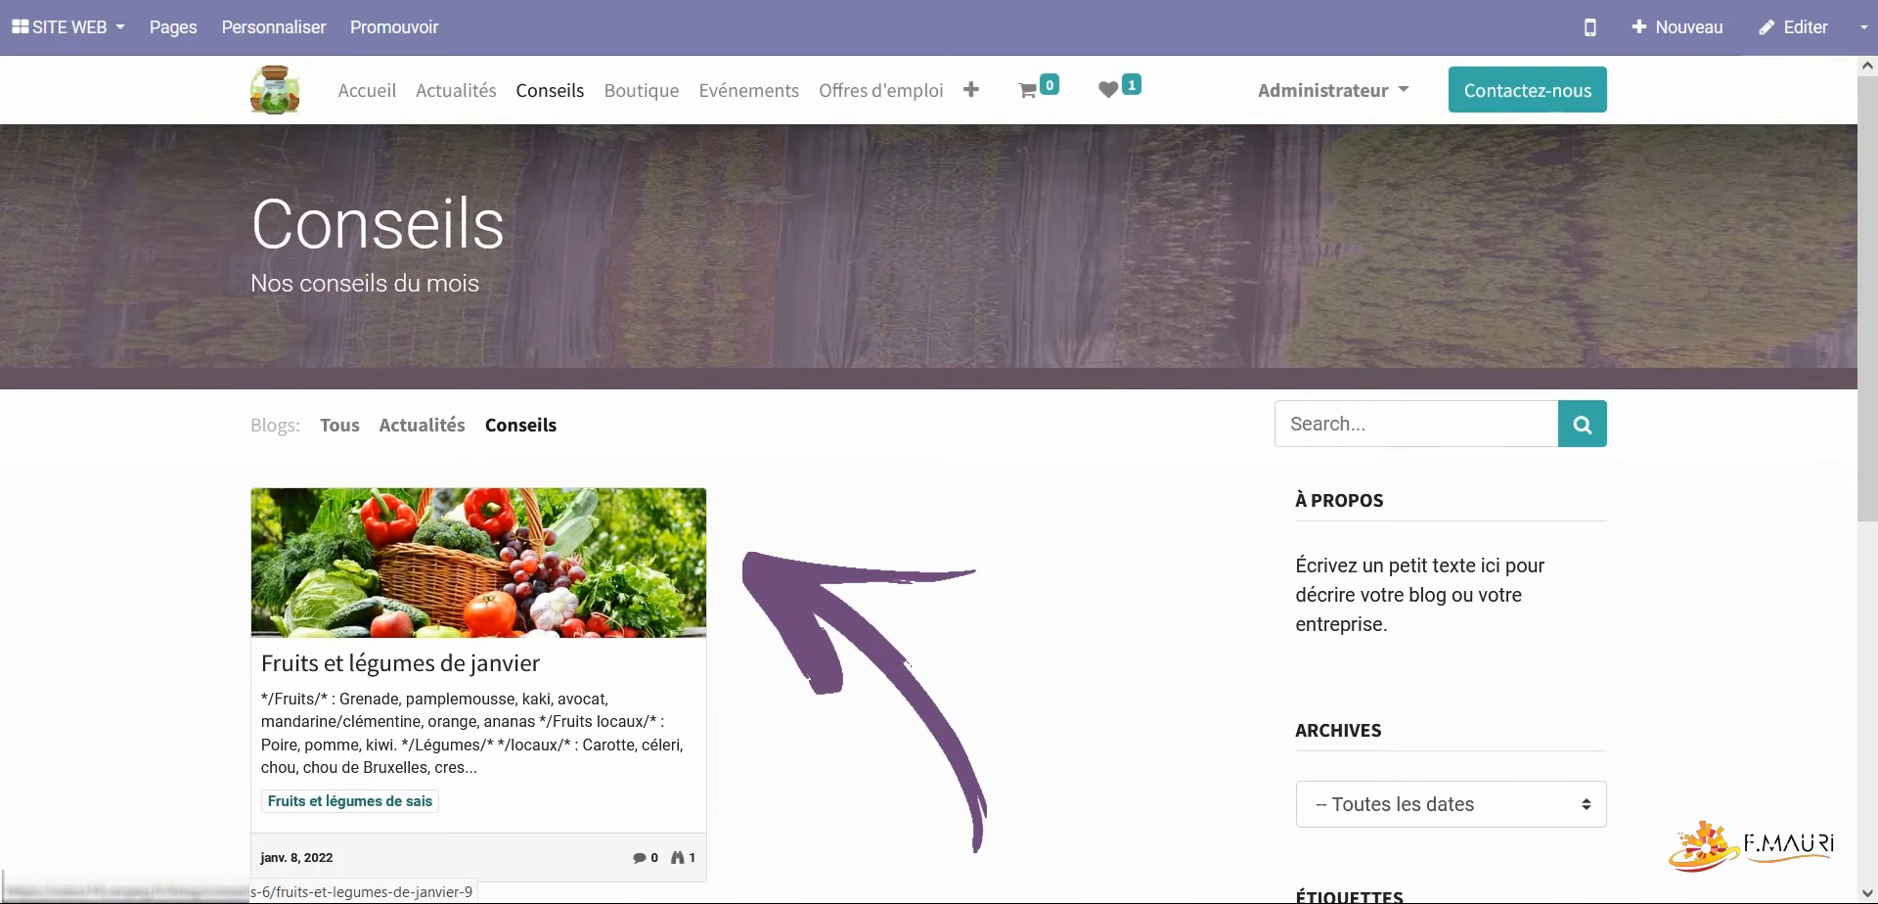
pyautogui.click(509, 666)
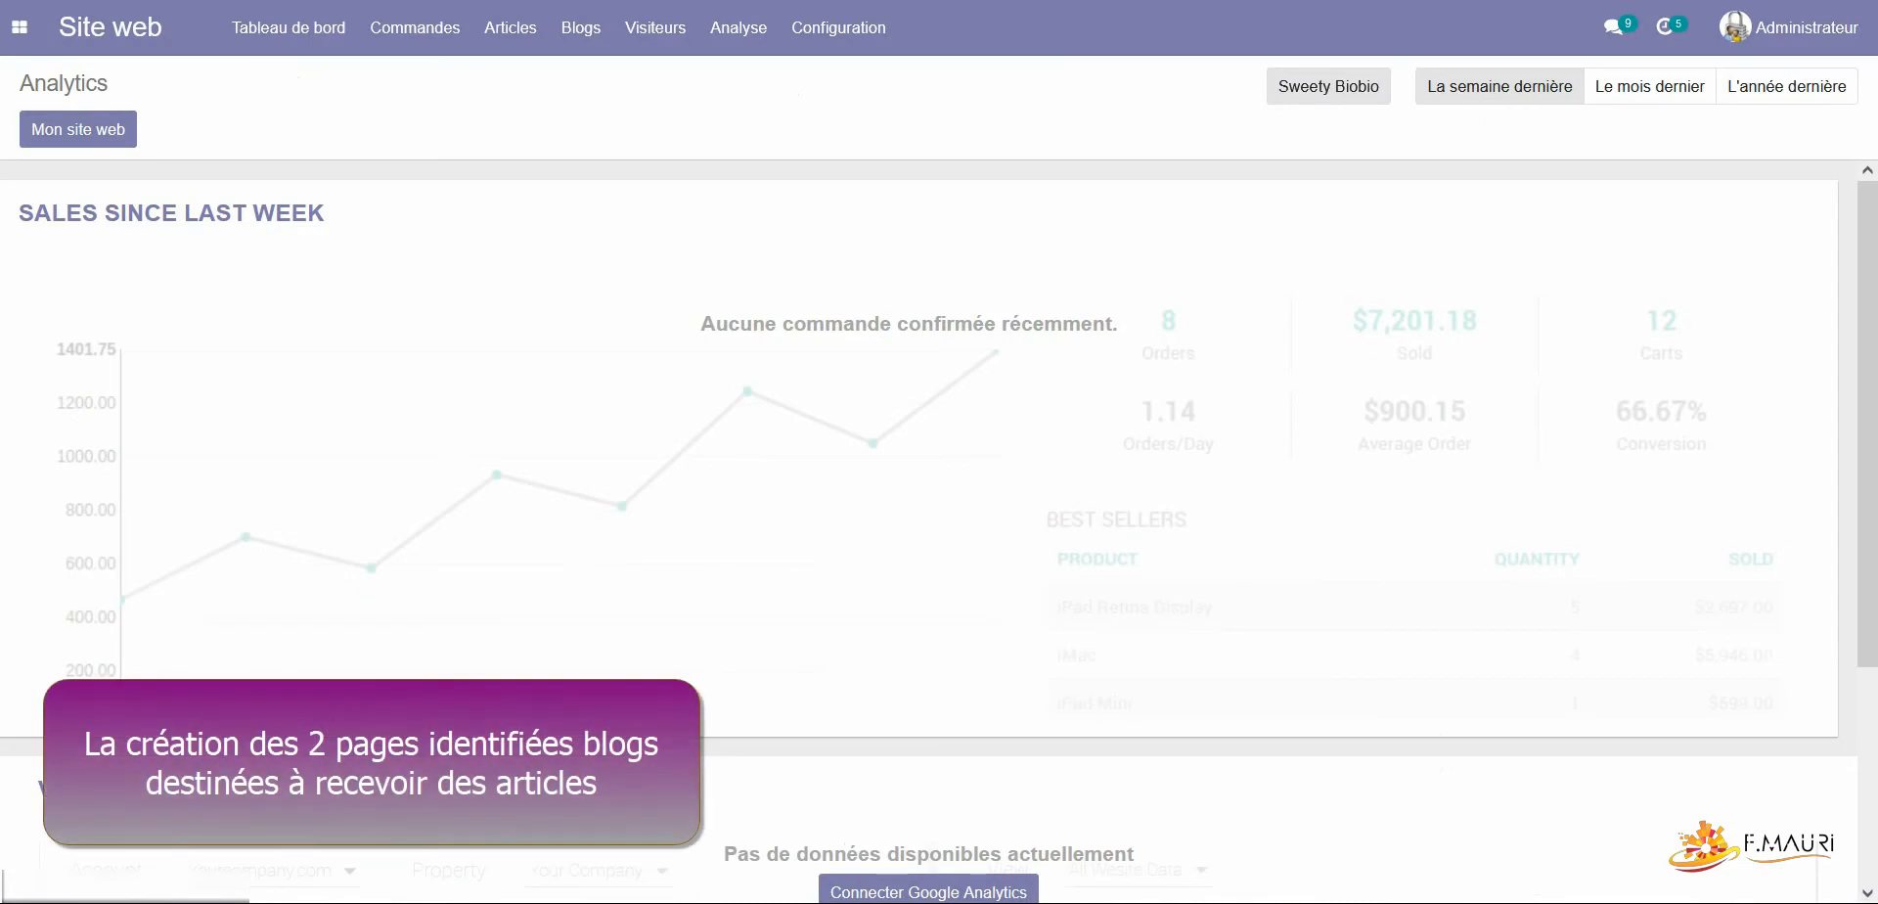
# Create a blog named "Actualités" with the subtitle "Suivez toute l'actualité du moment !", save it and start another blog record
pyautogui.click(838, 28)
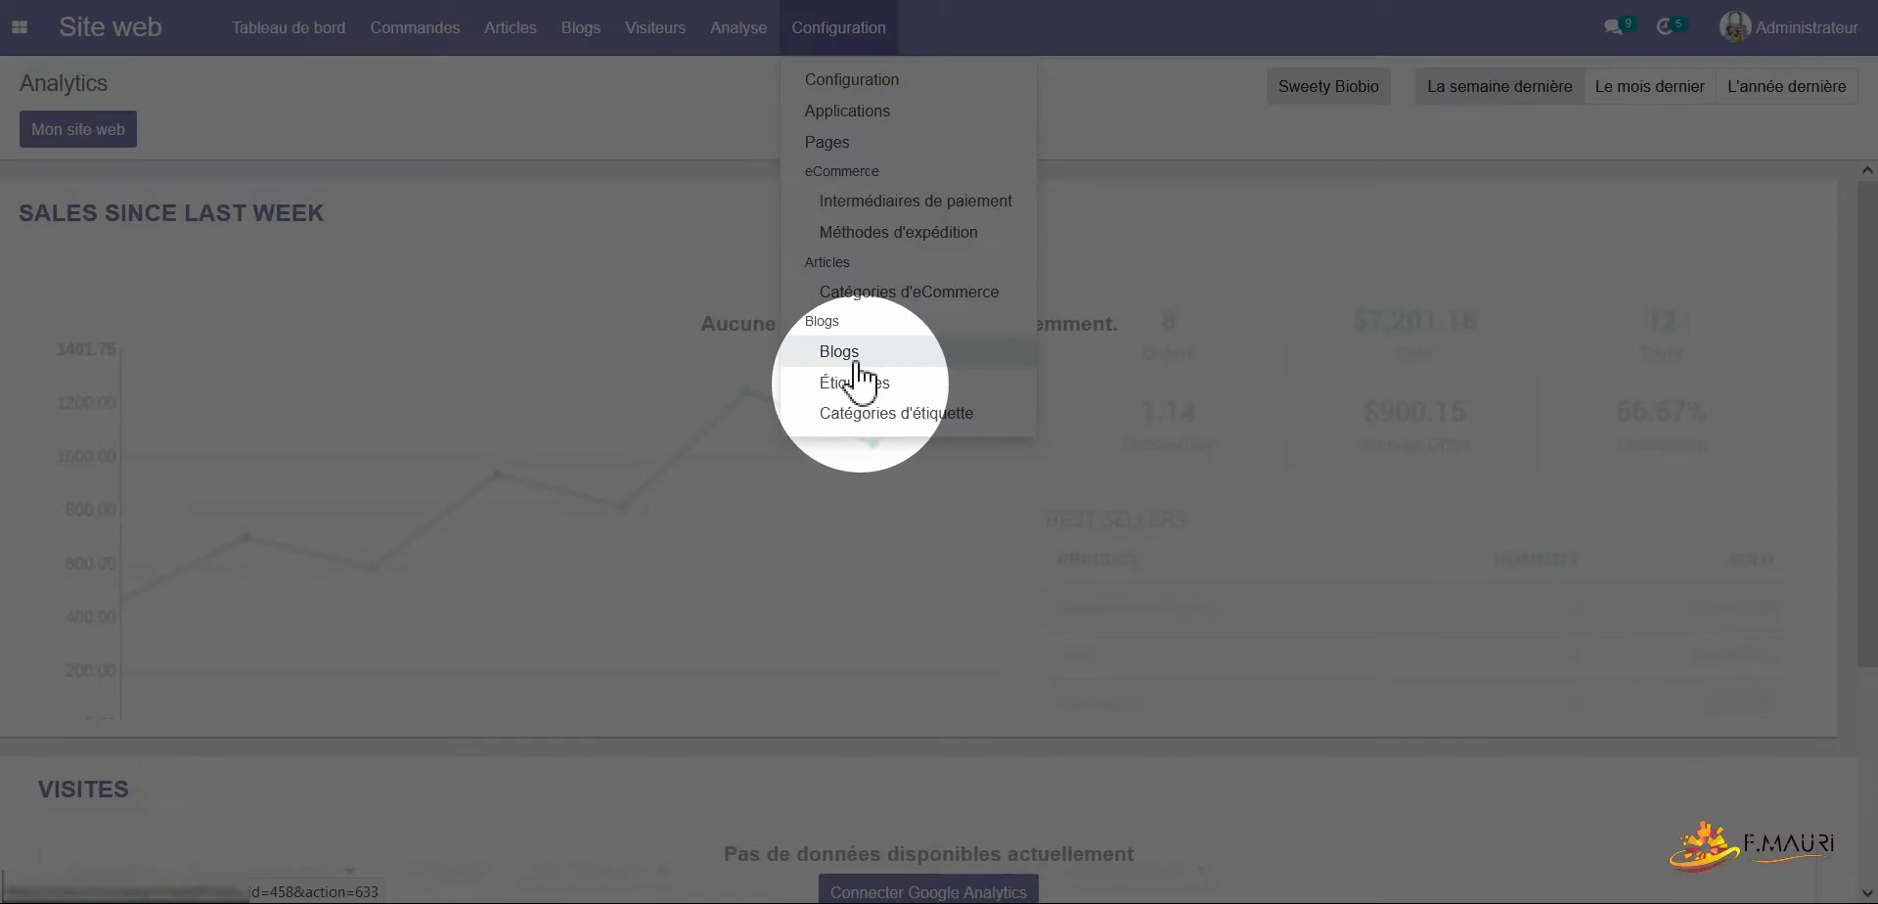
pyautogui.click(841, 352)
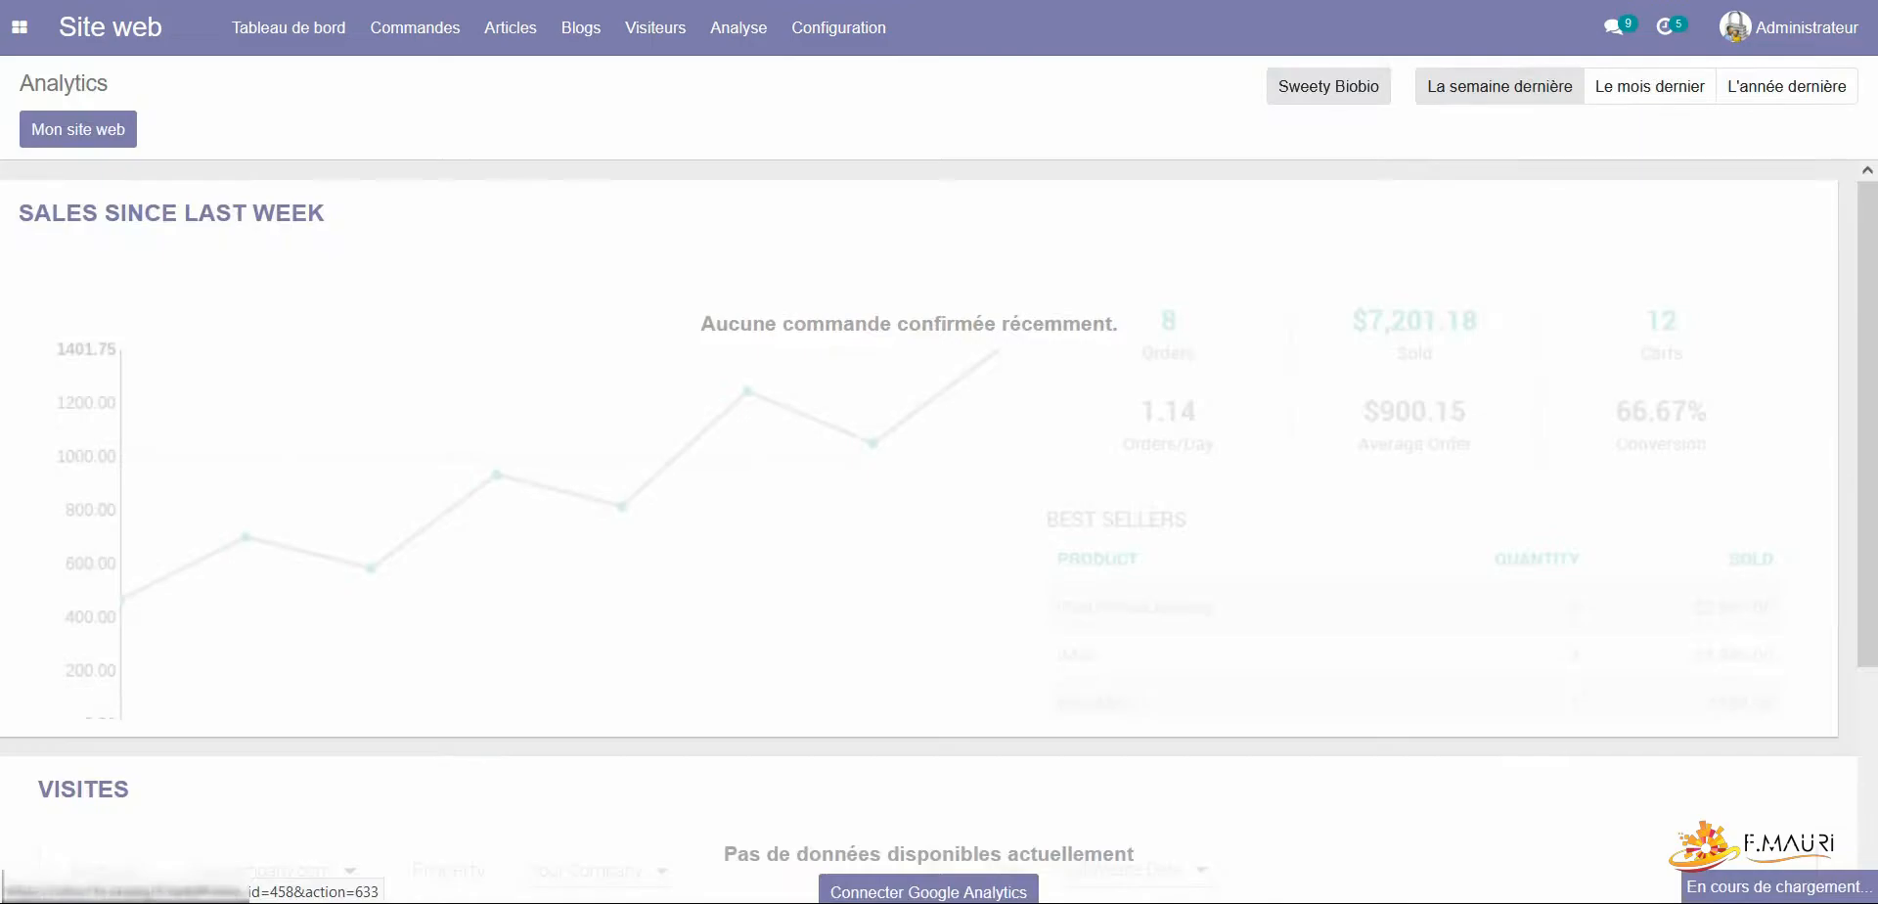
pyautogui.click(54, 132)
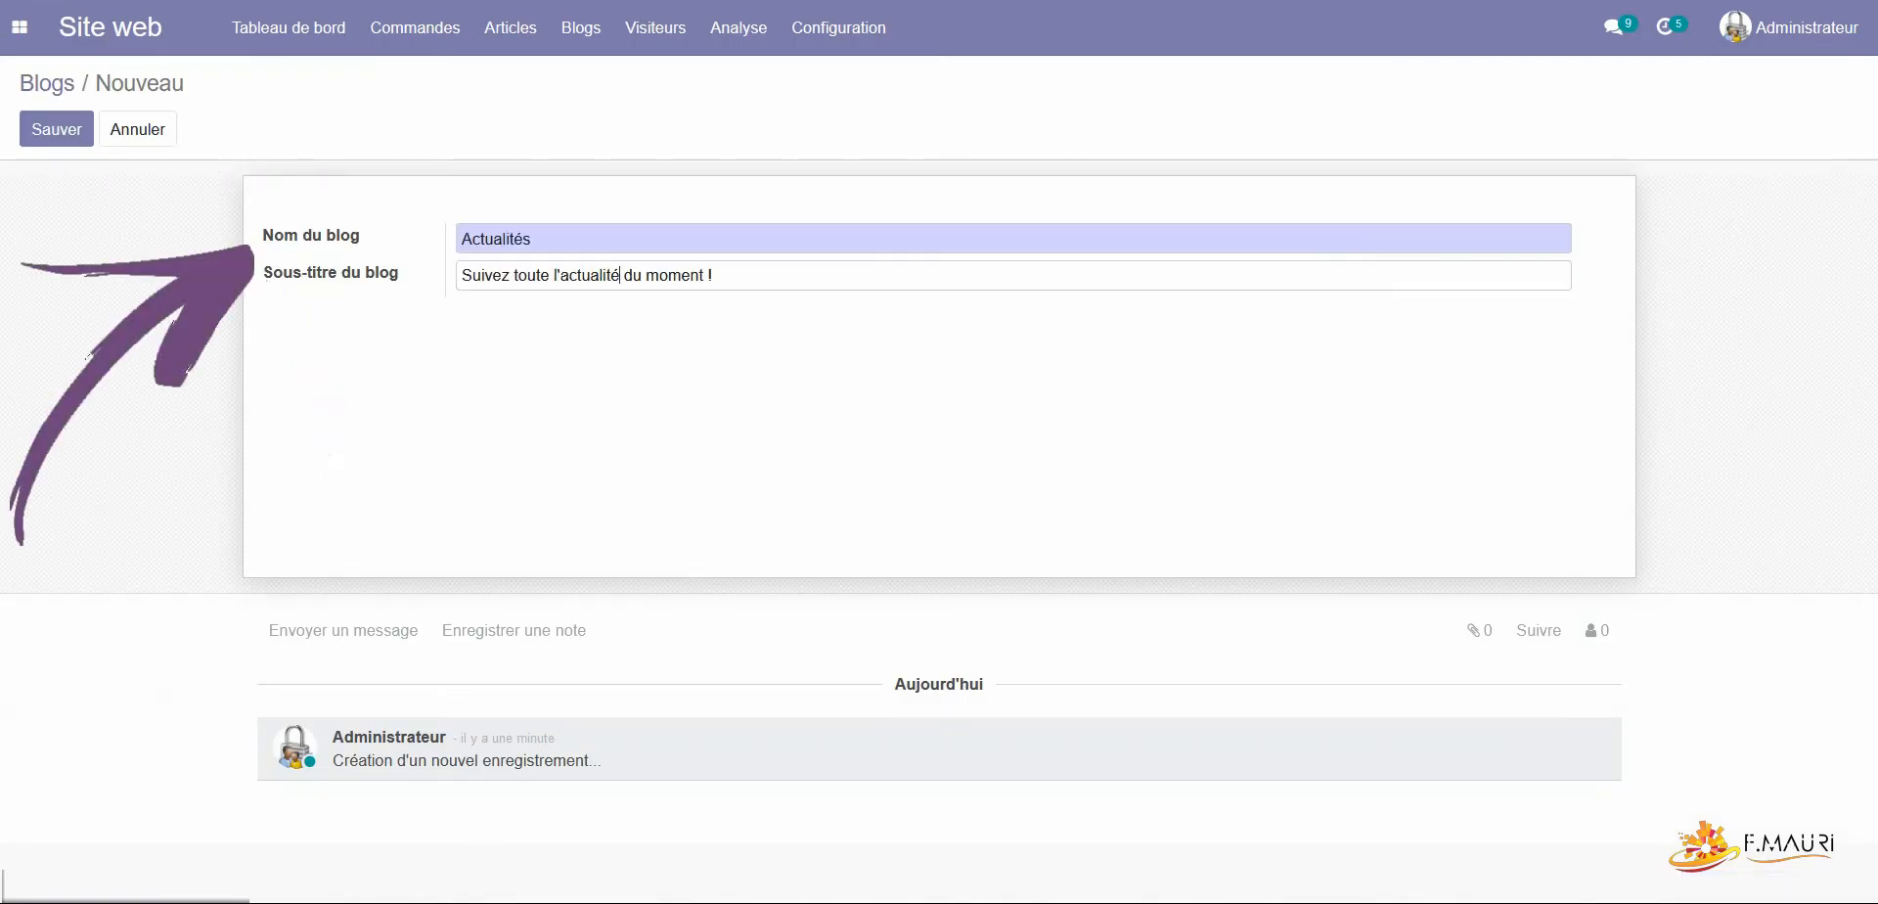
pyautogui.click(57, 129)
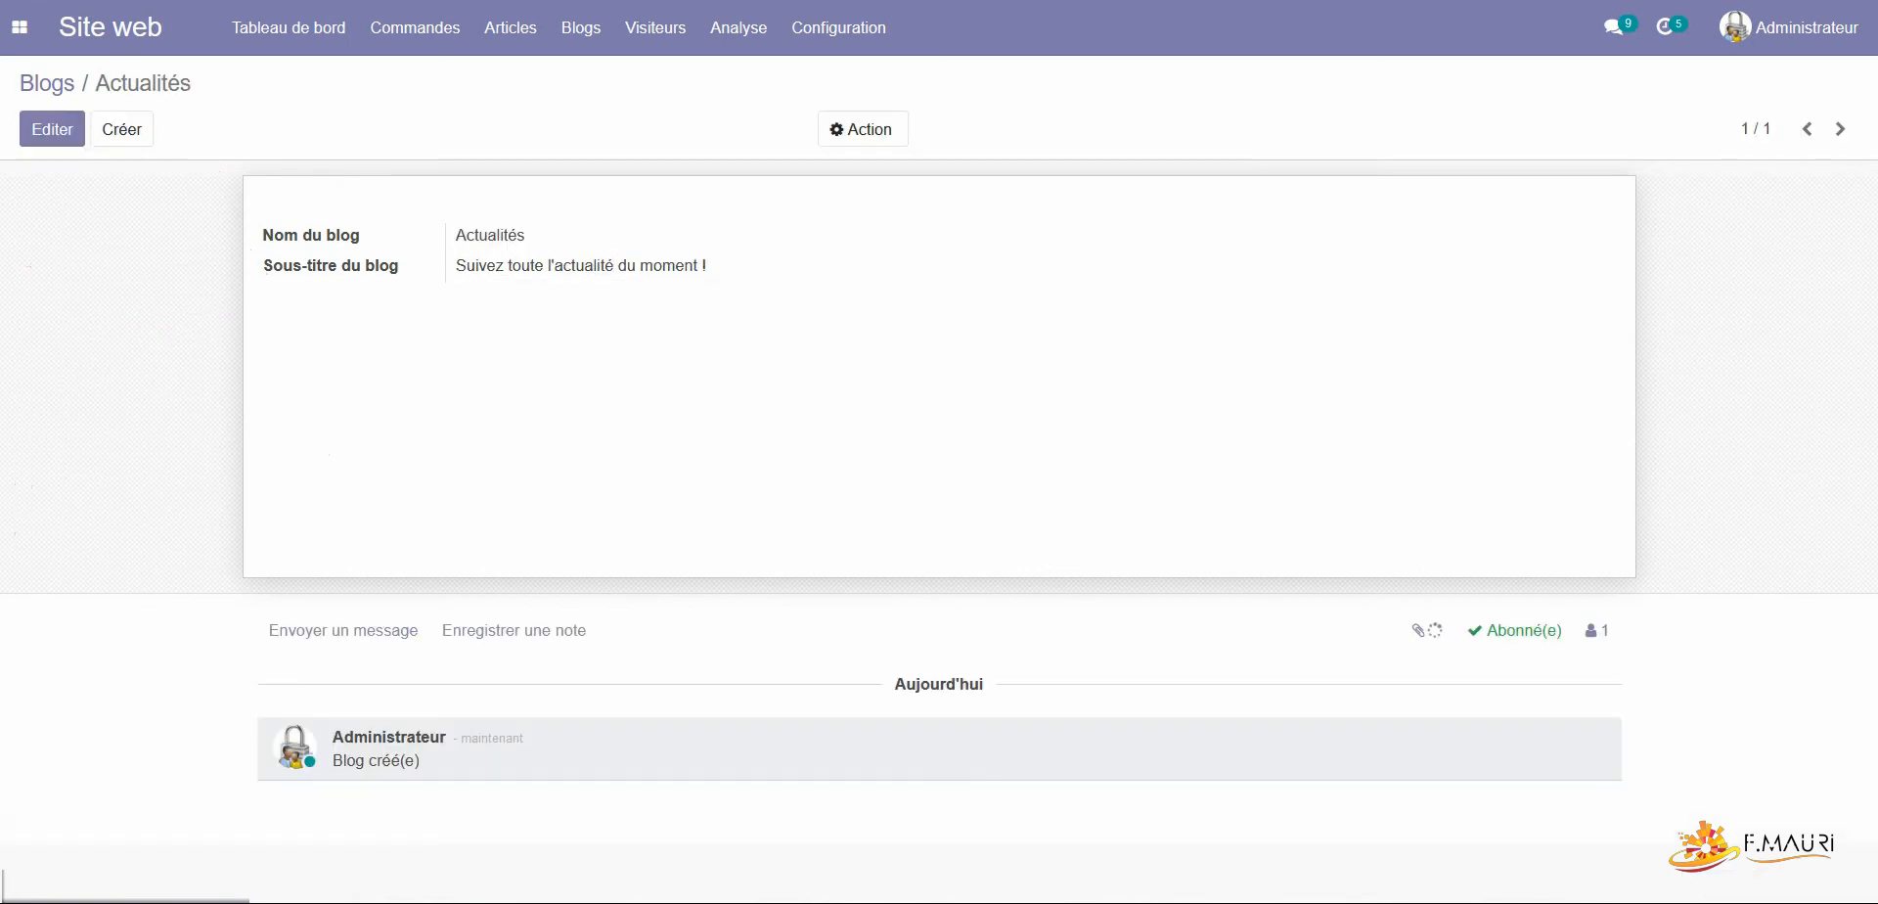
pyautogui.click(125, 137)
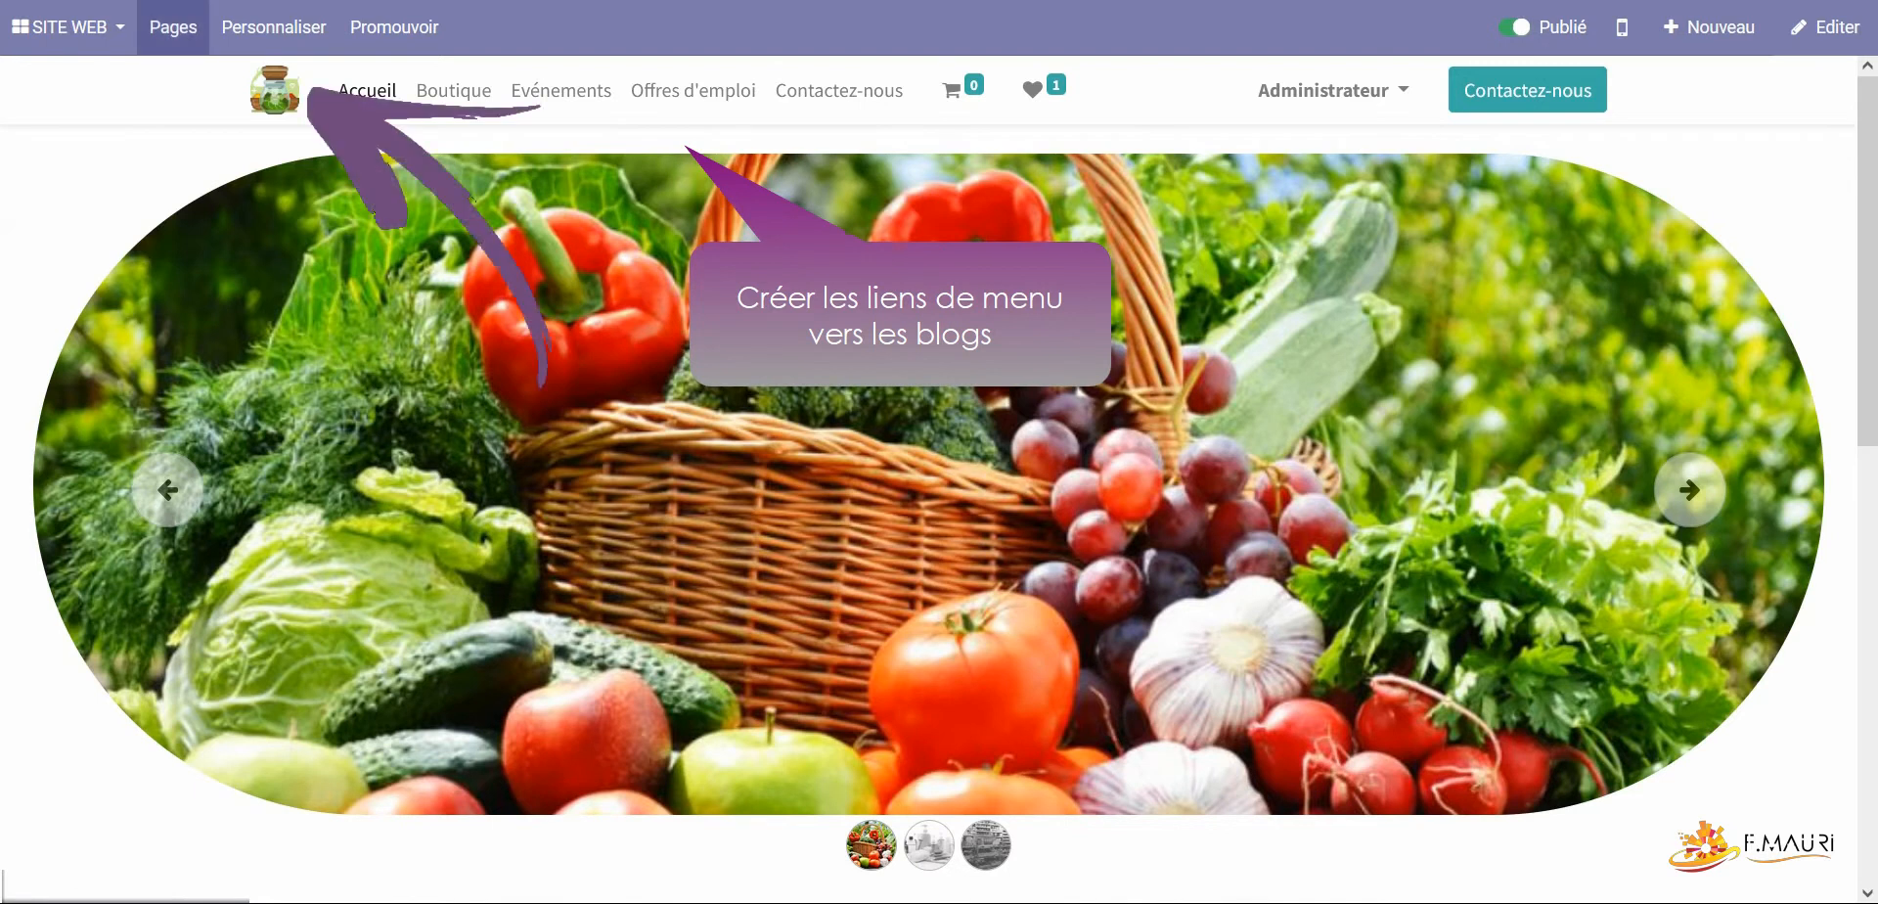
# Add a site menu item "Actualités" linking to /blog/actualites-7, place it directly after Accueil and save the menu
pyautogui.click(173, 27)
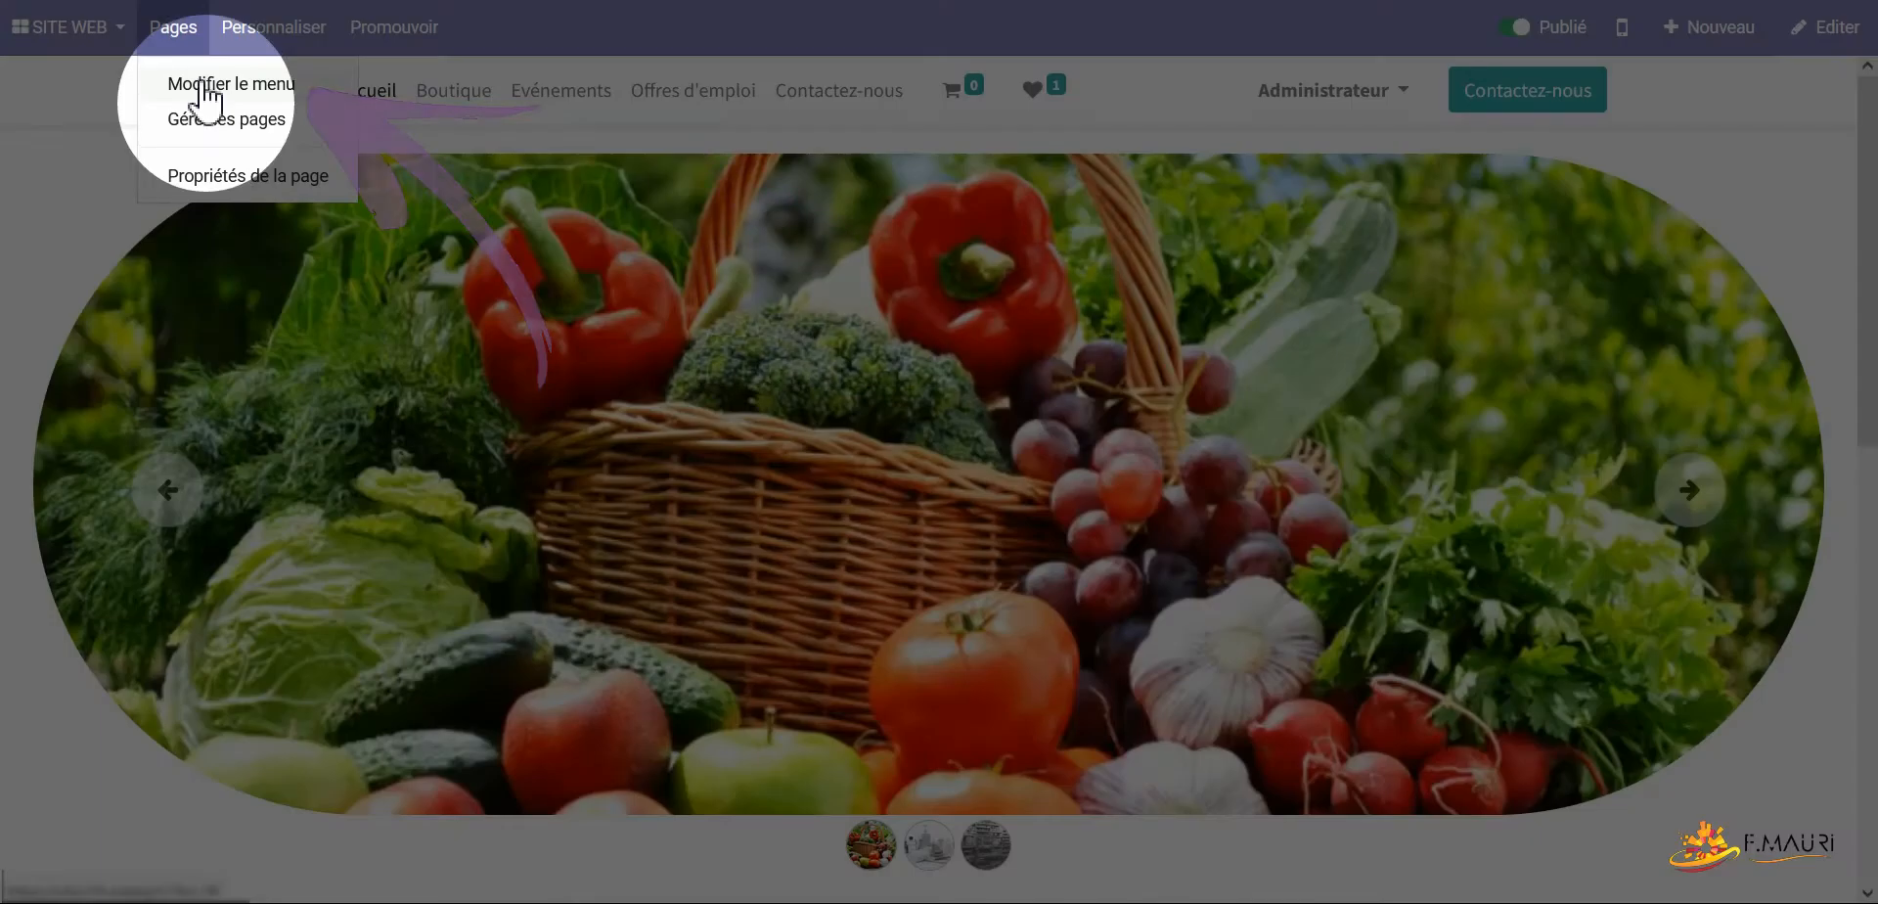
pyautogui.click(202, 87)
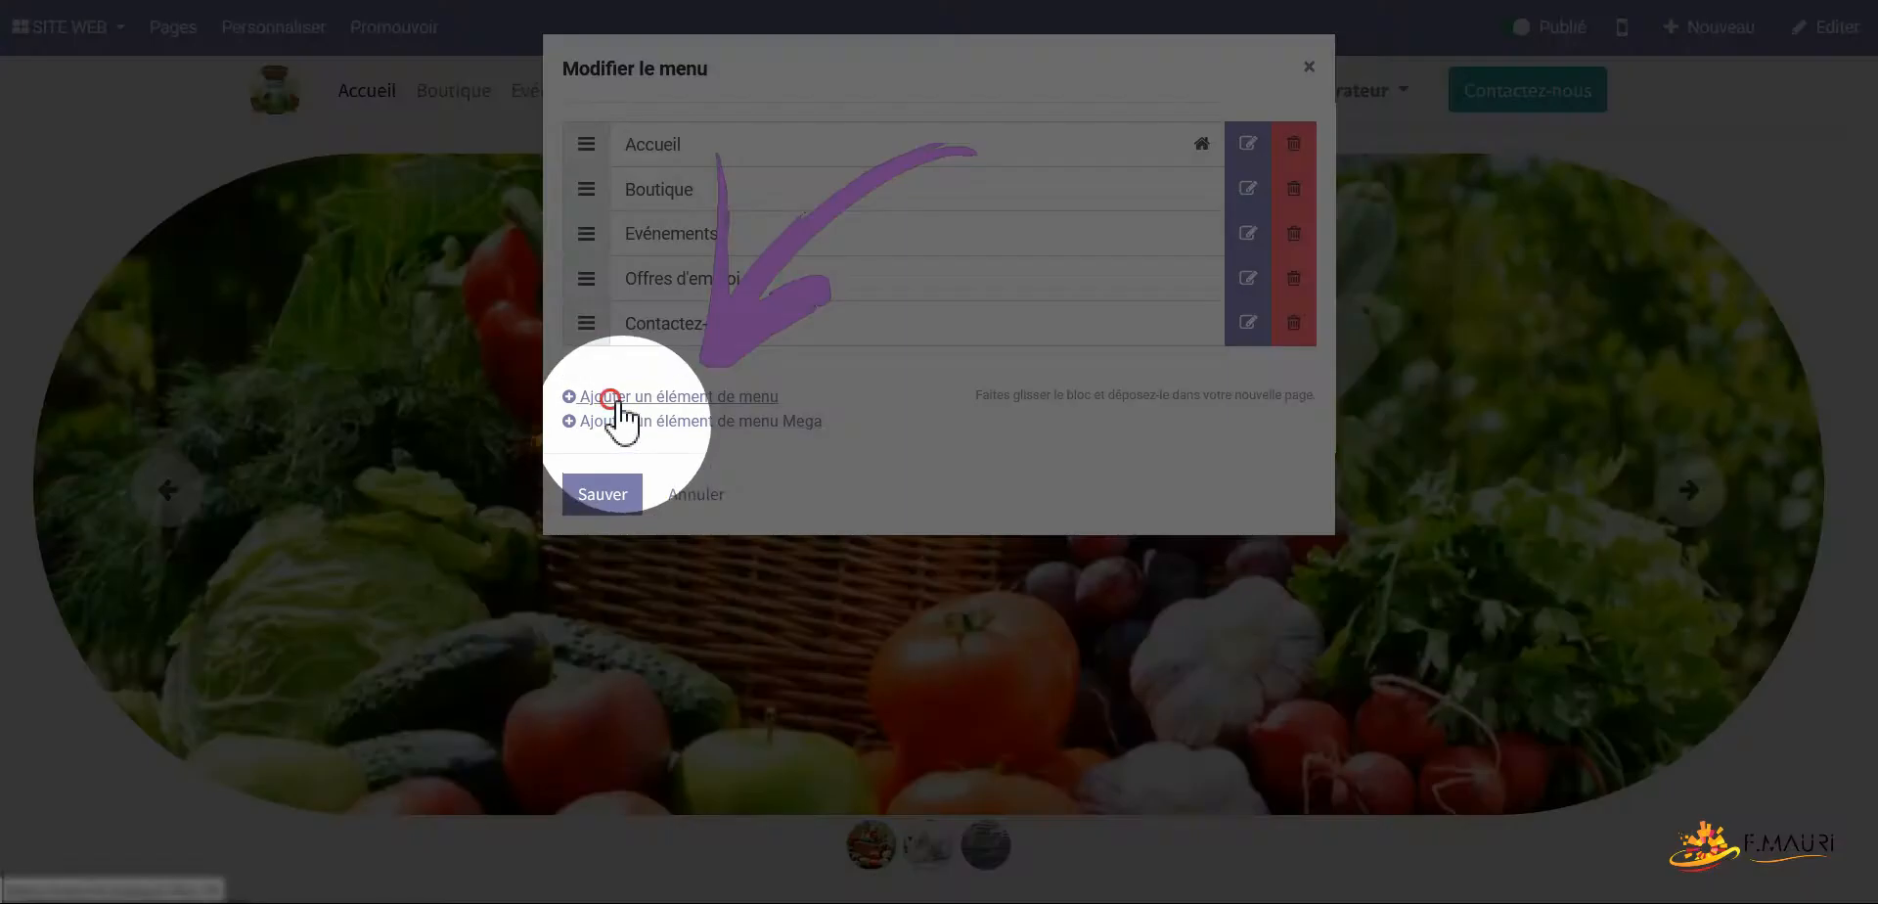
pyautogui.click(618, 399)
pyautogui.write('Actualités')
pyautogui.press('Tab')
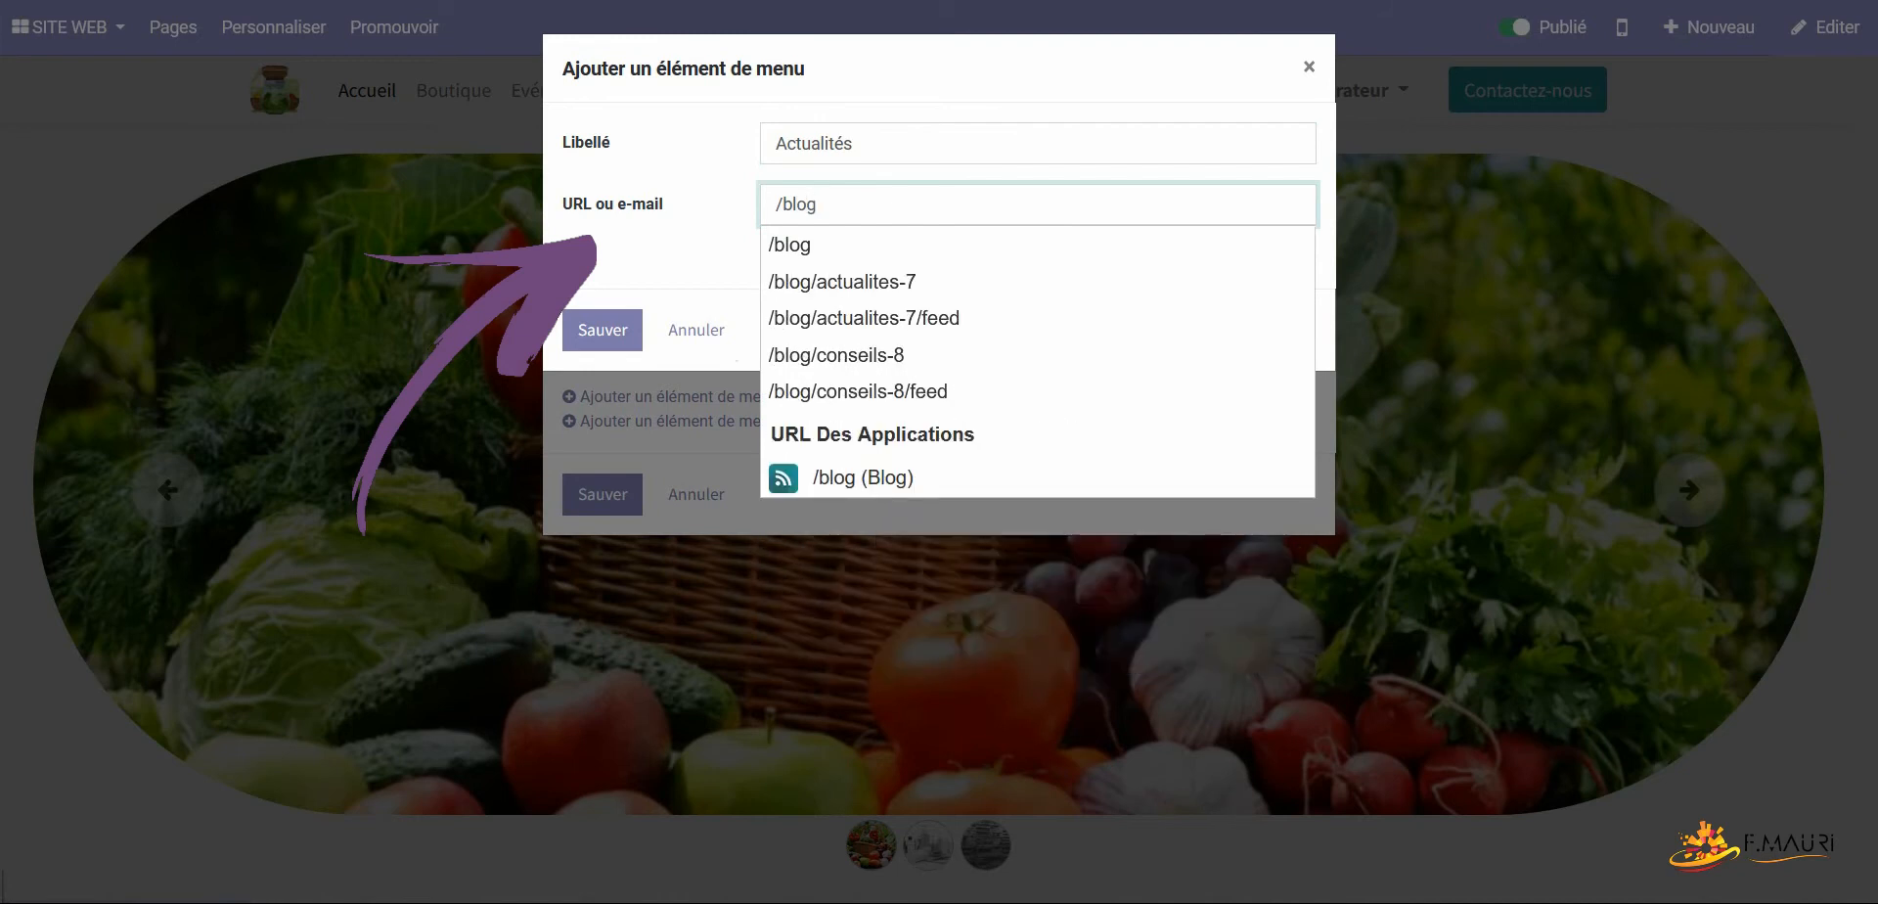
pyautogui.click(843, 283)
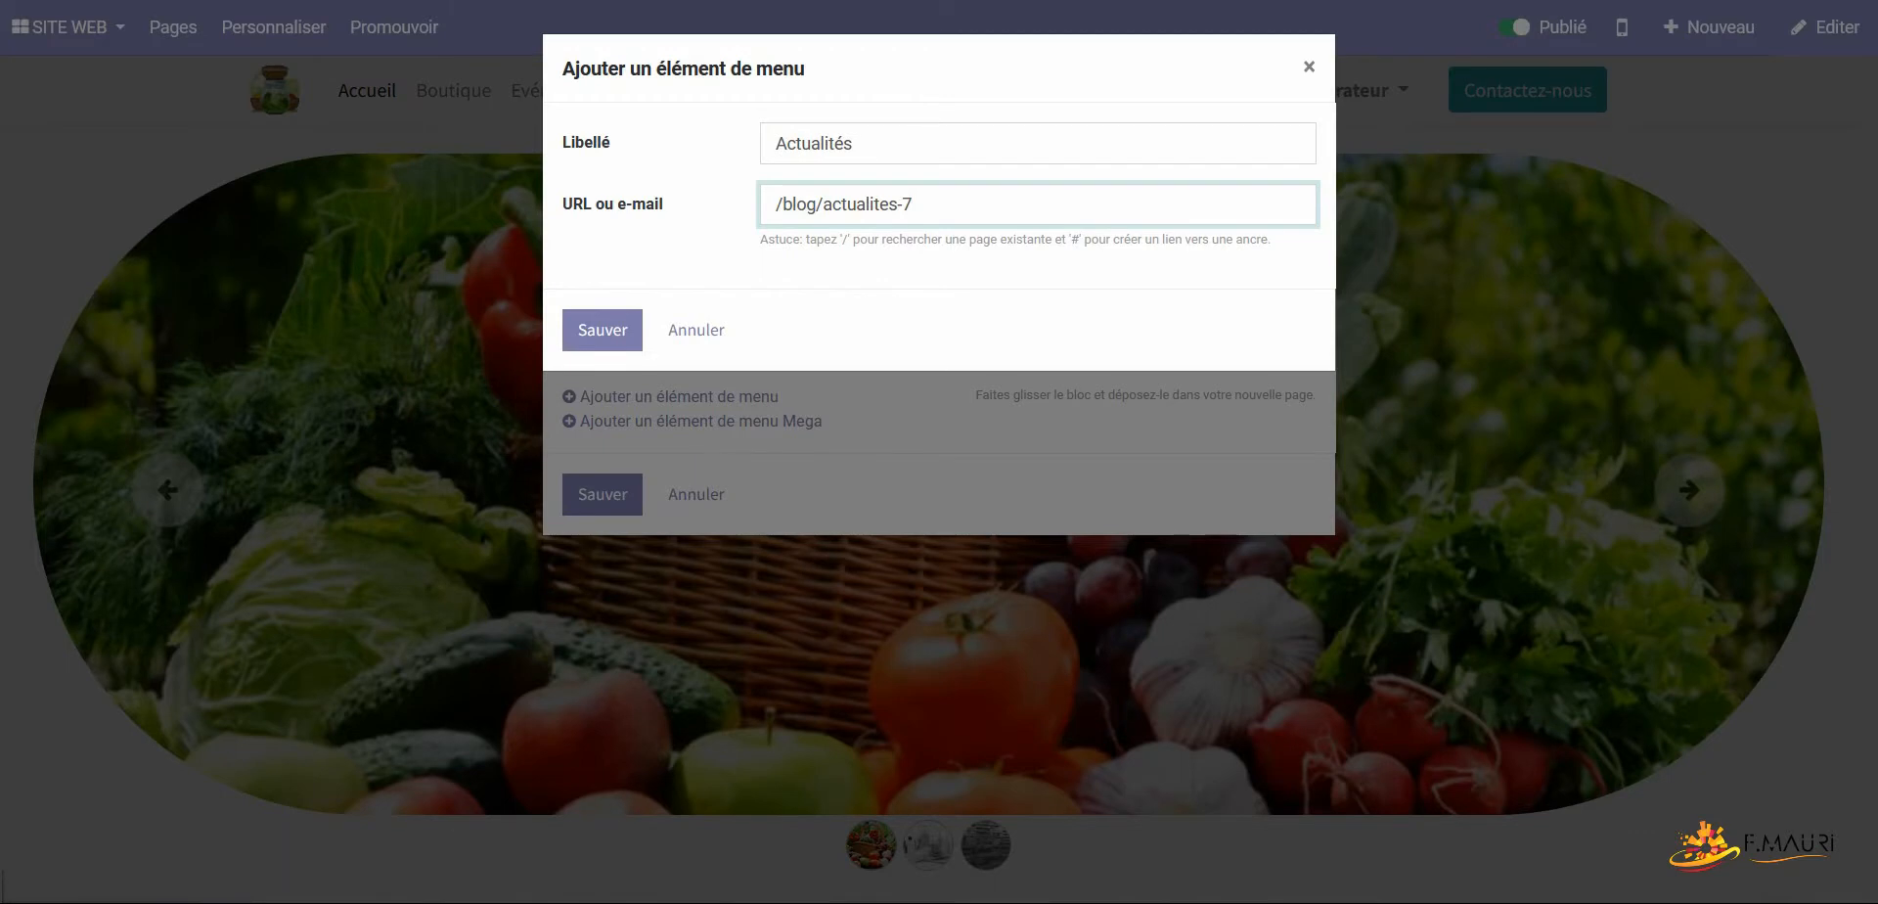
pyautogui.click(627, 345)
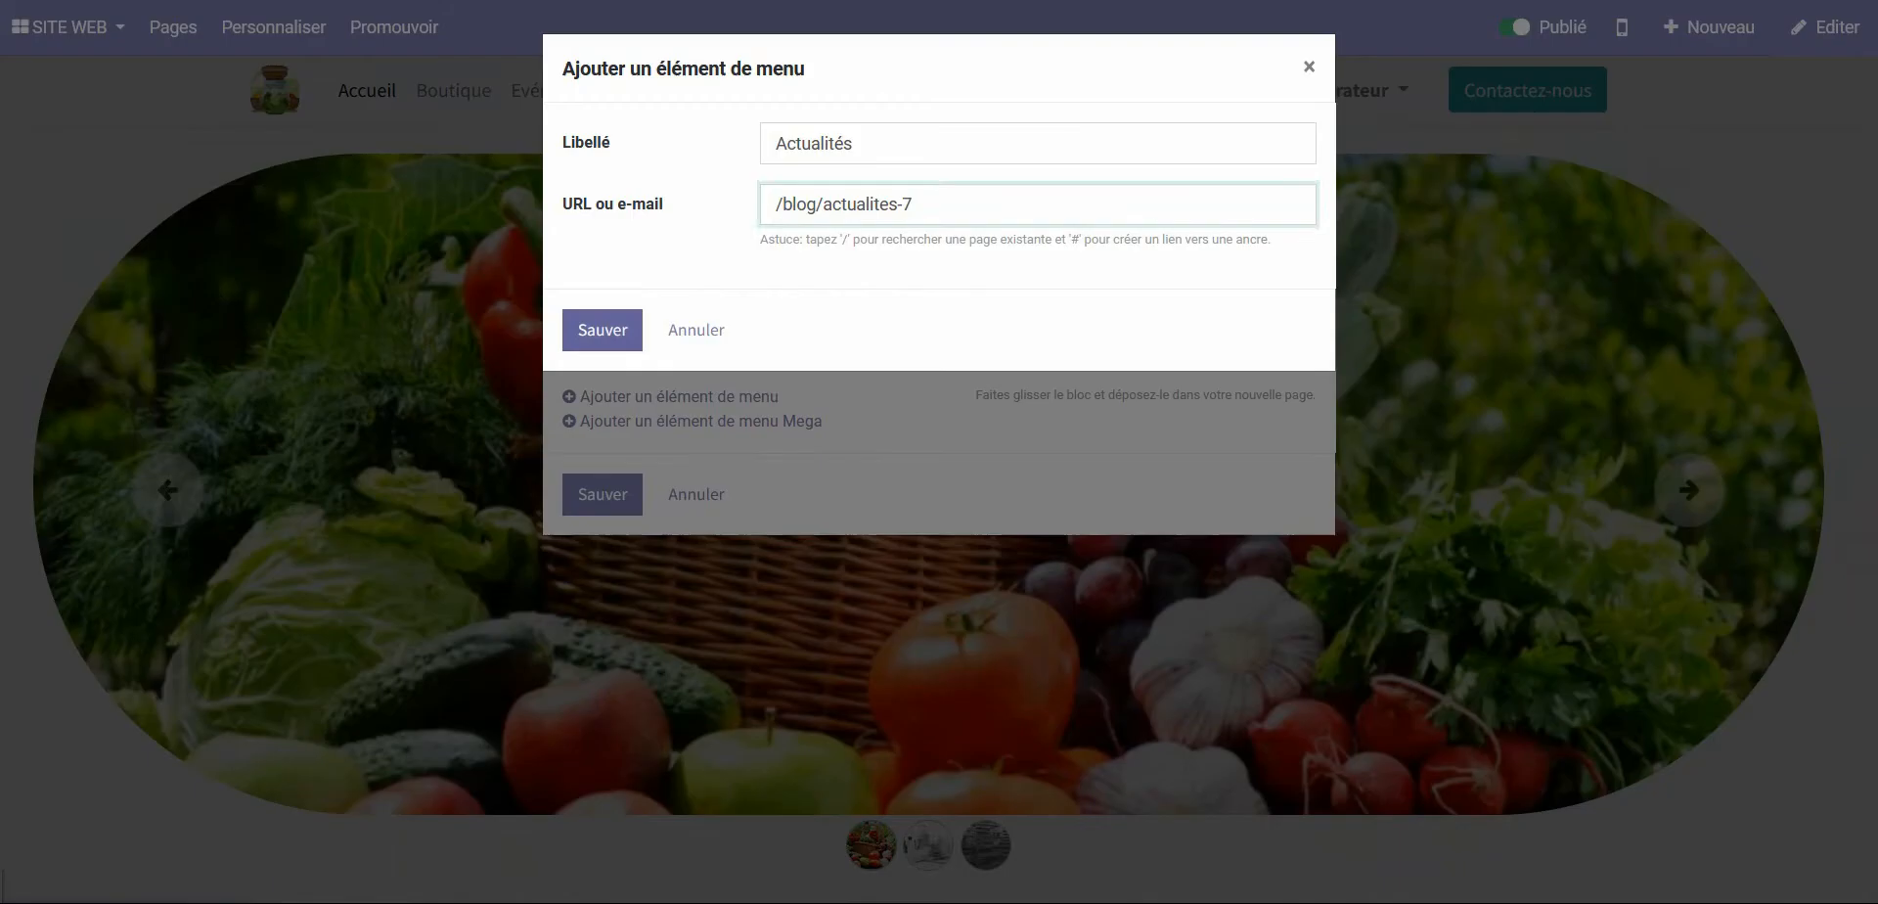
pyautogui.moveTo(586, 368); pyautogui.dragTo(584, 193)
pyautogui.click(602, 539)
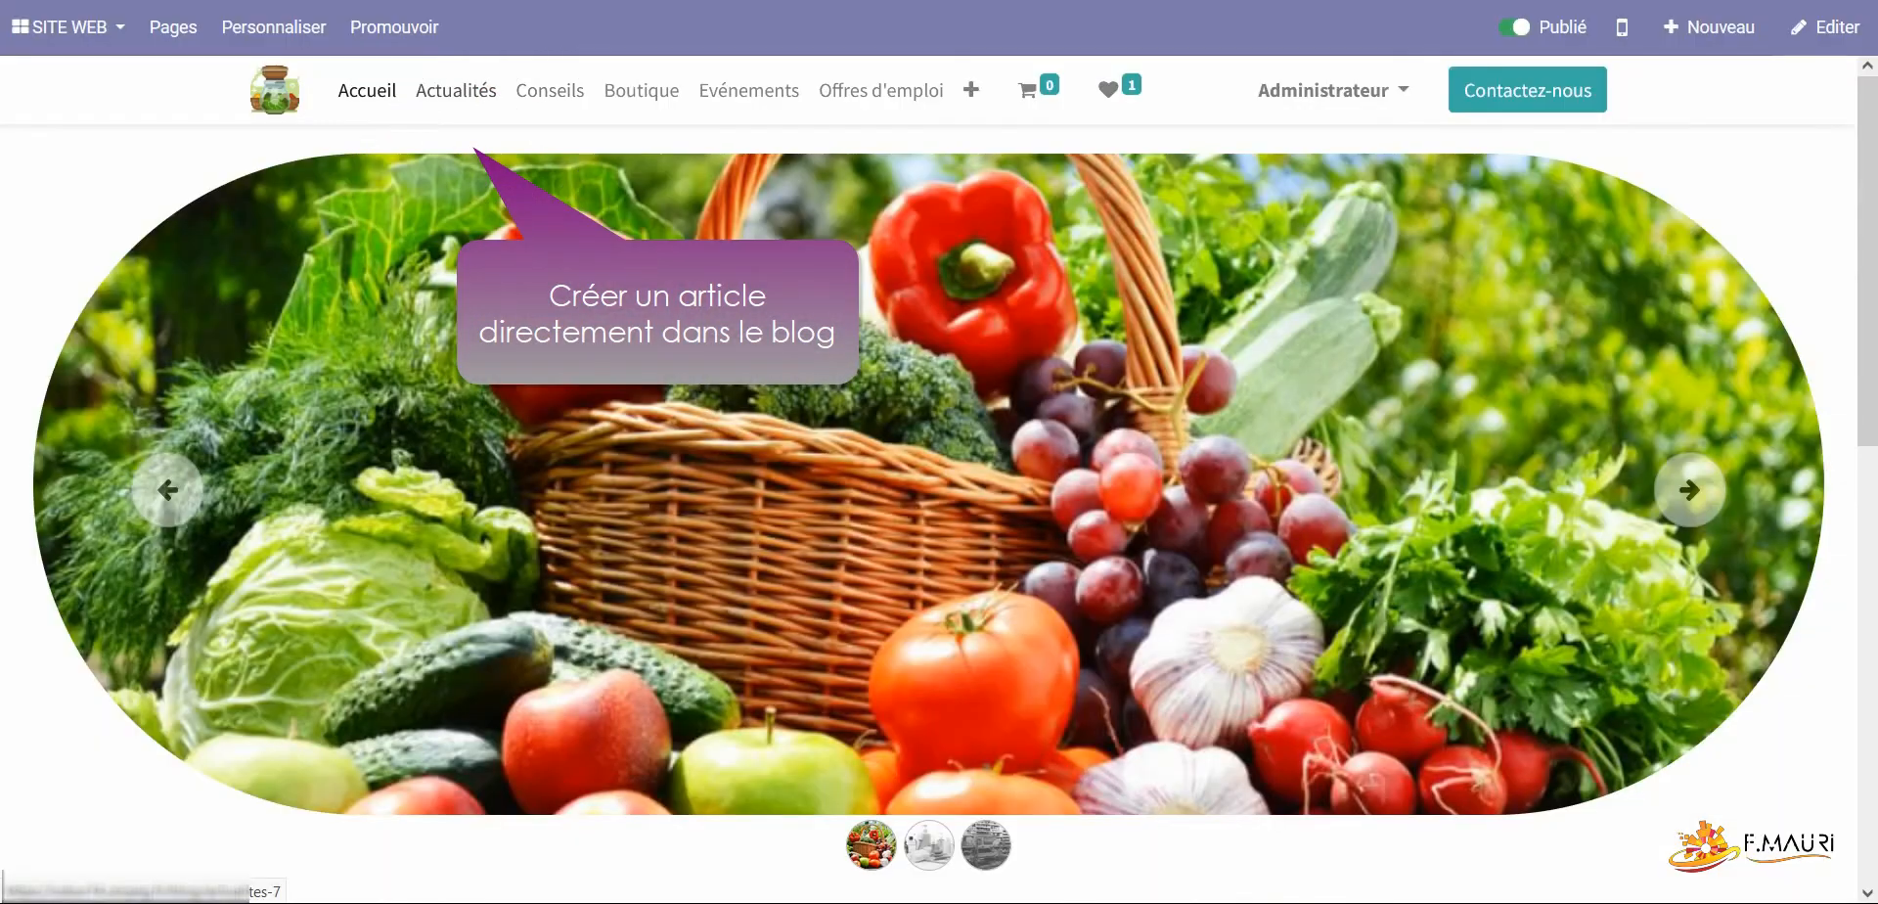
# Create a new blog article in the Actualités blog
pyautogui.click(456, 91)
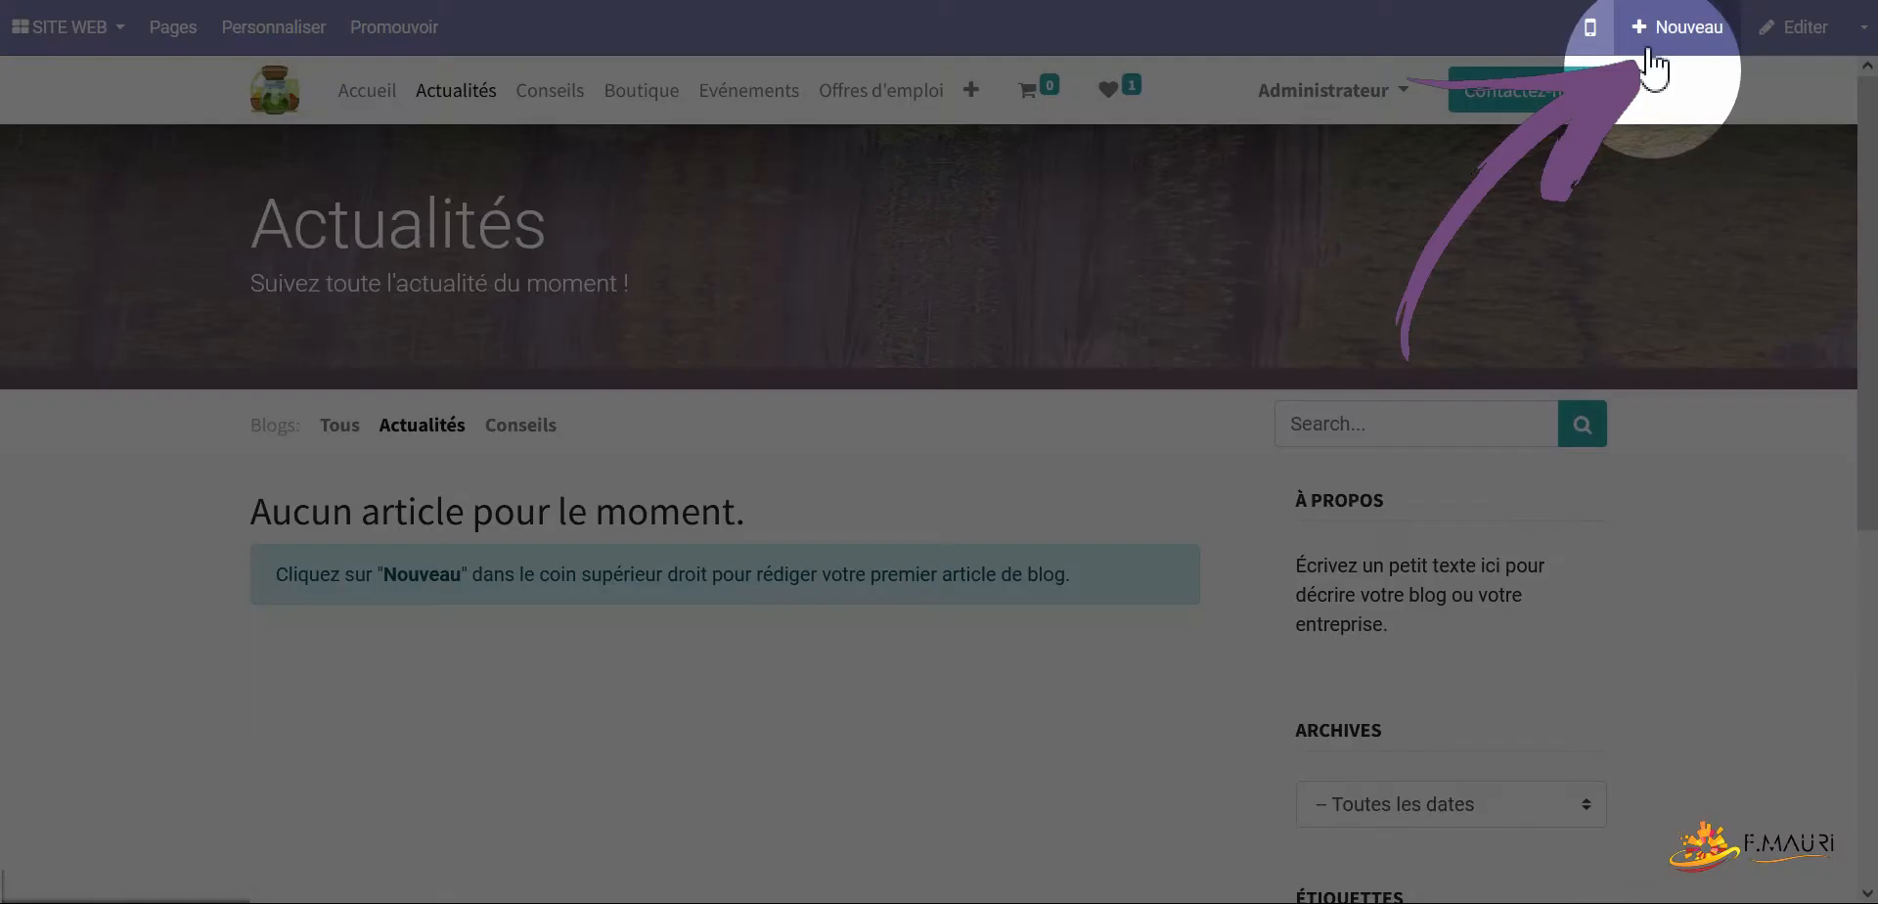
pyautogui.click(1663, 29)
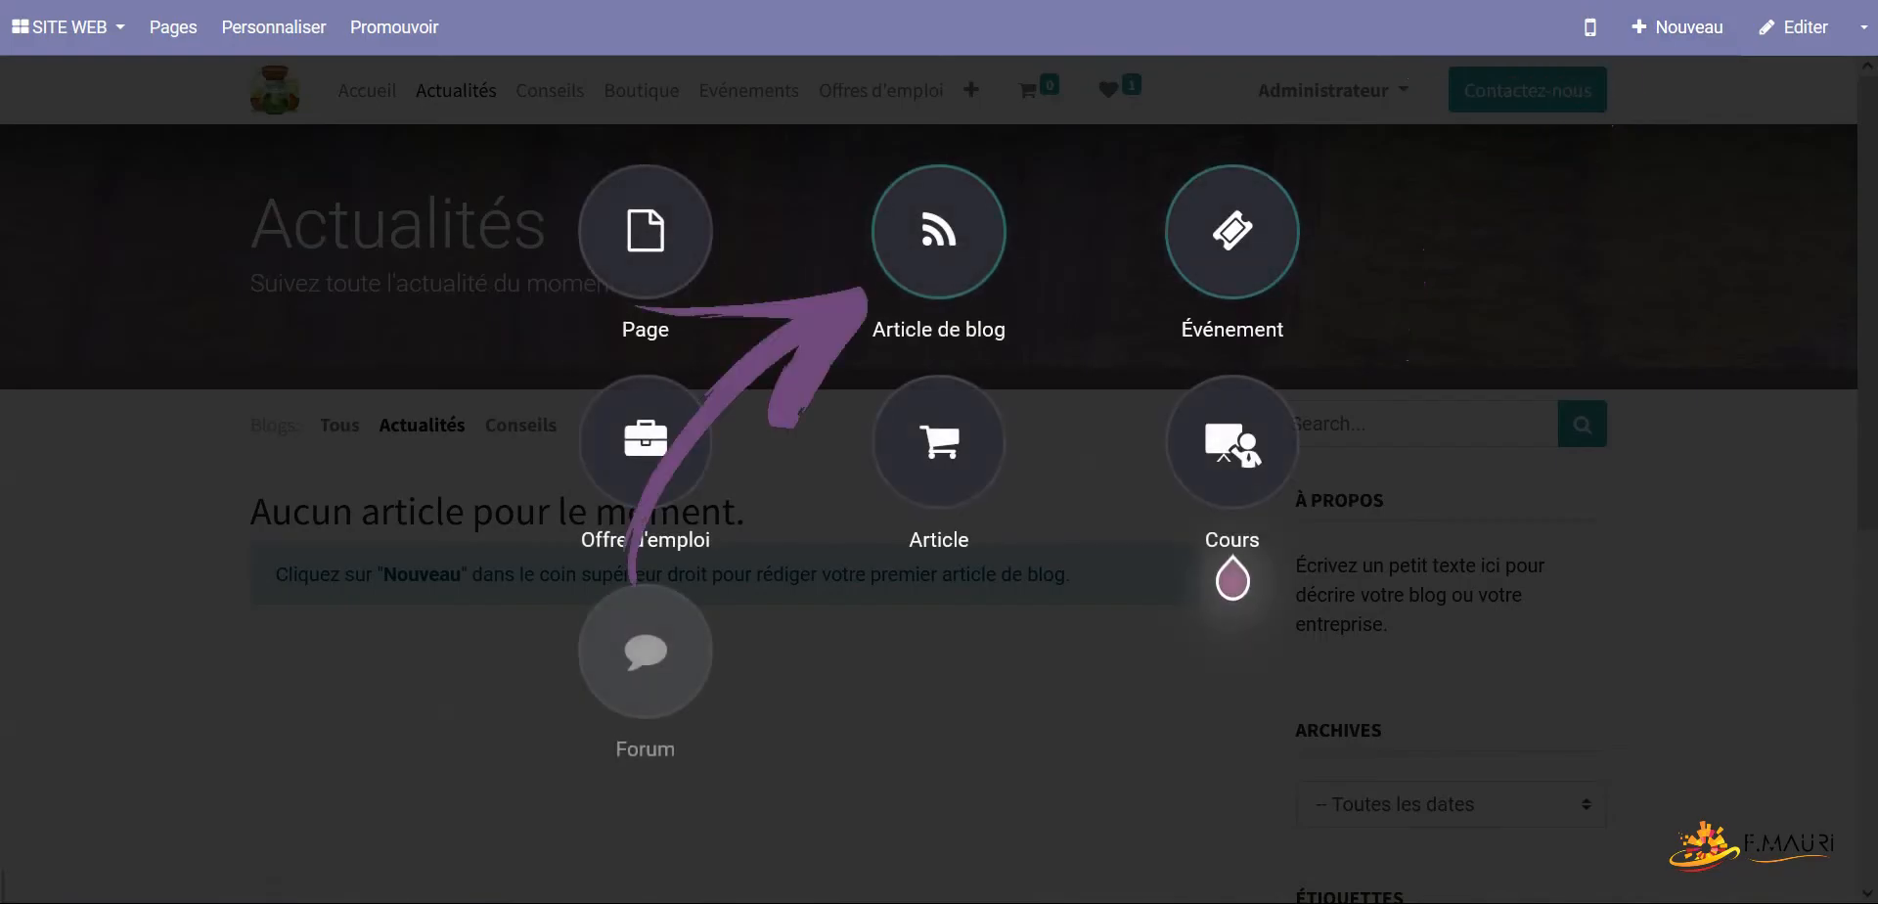
pyautogui.click(941, 233)
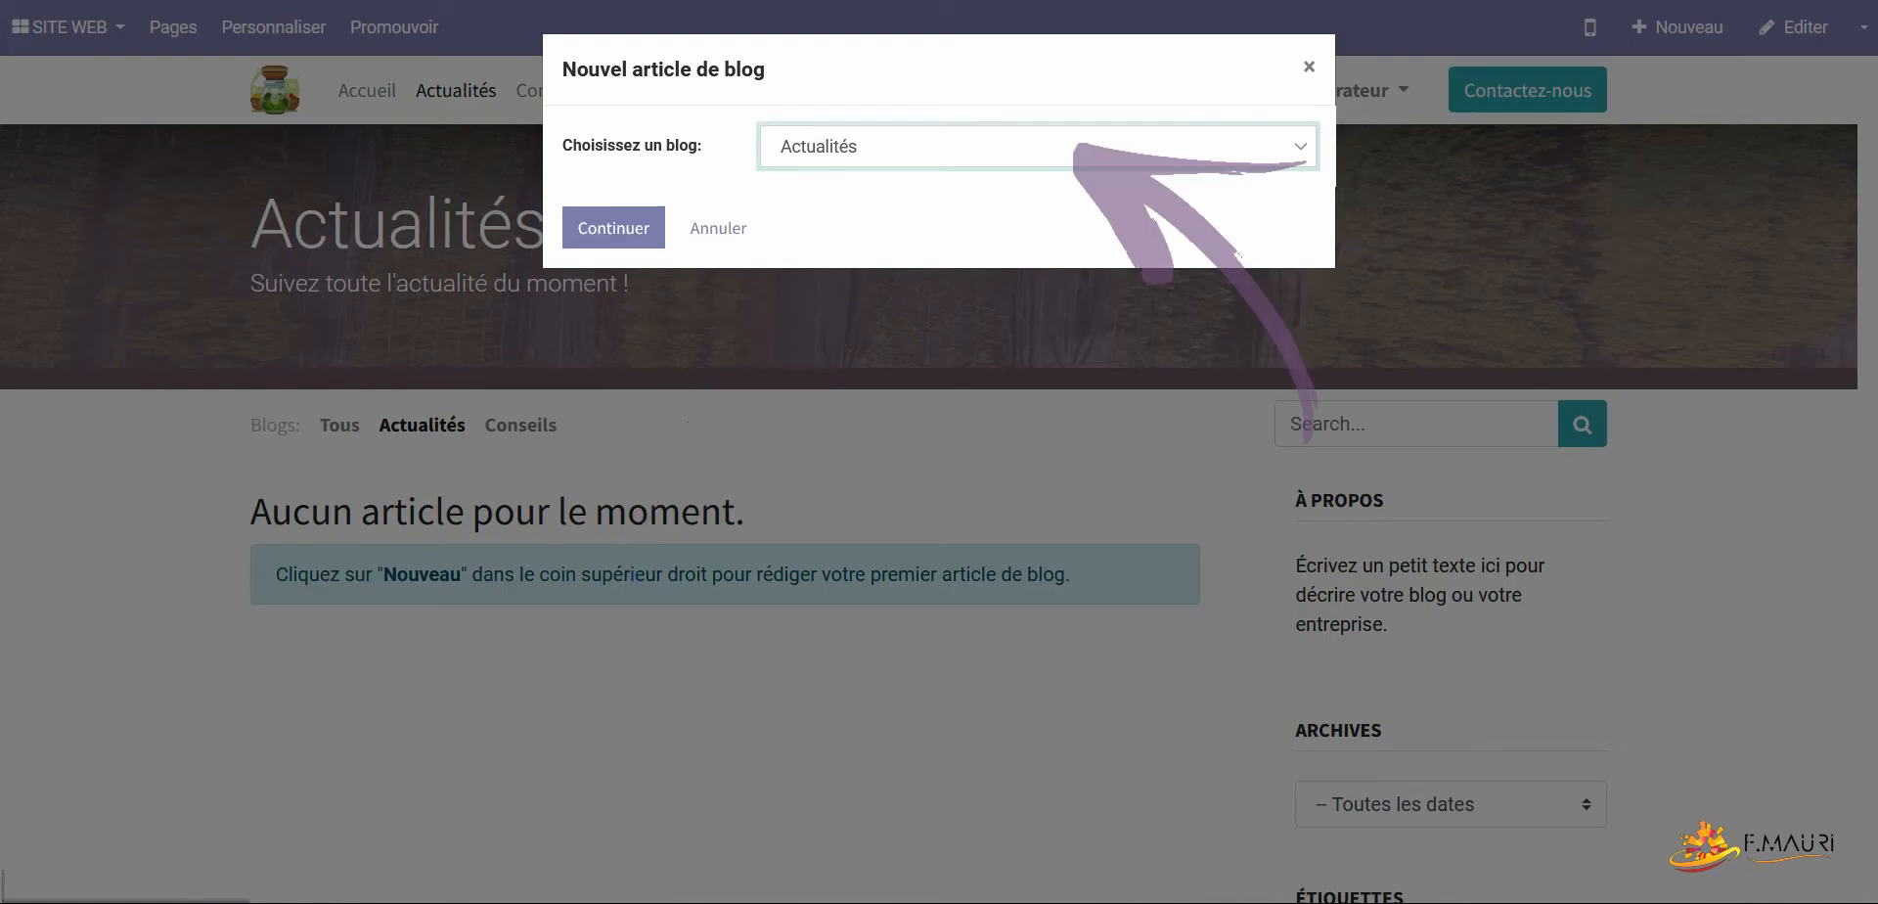
pyautogui.click(1039, 145)
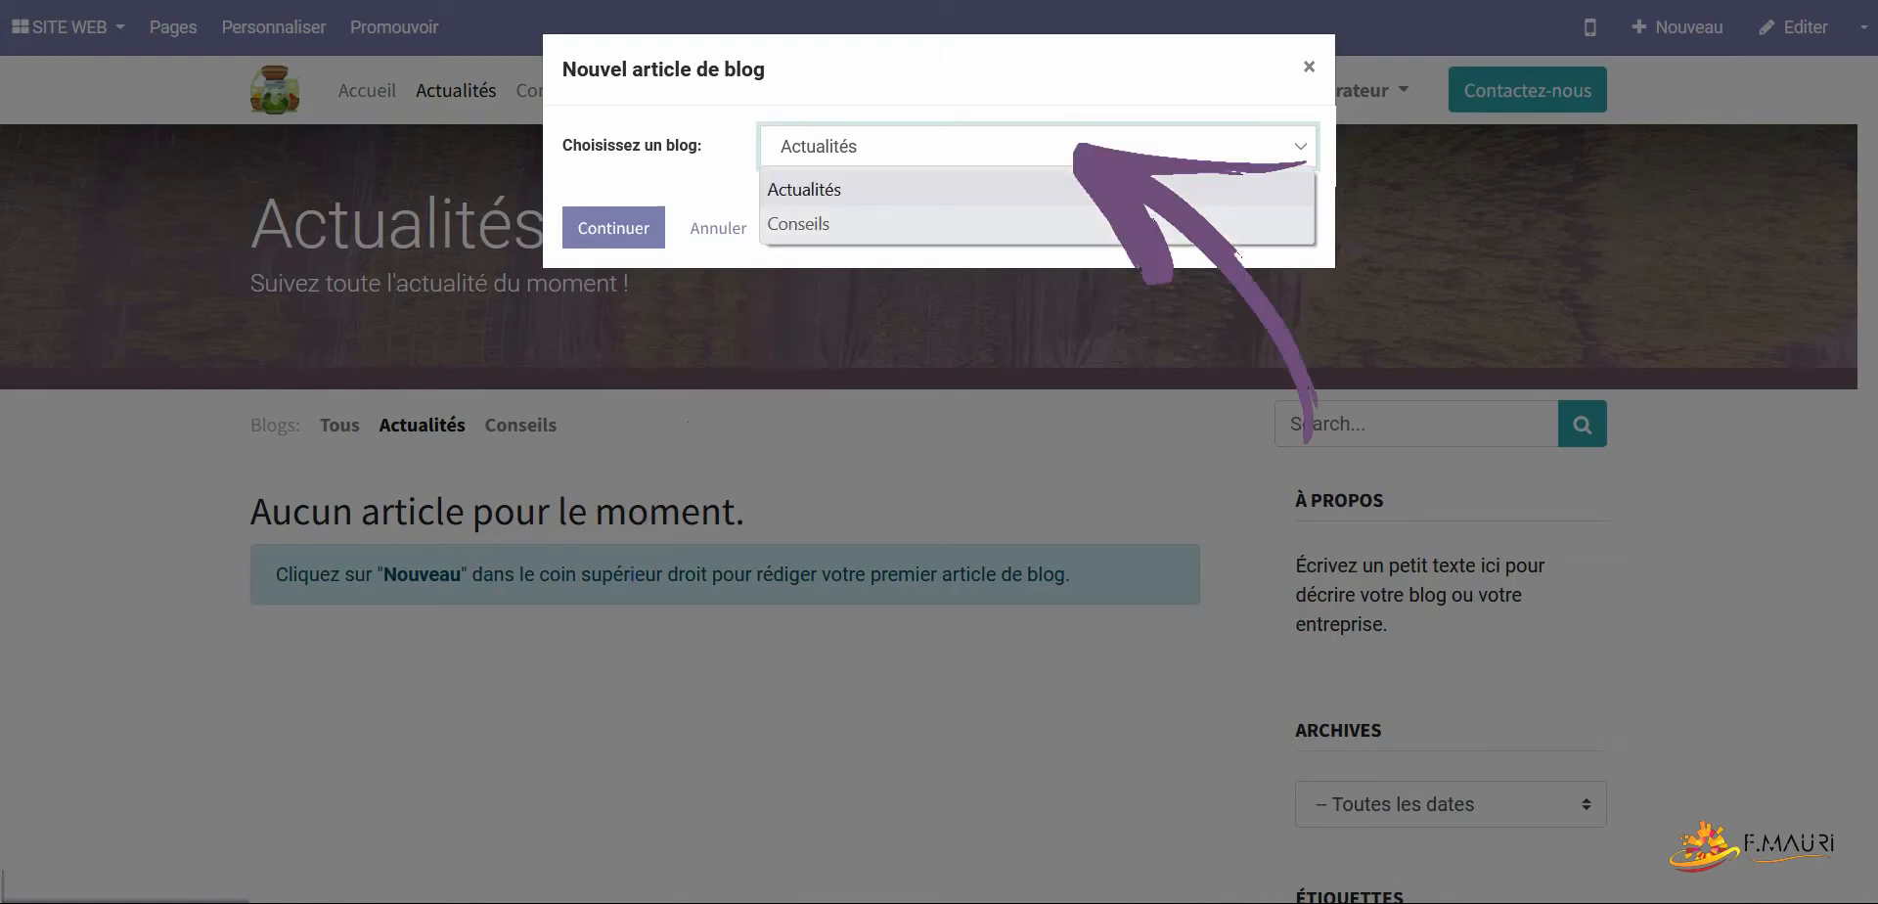
pyautogui.click(860, 193)
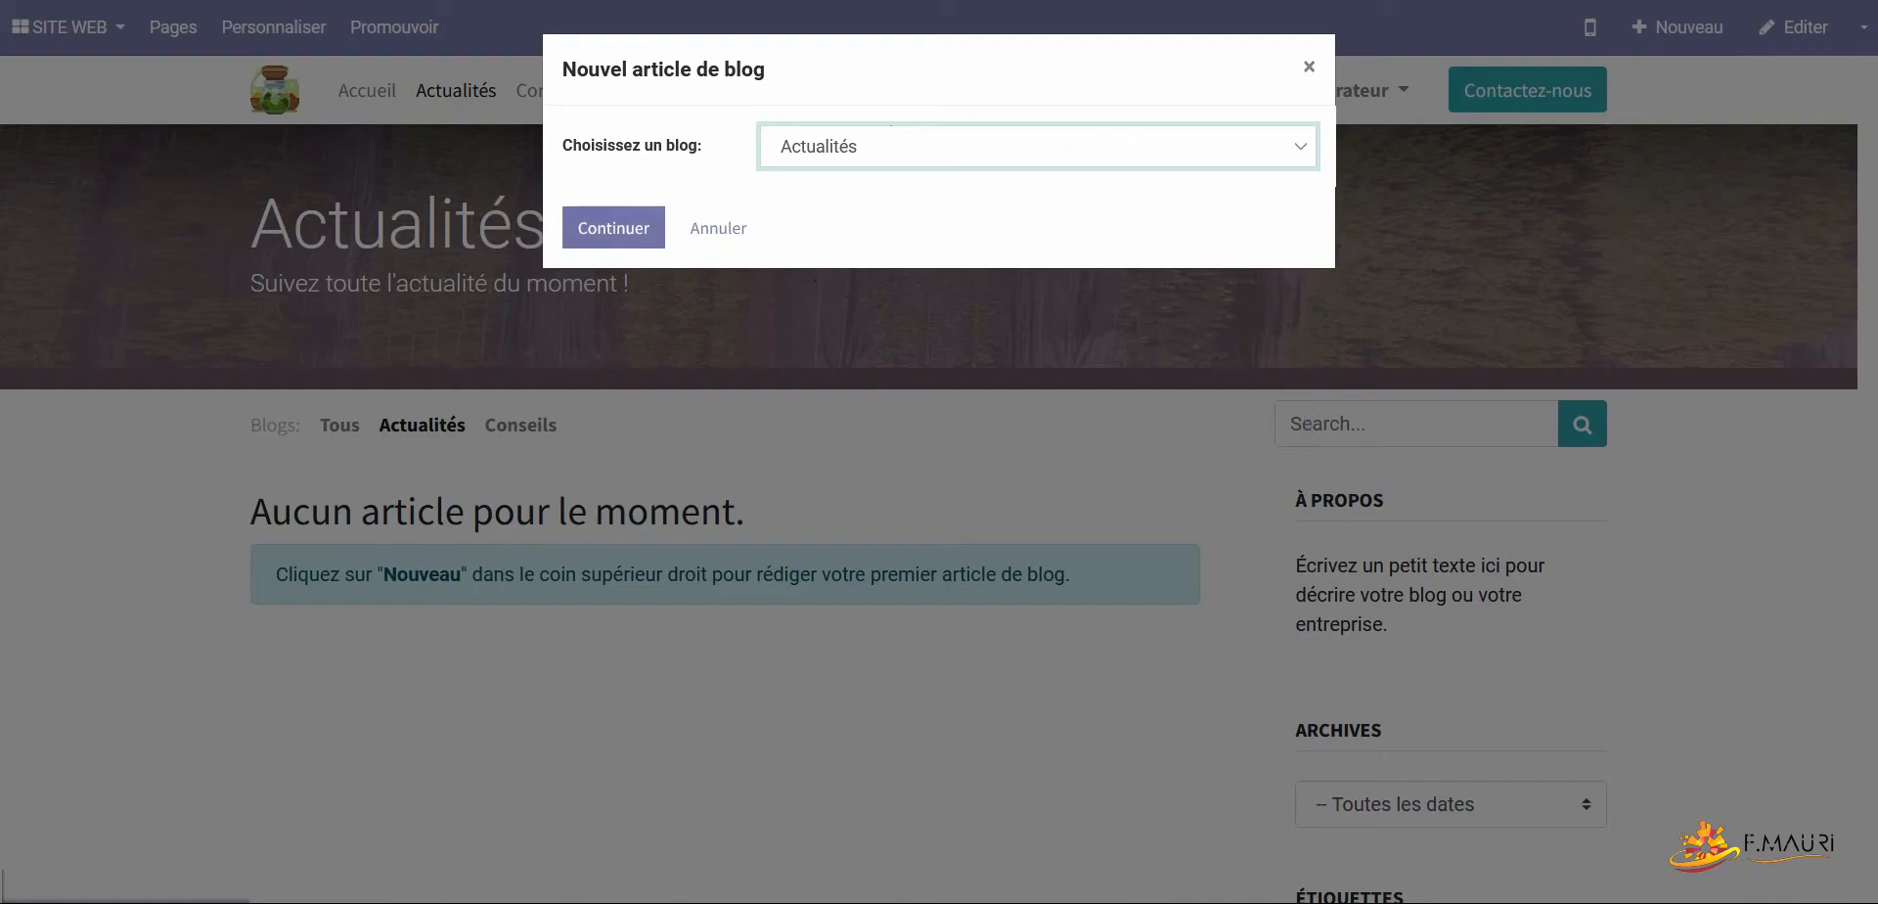
pyautogui.click(613, 228)
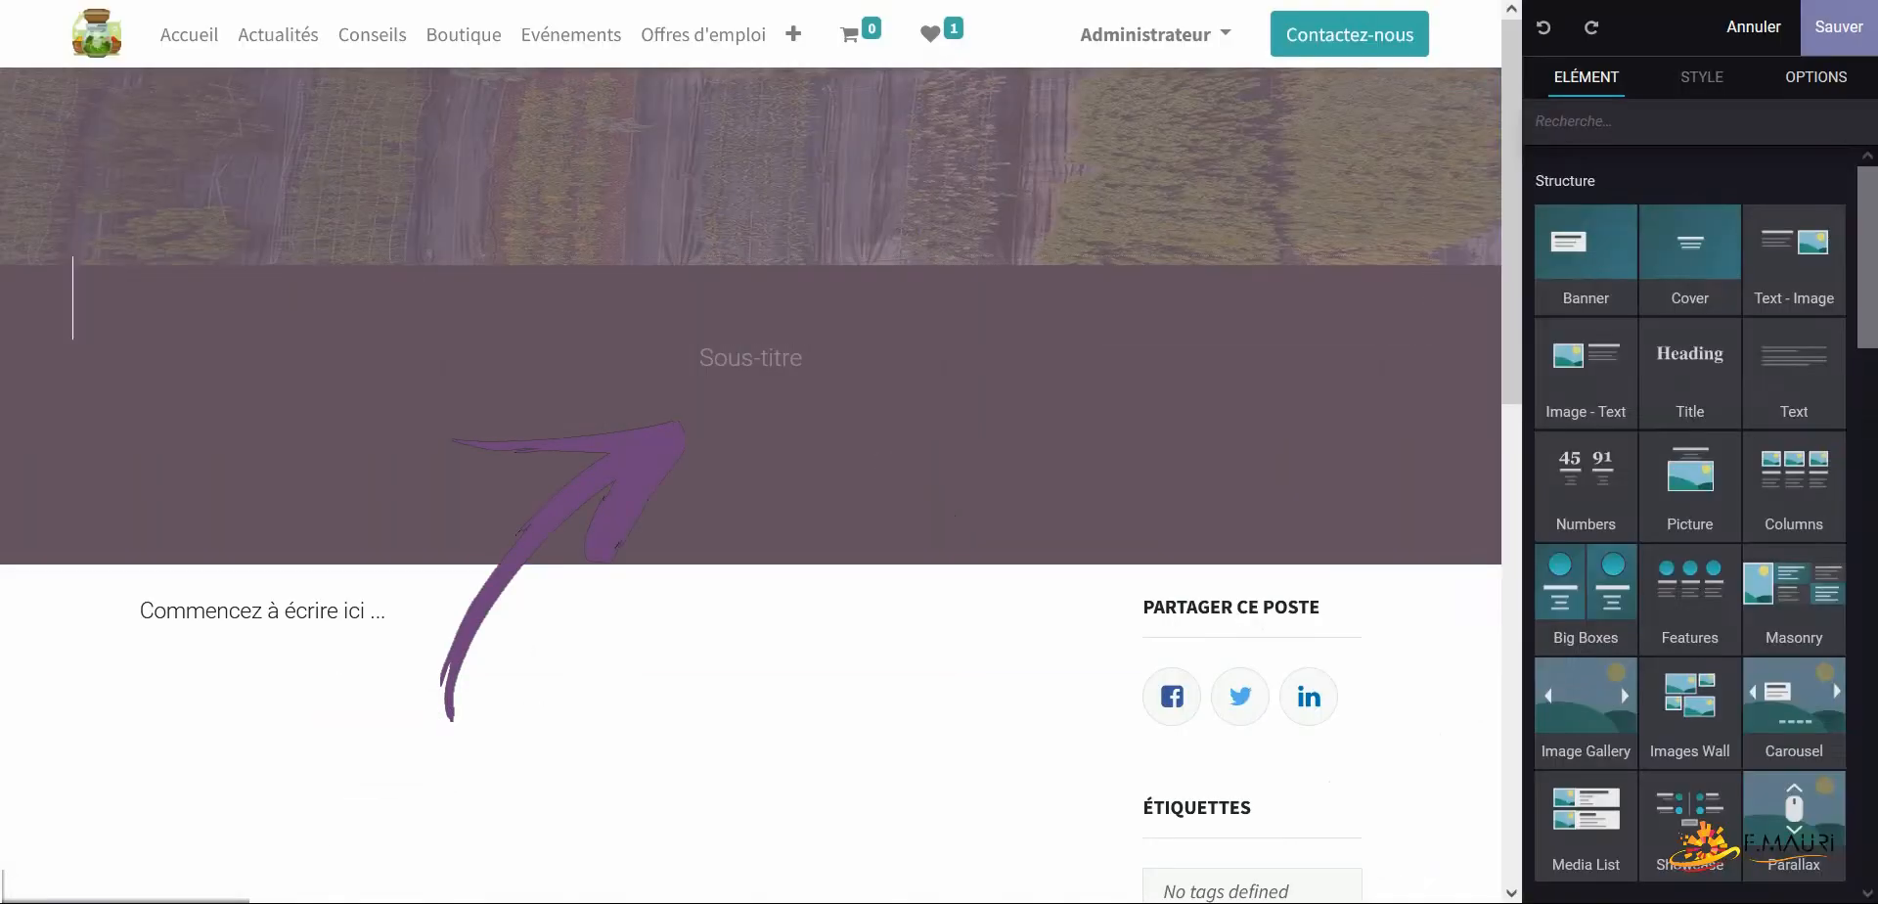
# Give the article the title "NaturaBio - Lille" and the subtitle "Nous y sommes !"
pyautogui.write('N')
pyautogui.write('aturaBio - Lille')
pyautogui.click(751, 358)
pyautogui.write('Nous y sommes !')
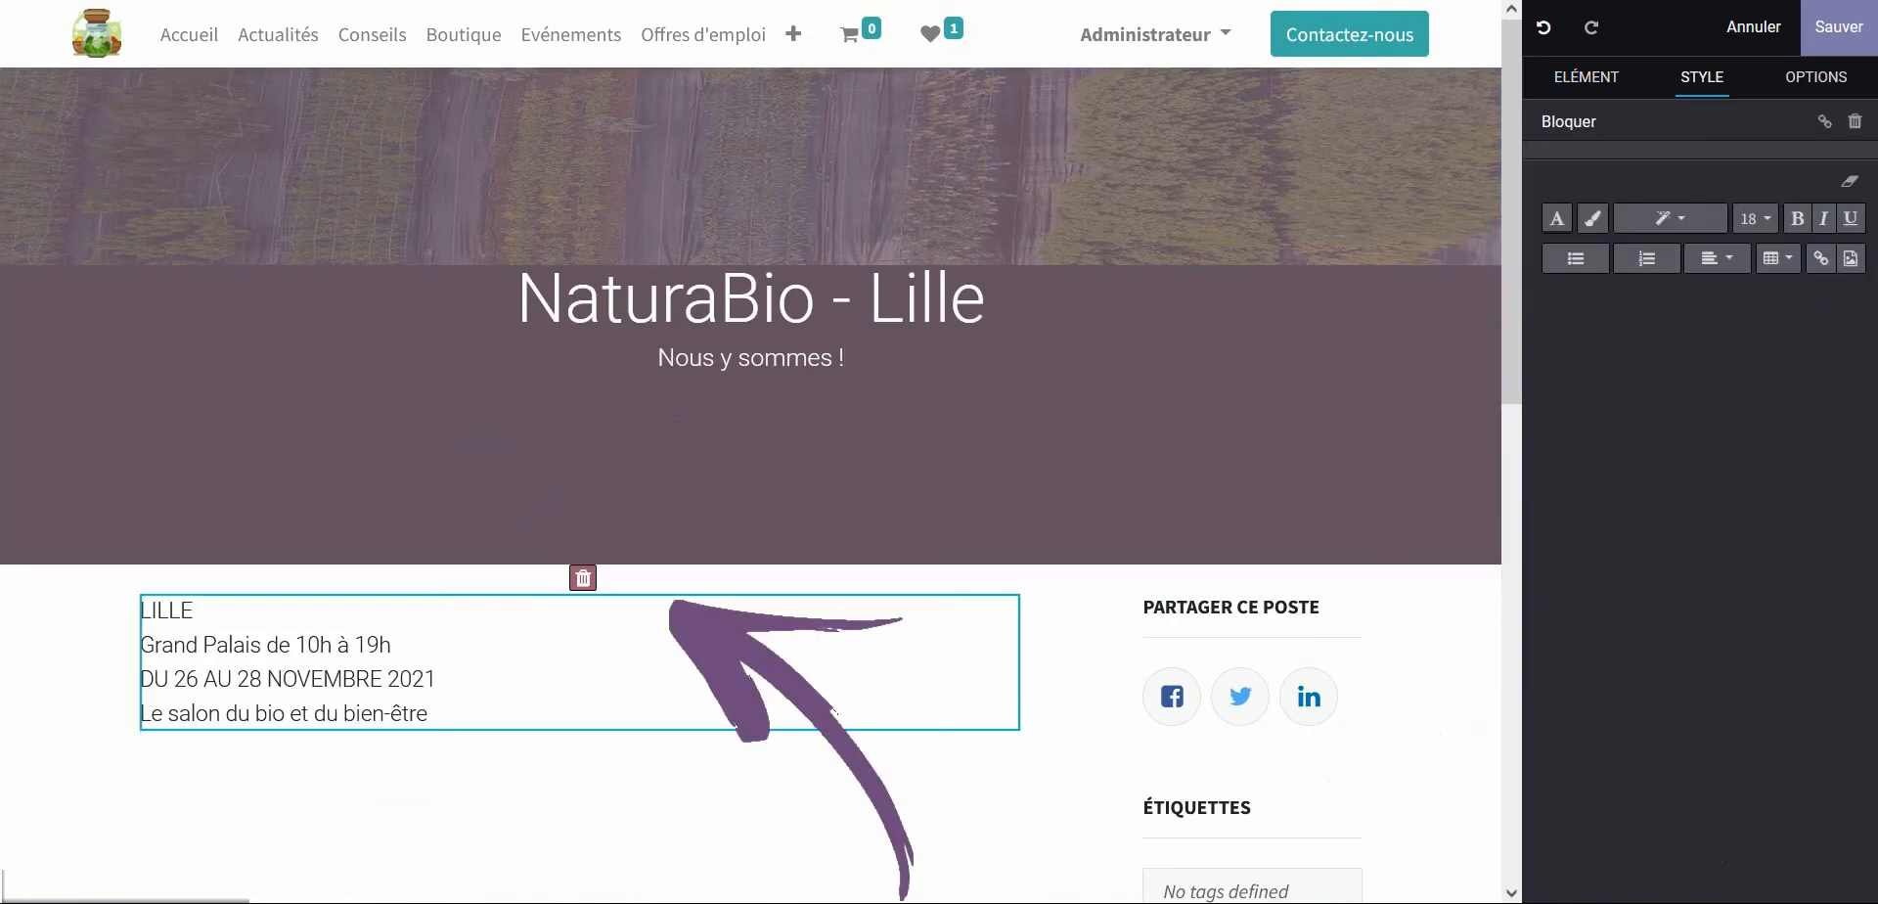
# Colour the date line "DU 26 AU 28 NOVEMBRE 2021" in the article body orange
pyautogui.moveTo(437, 680); pyautogui.dragTo(370, 680)
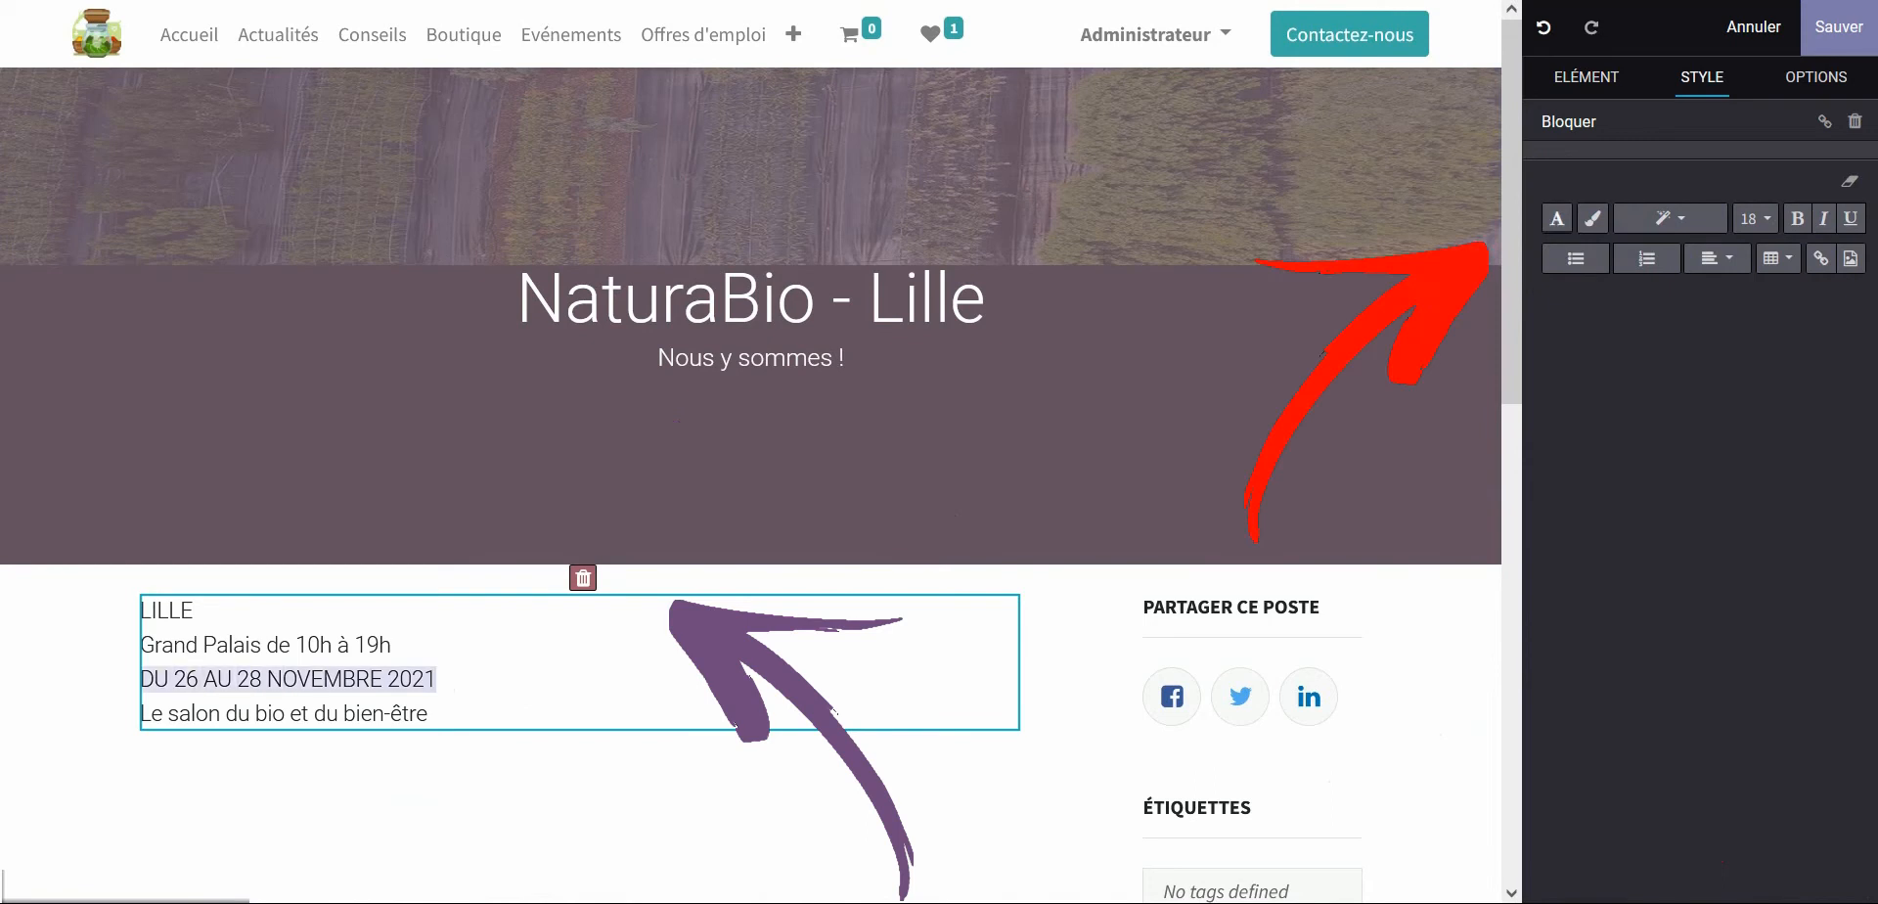
pyautogui.click(1556, 217)
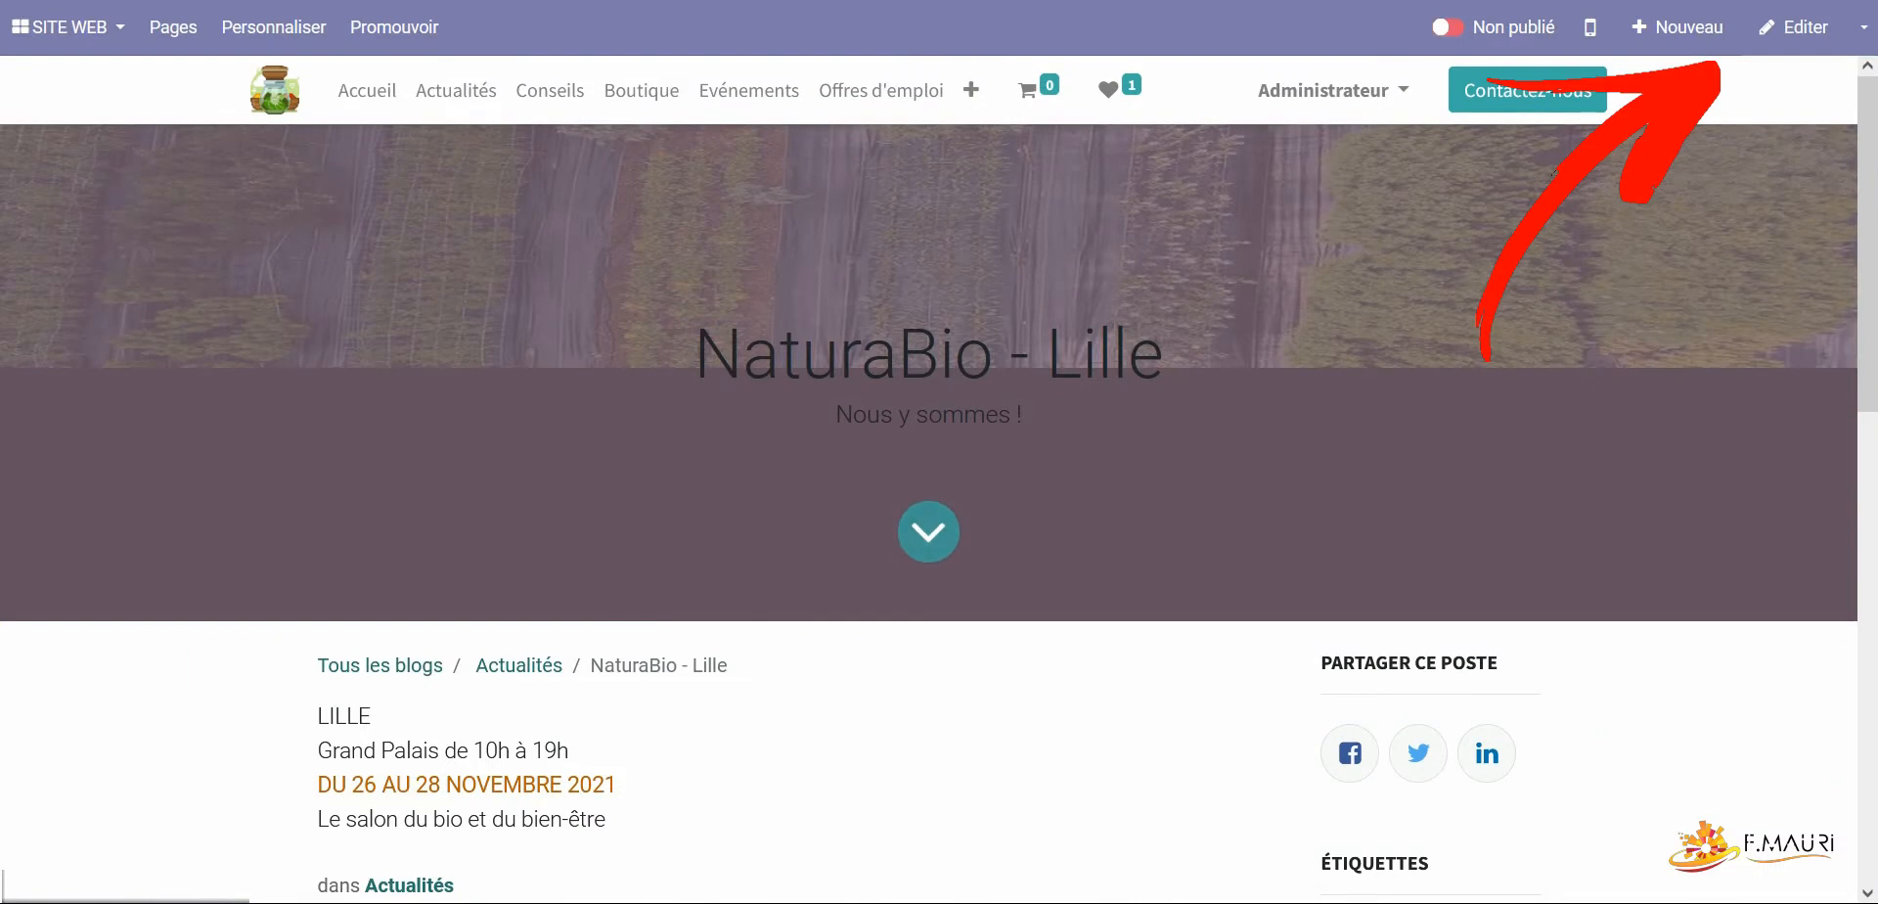
pyautogui.click(1793, 26)
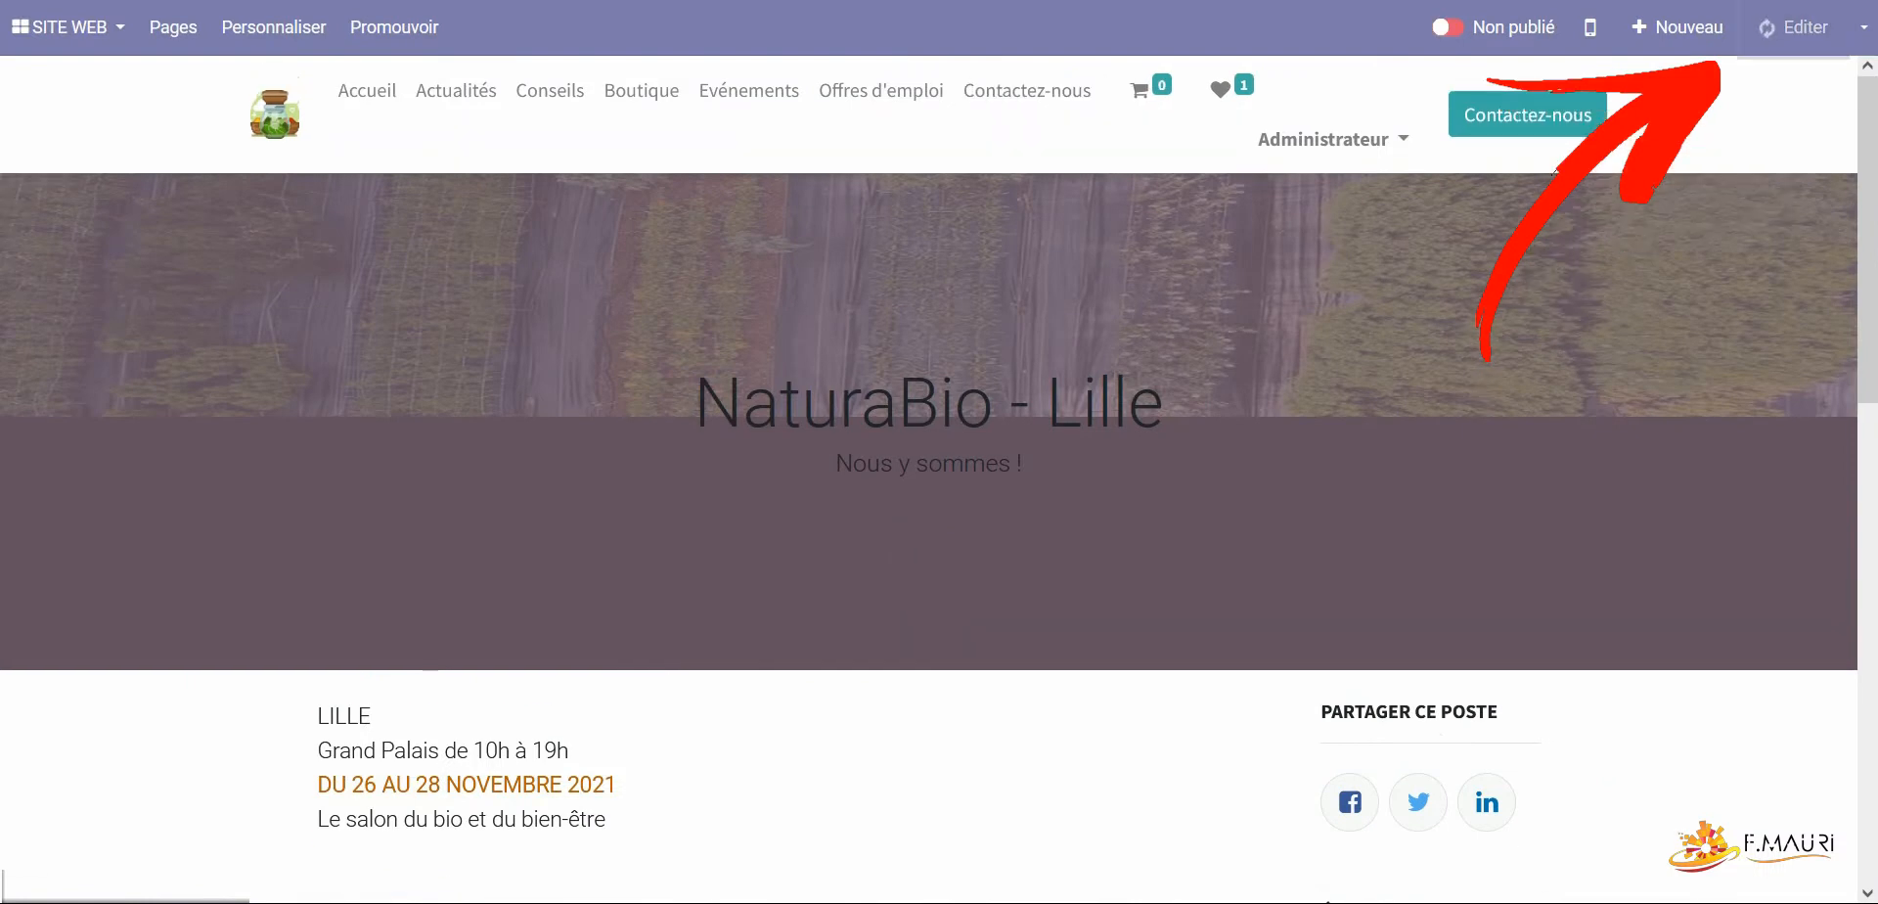
pyautogui.click(429, 713)
pyautogui.press('Return')
pyautogui.press('Return')
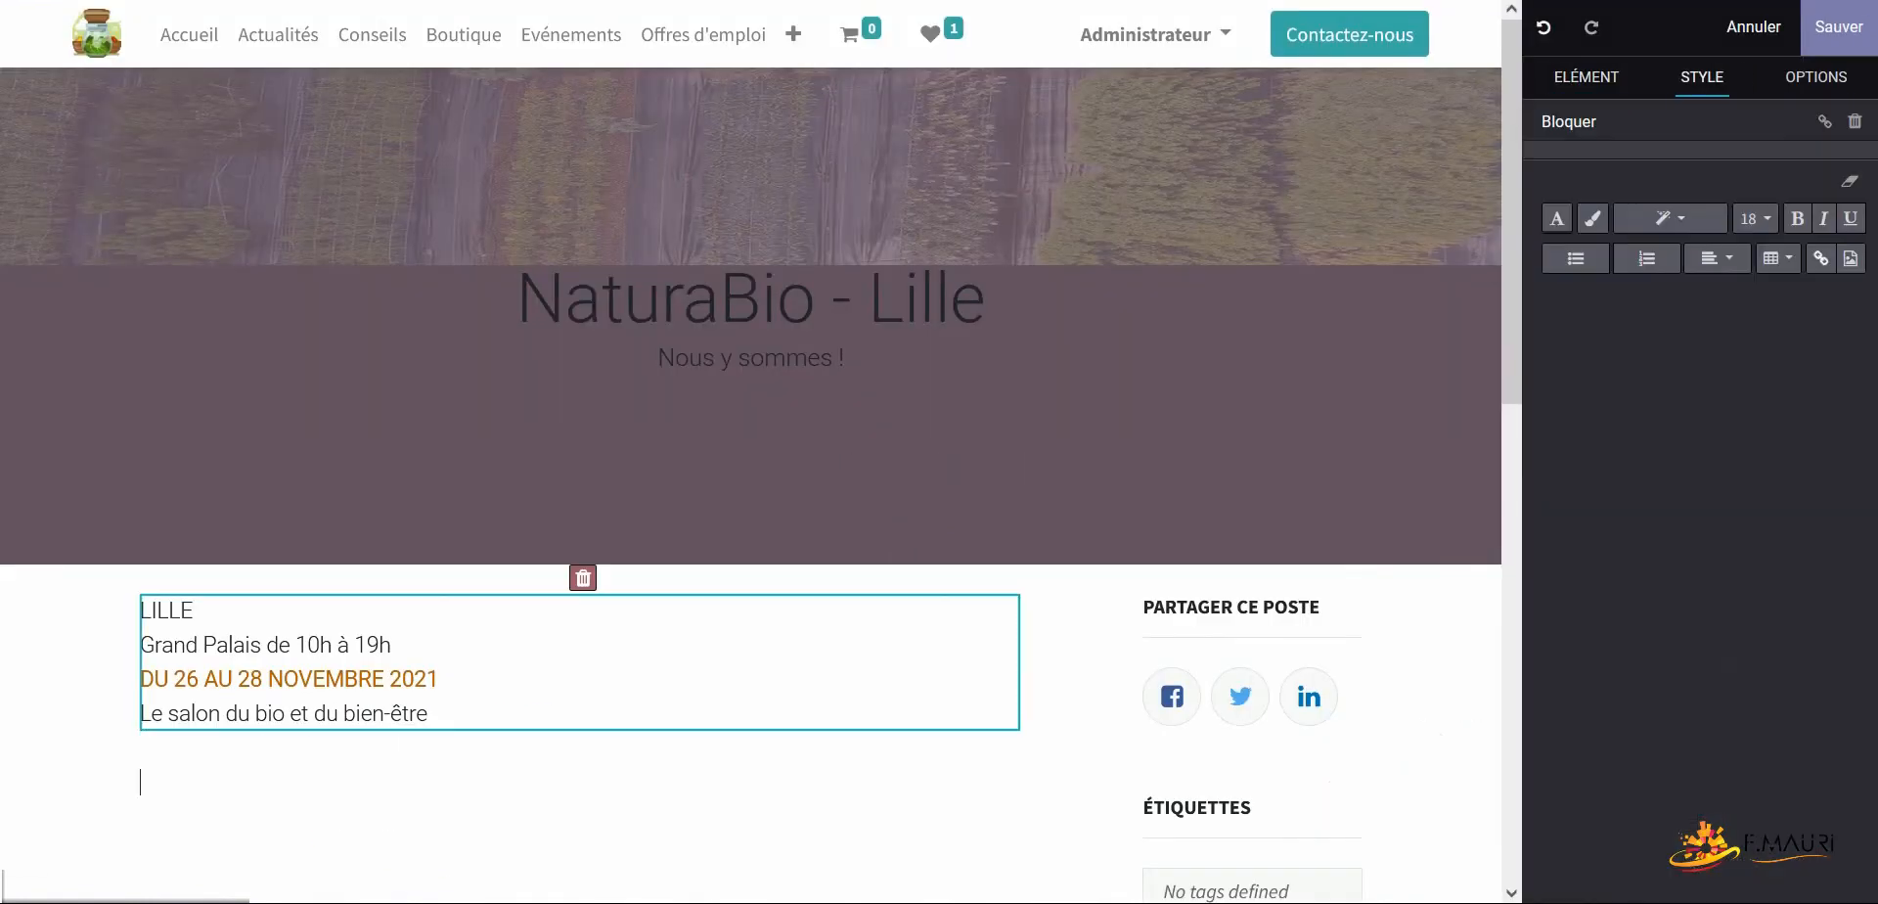
pyautogui.click(1820, 258)
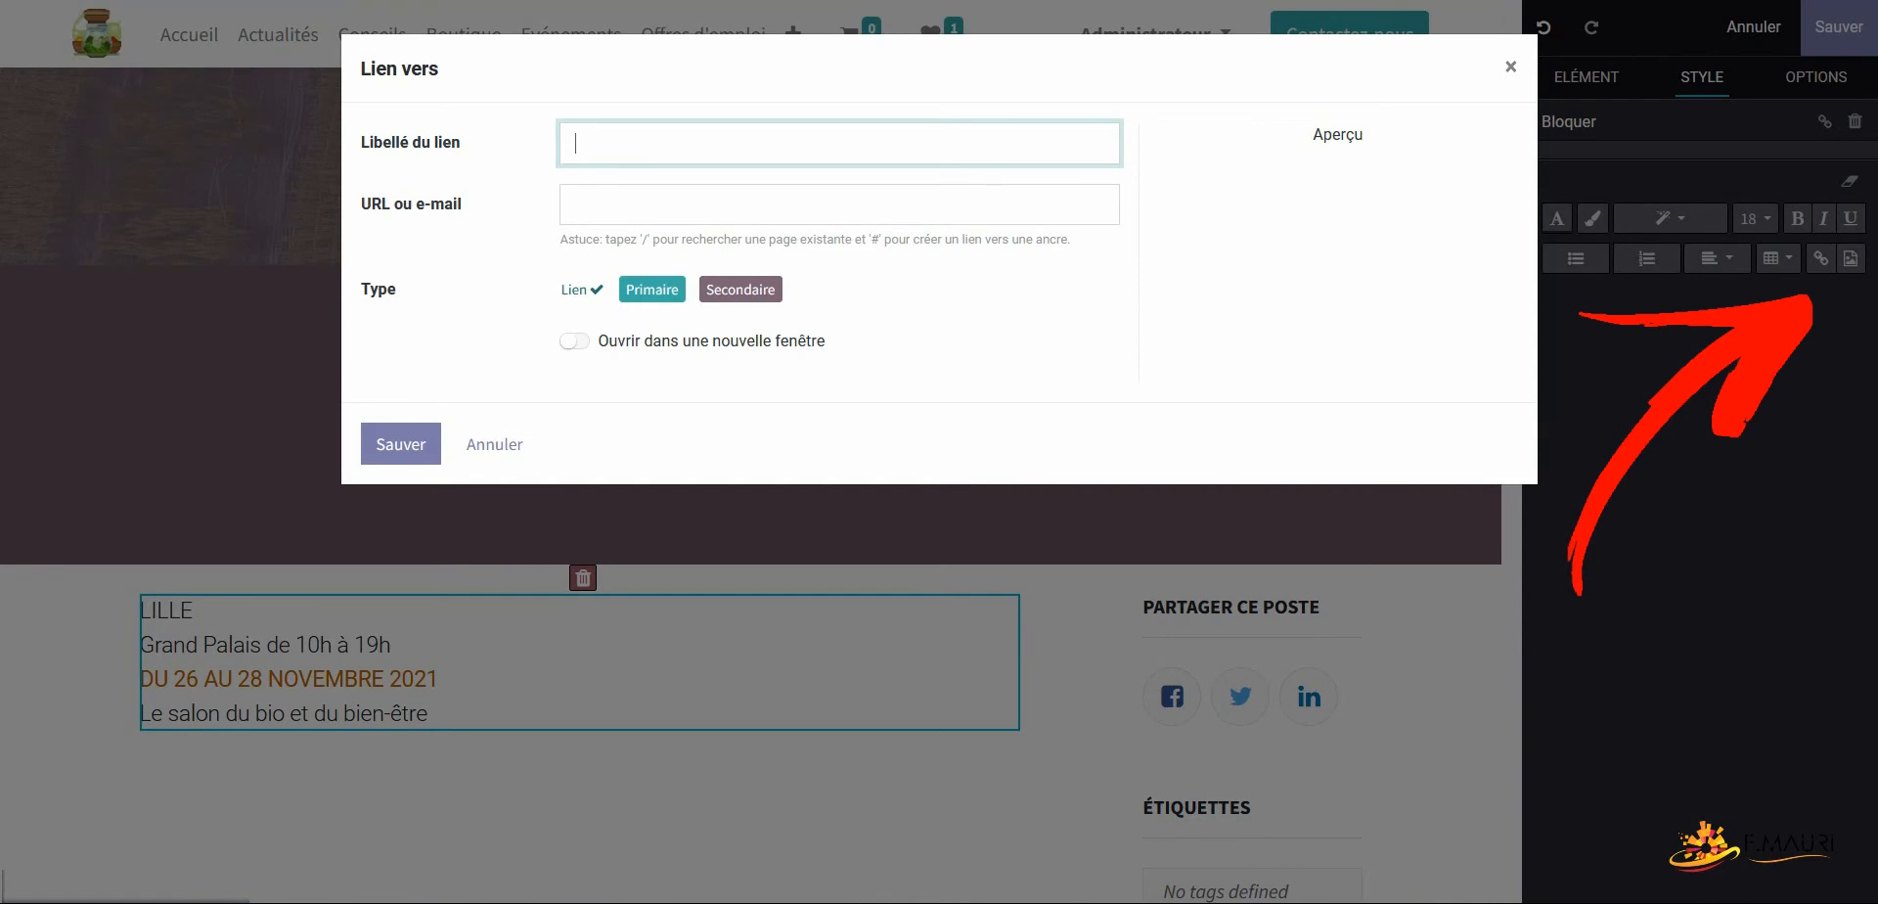
pyautogui.write('En savoir plus....')
pyautogui.press('Tab')
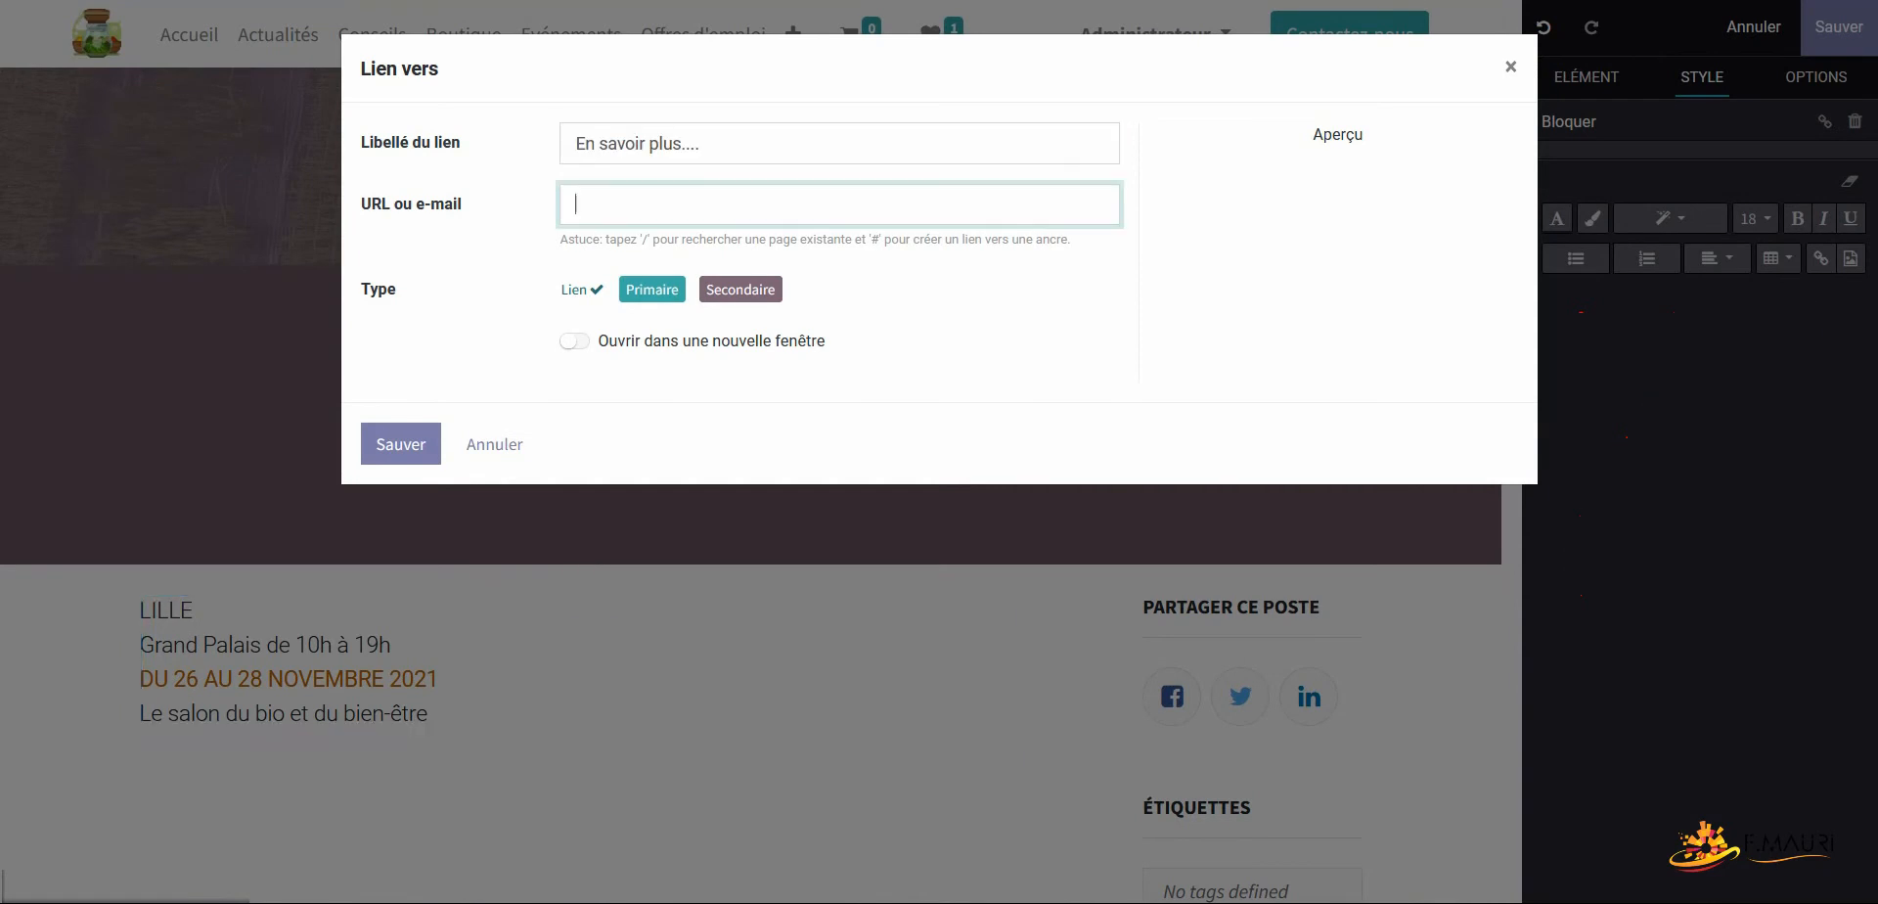
pyautogui.write('https://www.salon-naturabio.com/')
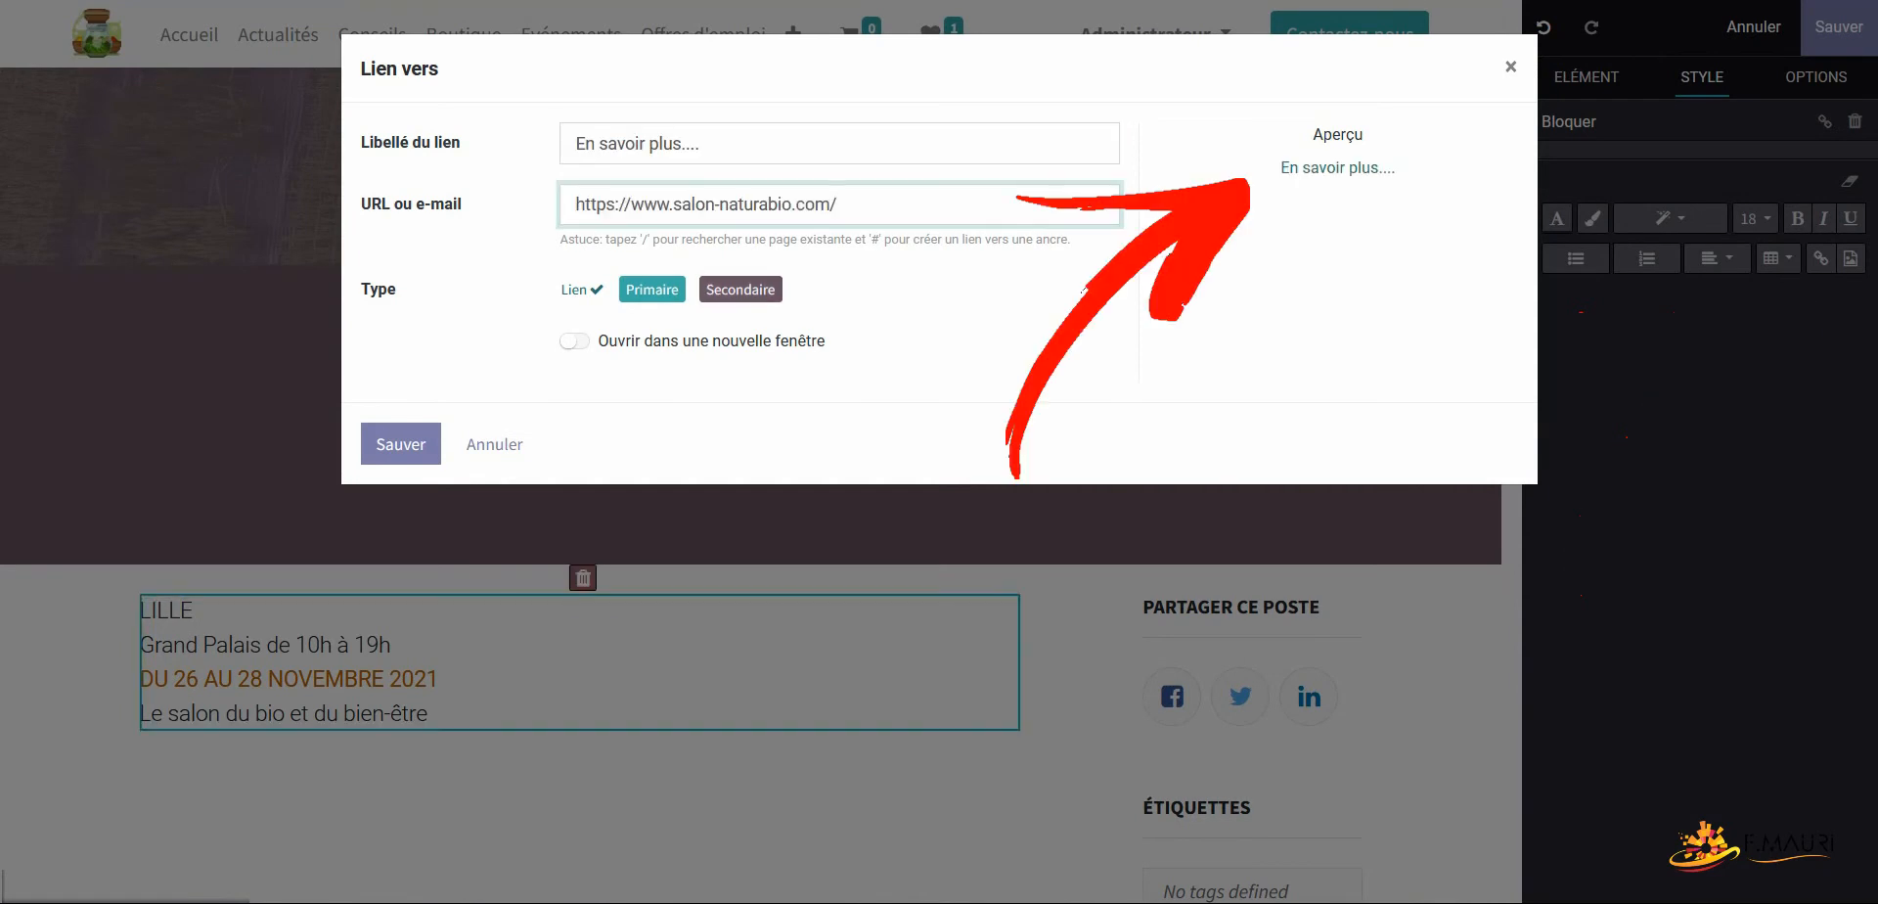
pyautogui.click(740, 290)
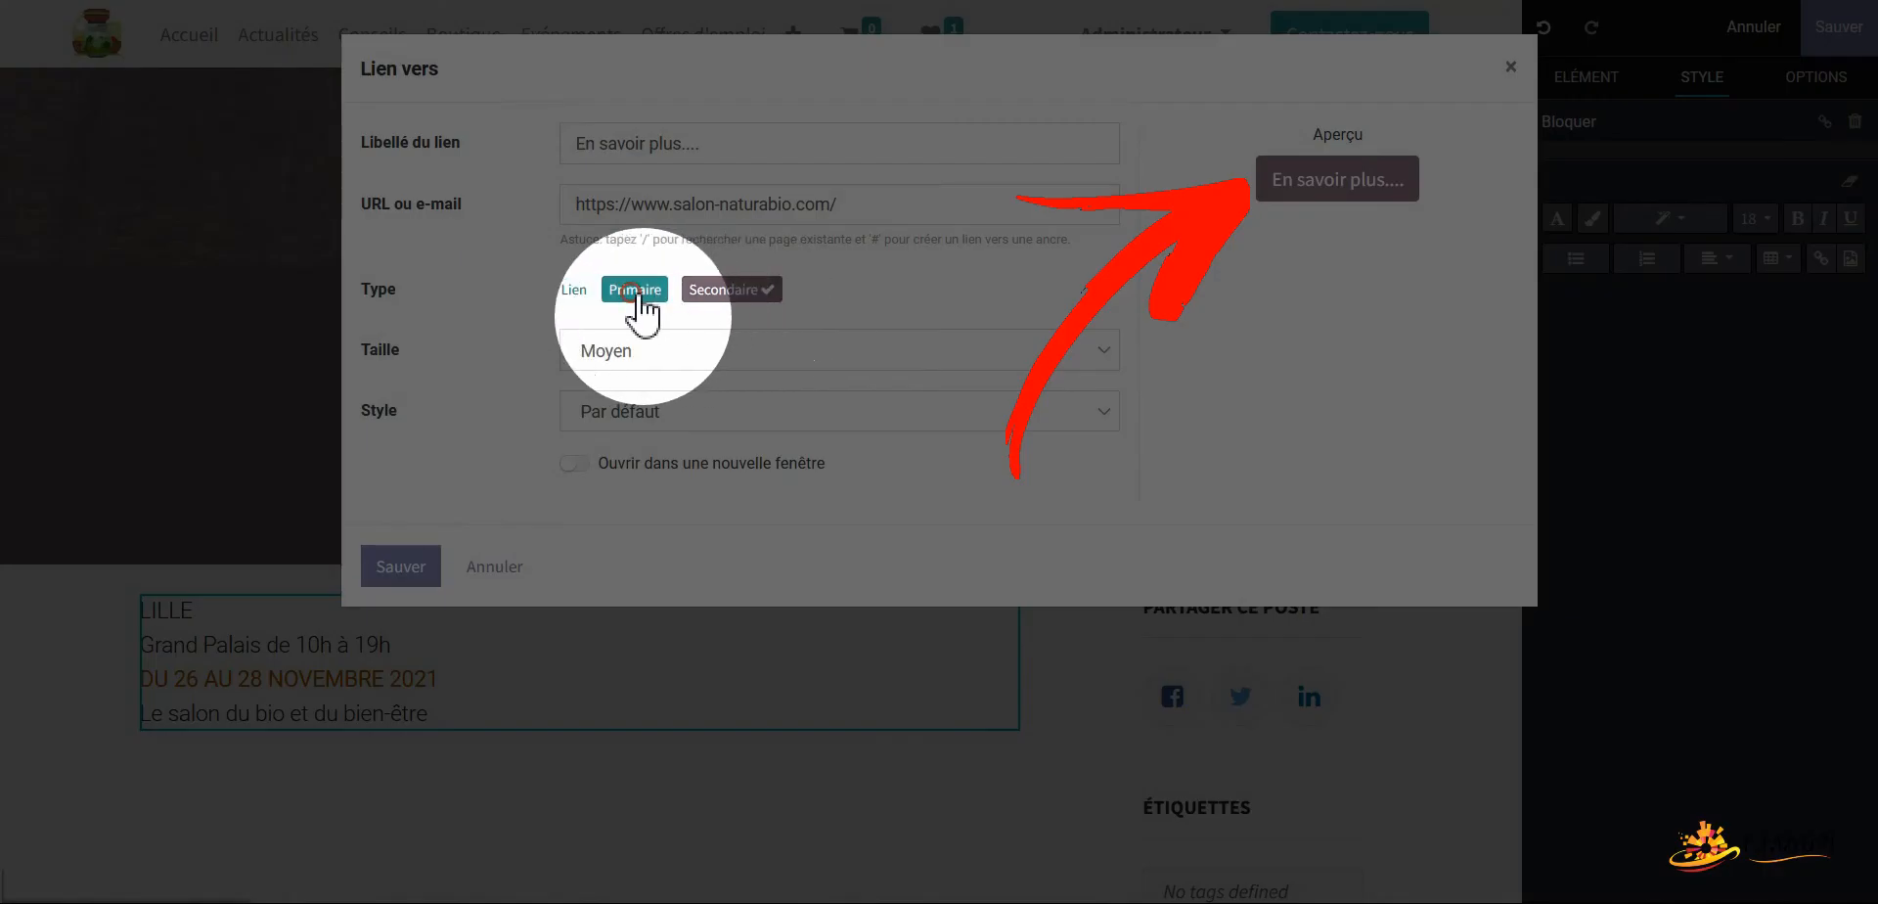
pyautogui.click(635, 290)
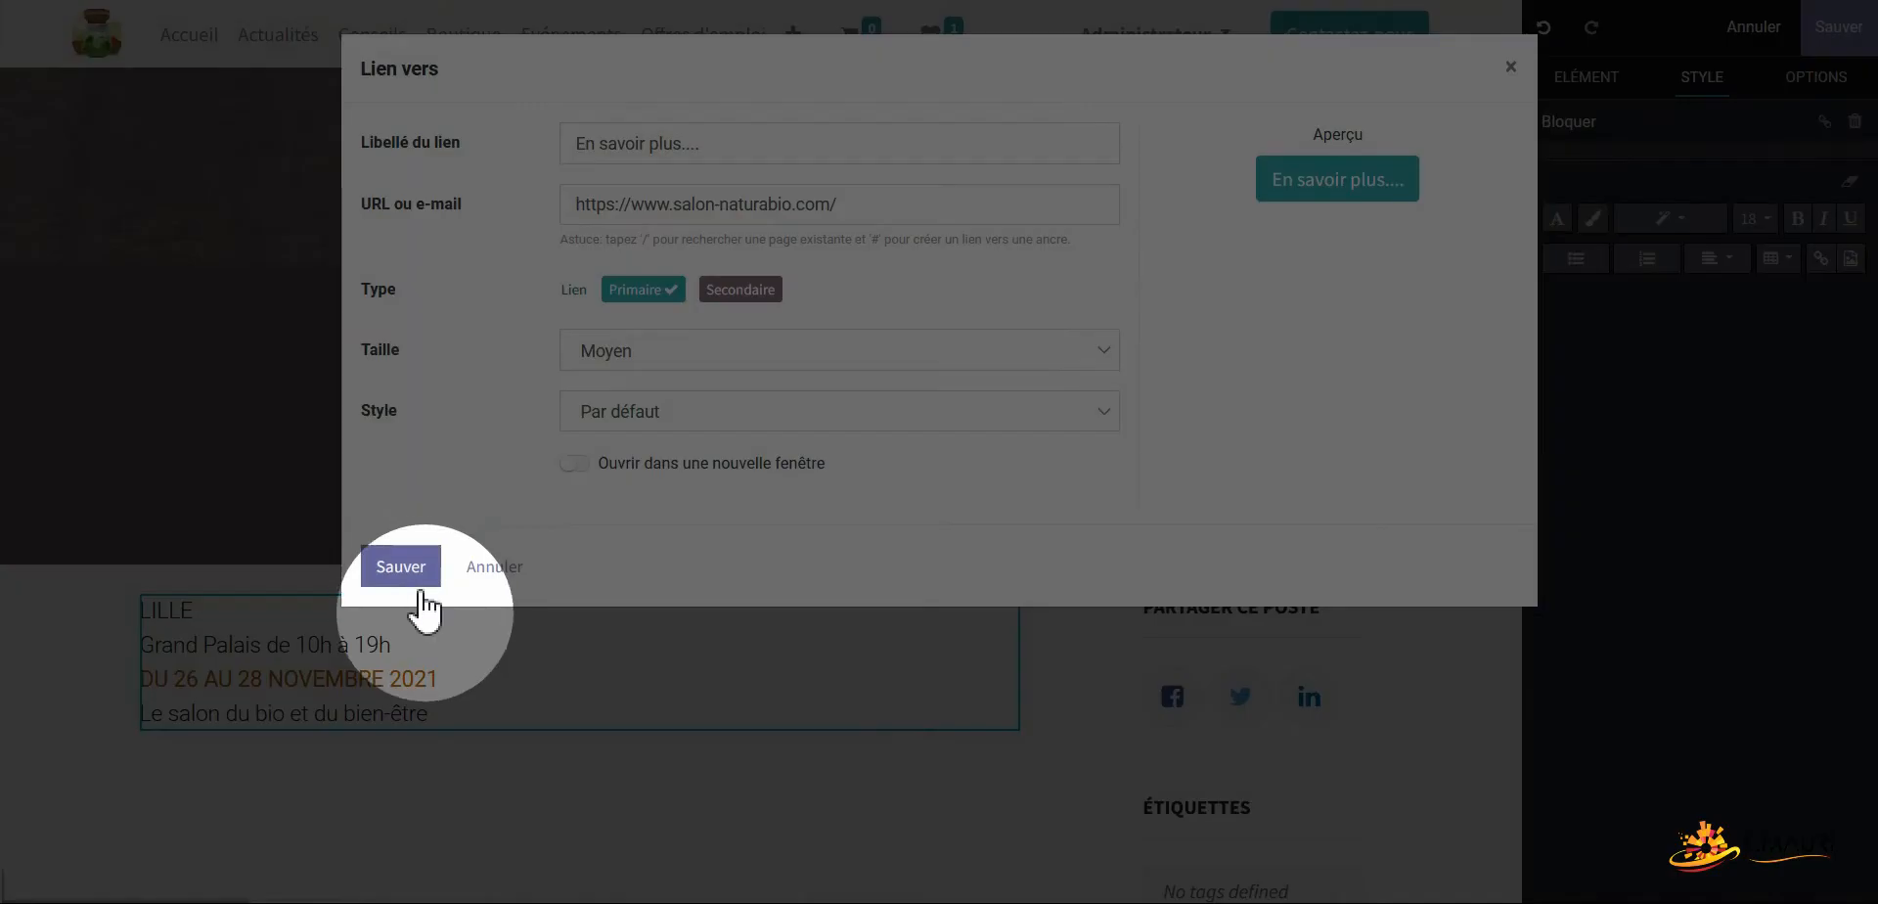
pyautogui.click(403, 568)
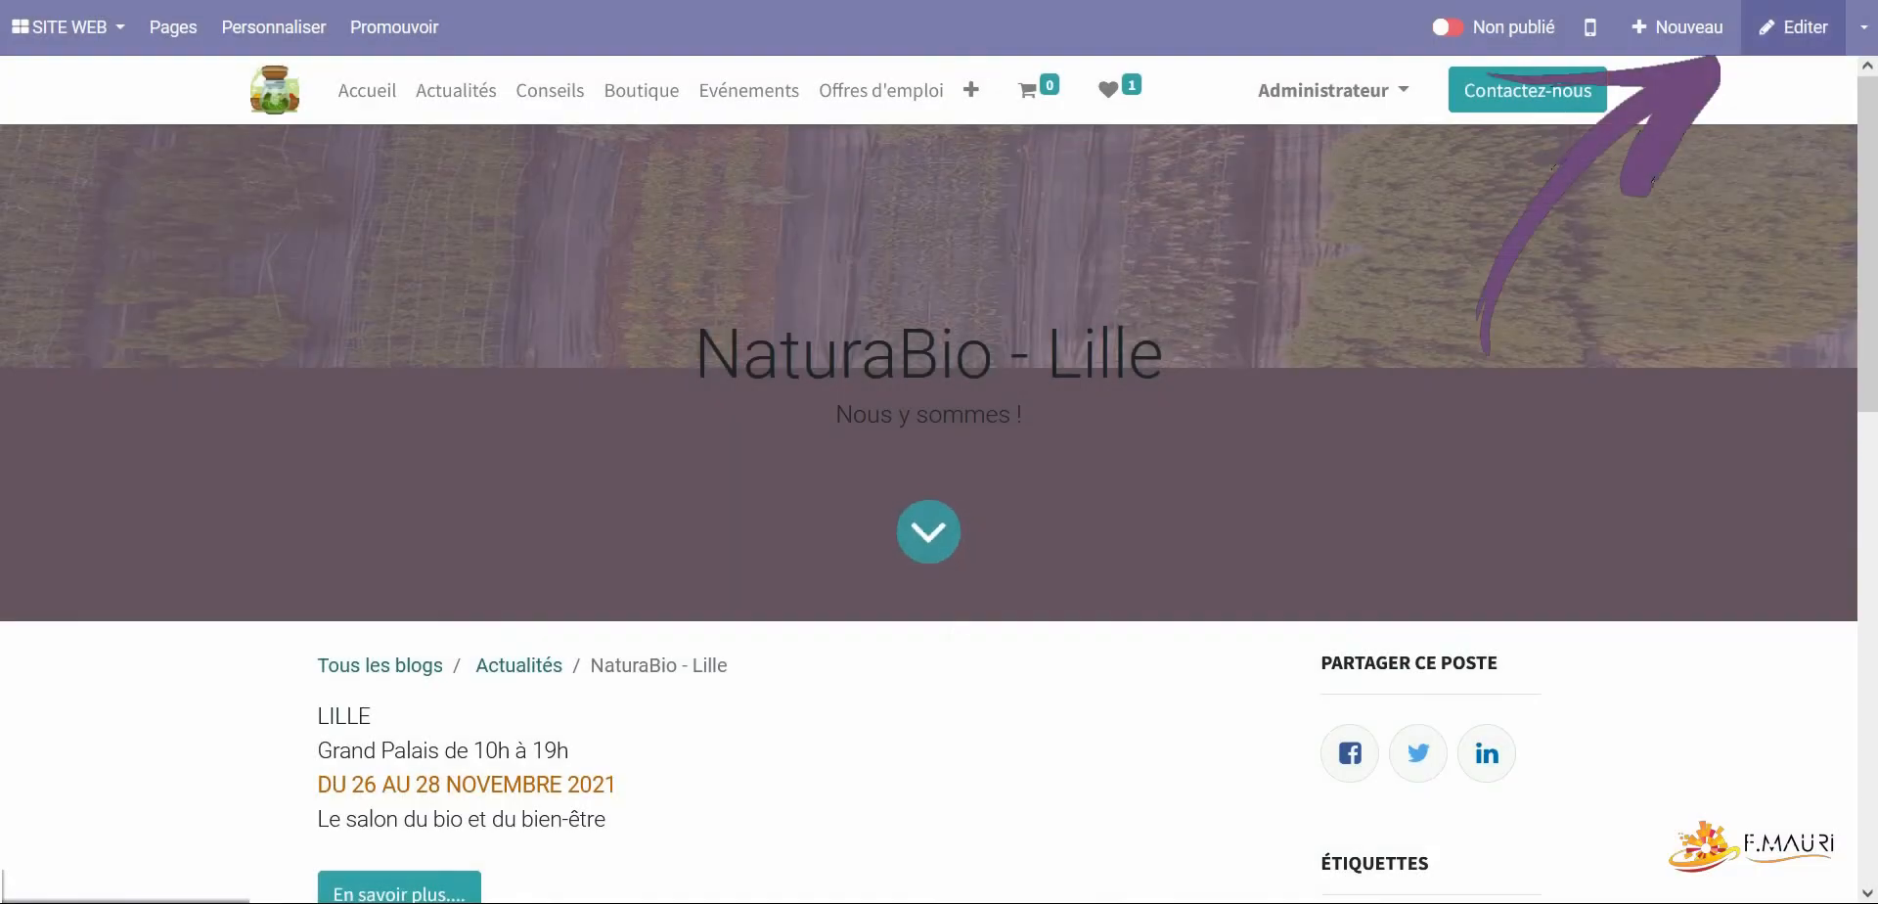
# Reopen the "NaturaBio - Lille" article for editing to change its cover image
pyautogui.click(1793, 28)
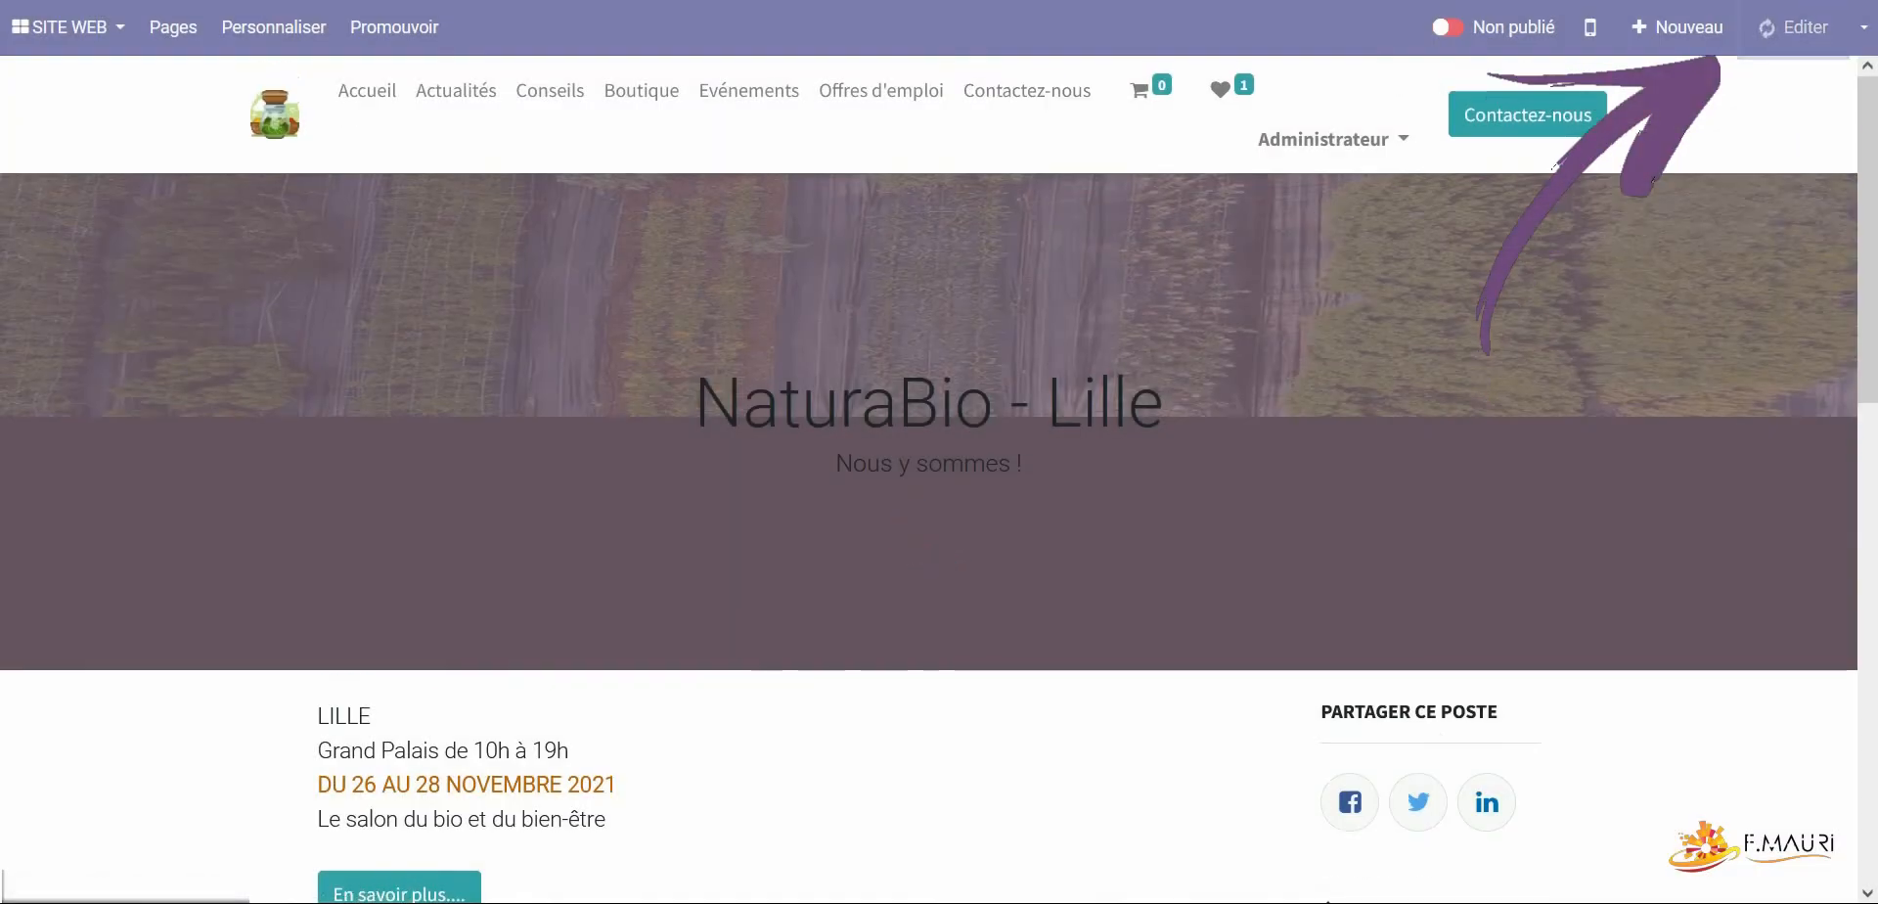
pyautogui.click(1813, 164)
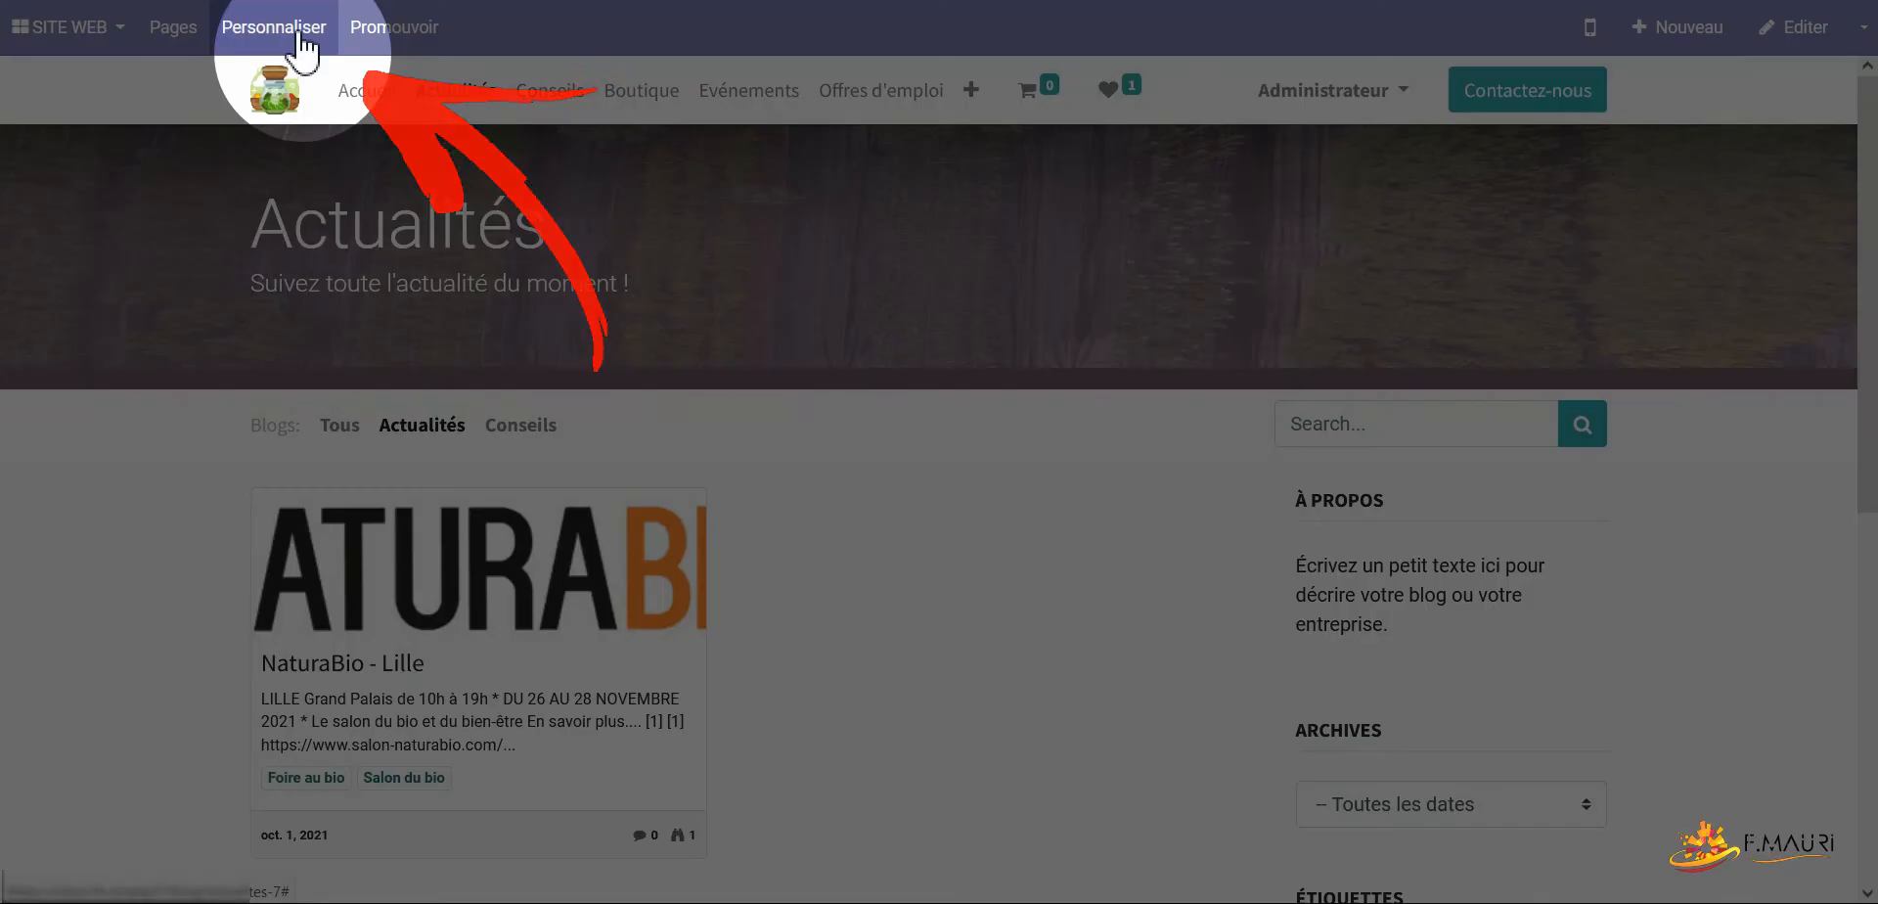
# Enable the Author display for the posts list on the Actualités blog page
pyautogui.click(294, 34)
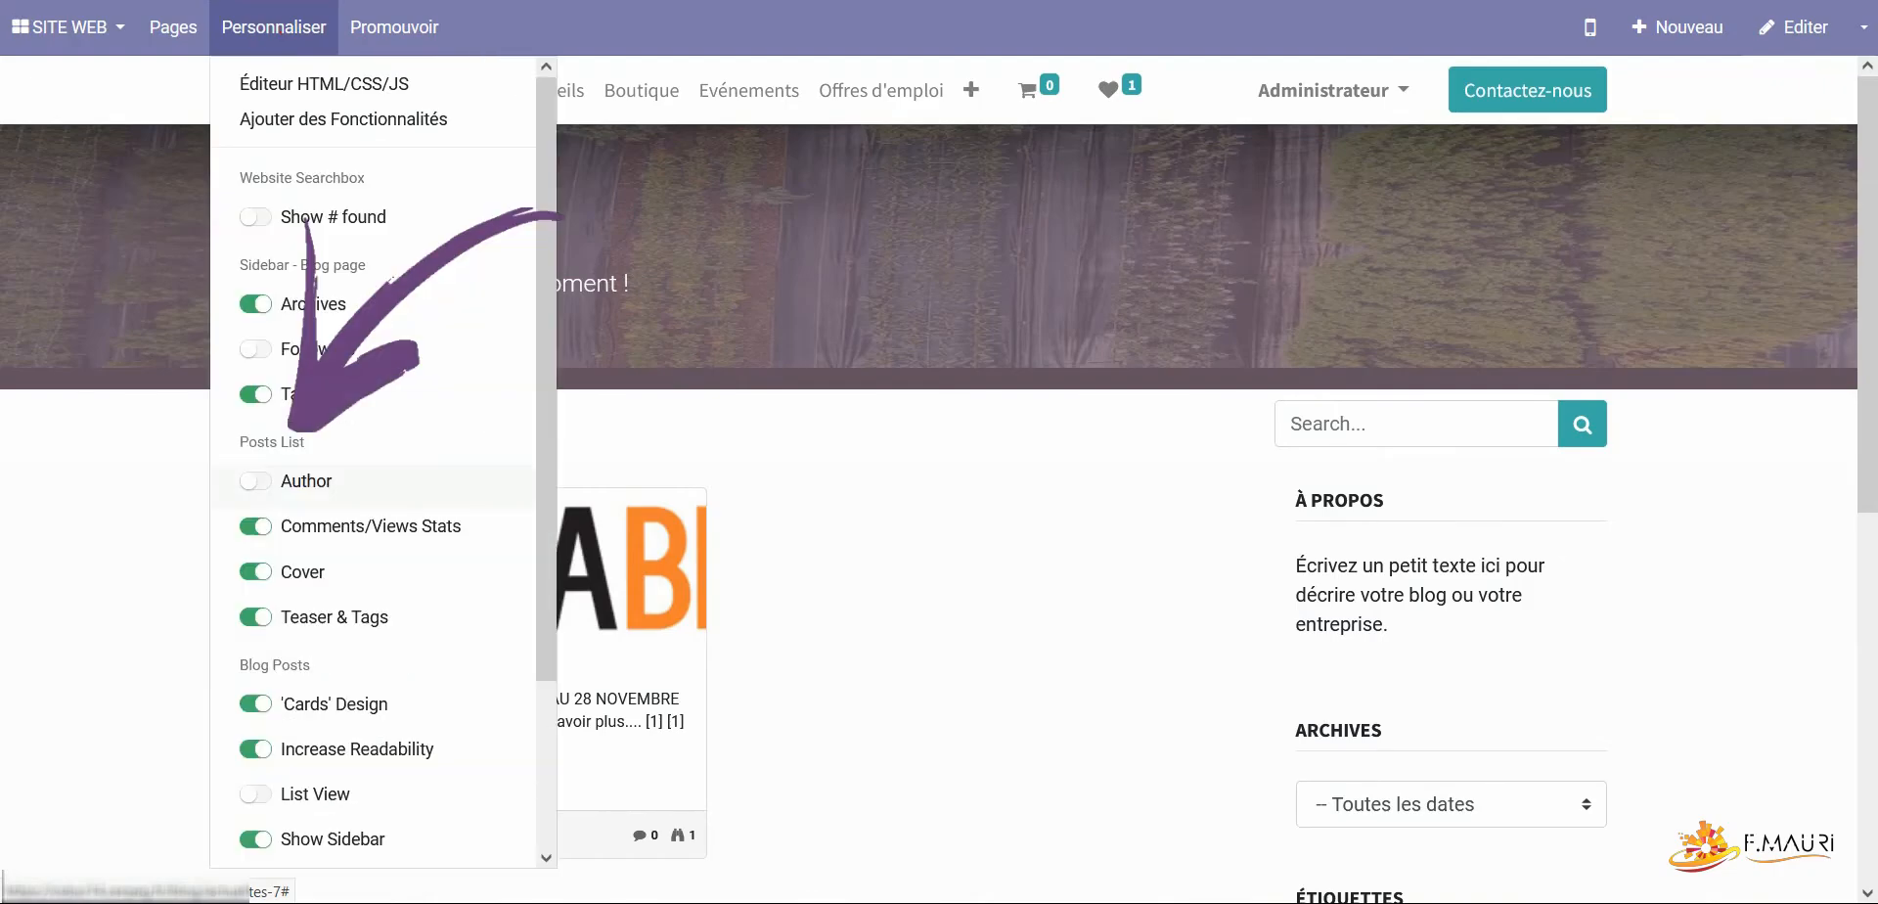
pyautogui.click(256, 481)
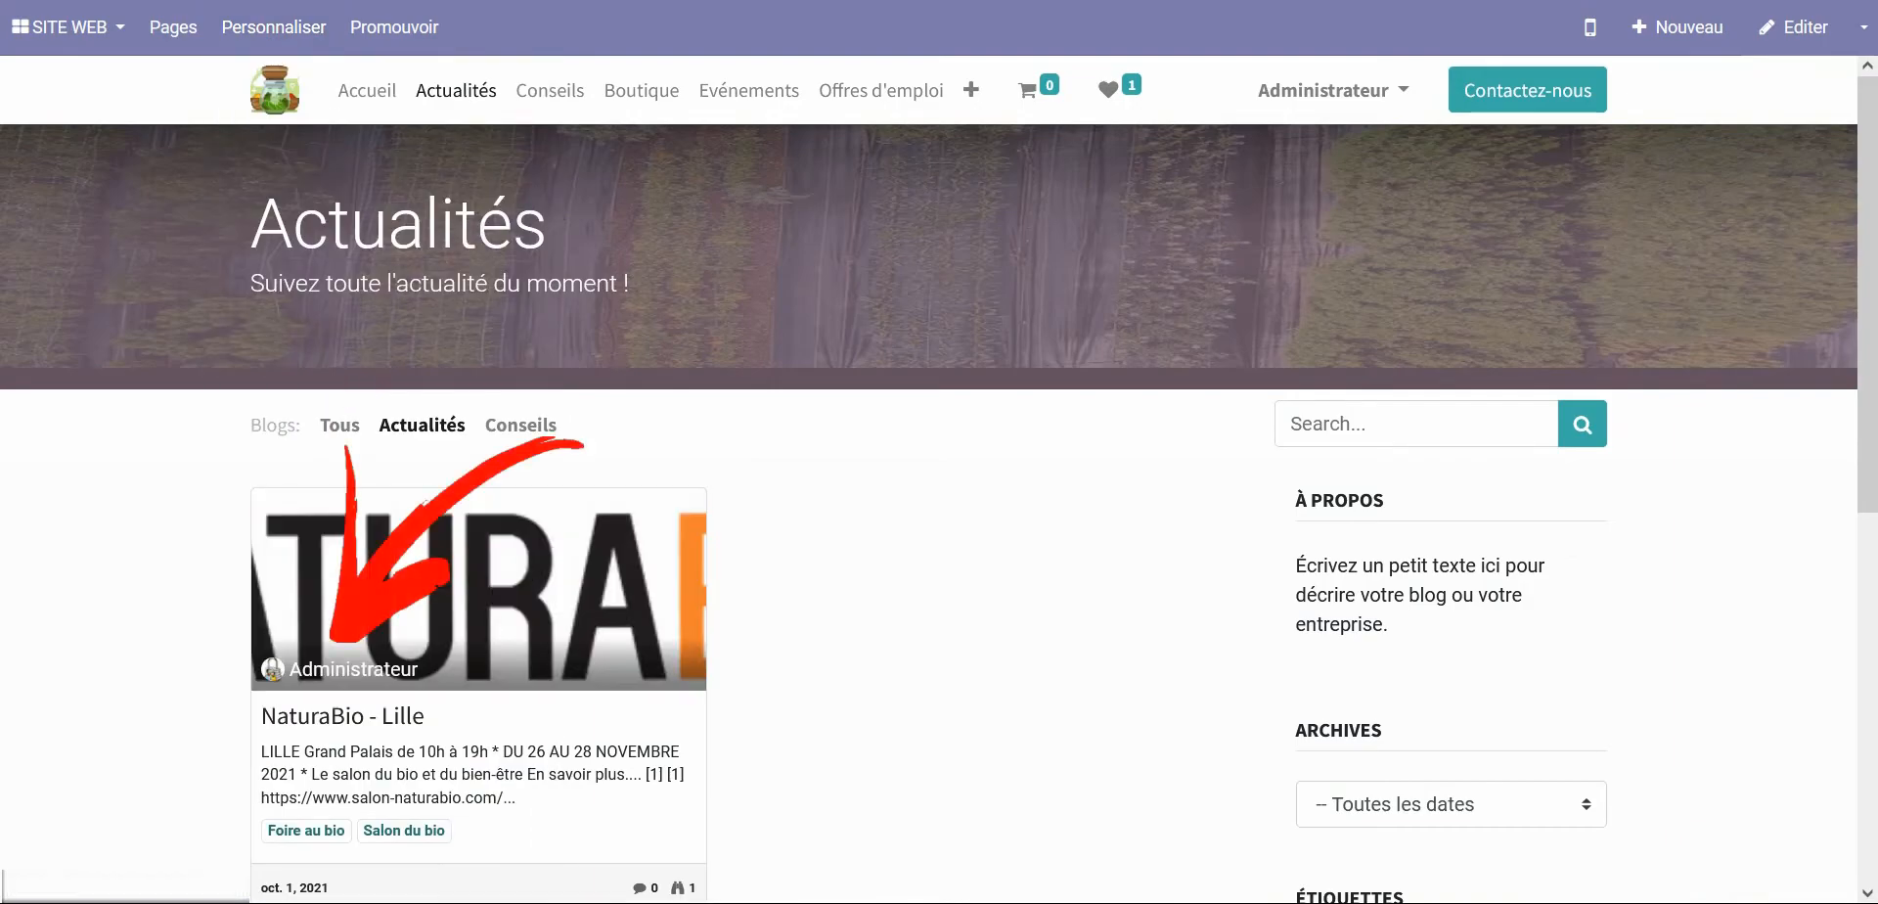
# Open the "NaturaBio - Lille" article from the Actualités blog and publish it on the website
pyautogui.click(274, 27)
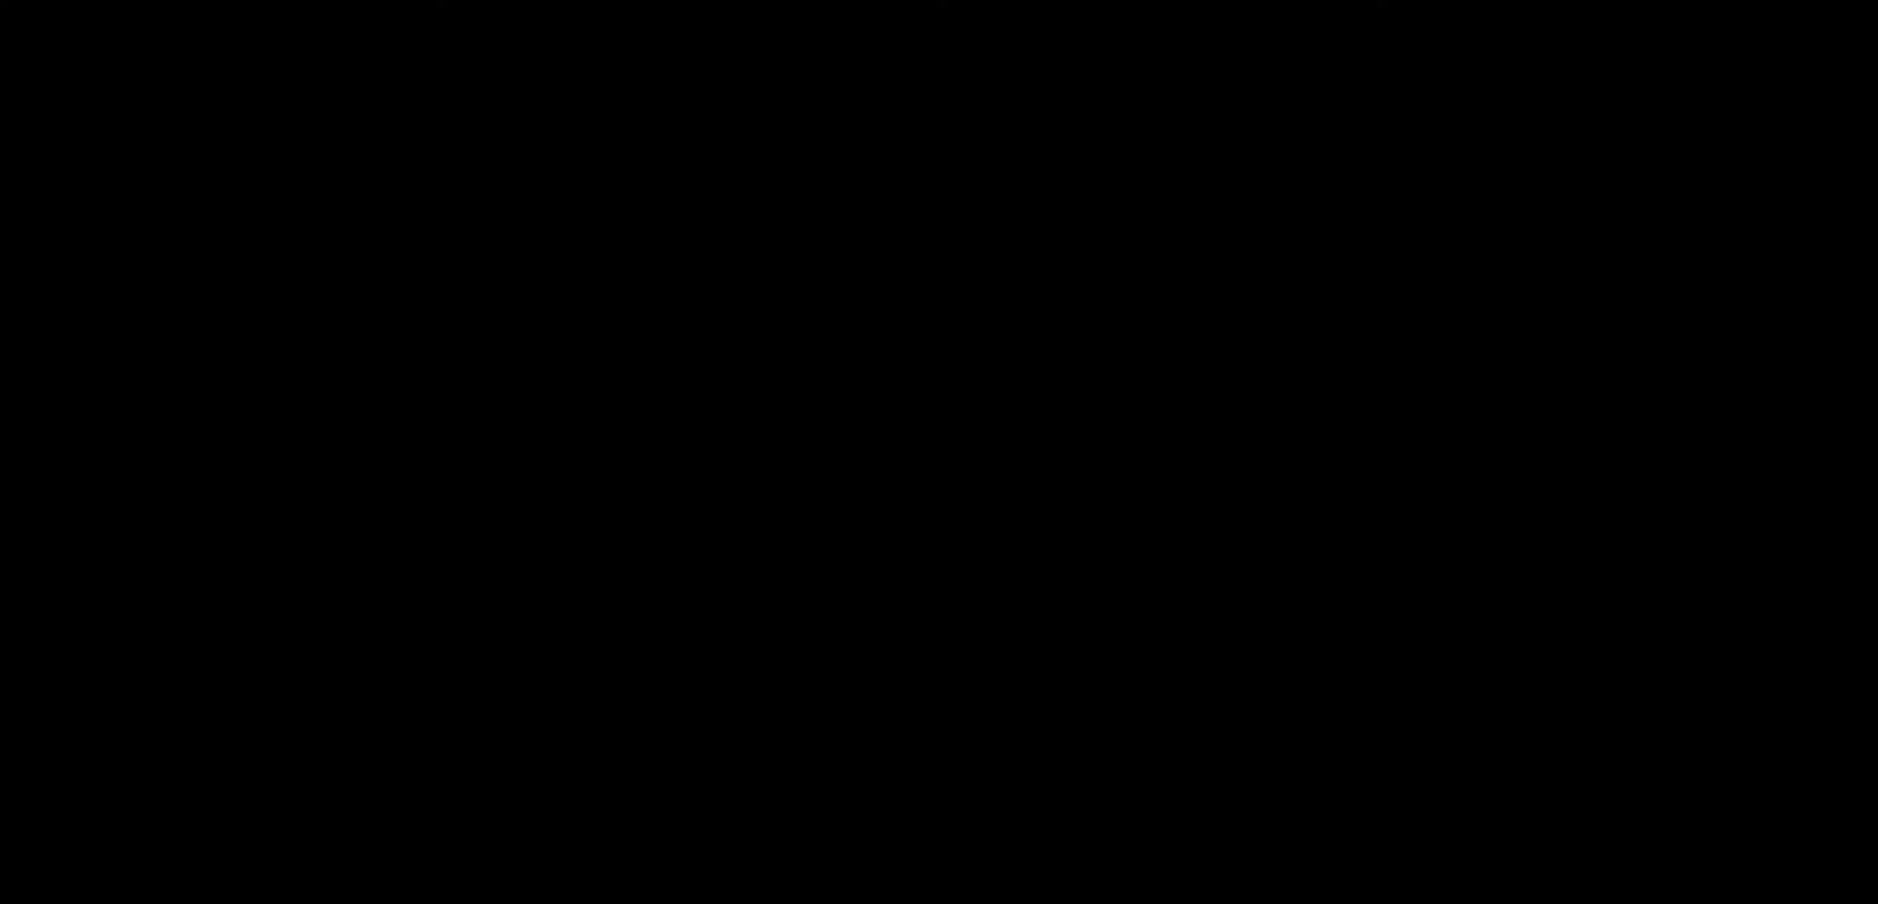
pyautogui.click(338, 412)
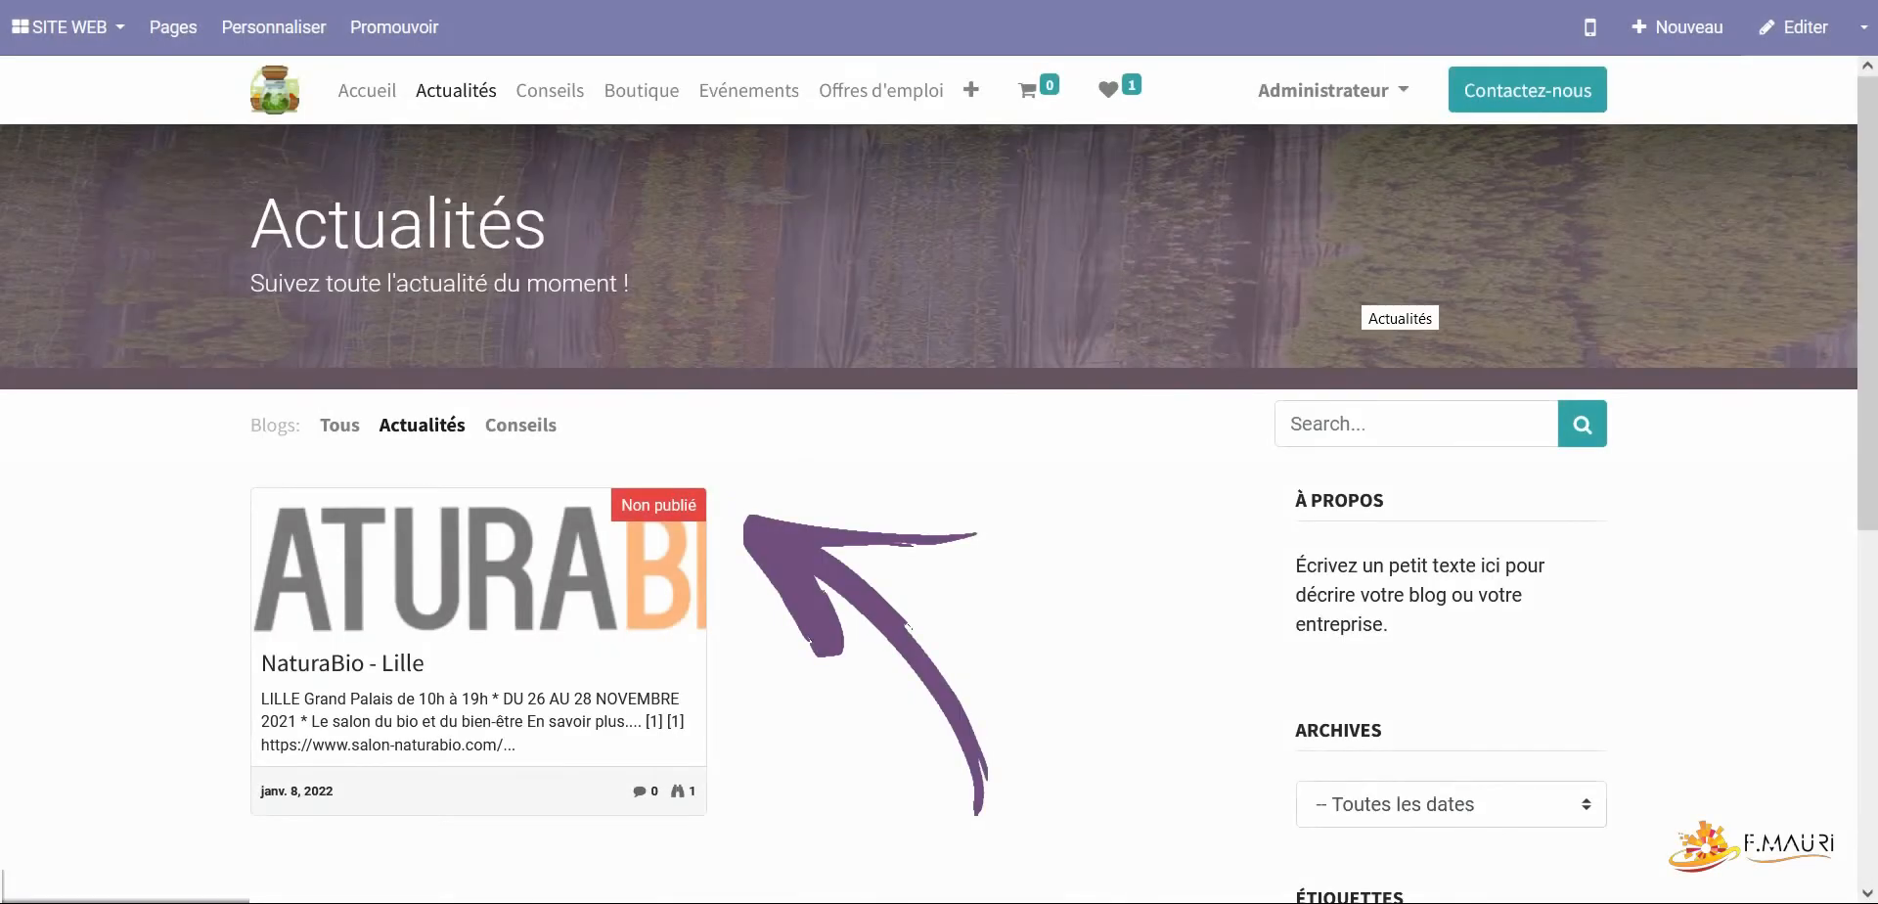
pyautogui.click(602, 606)
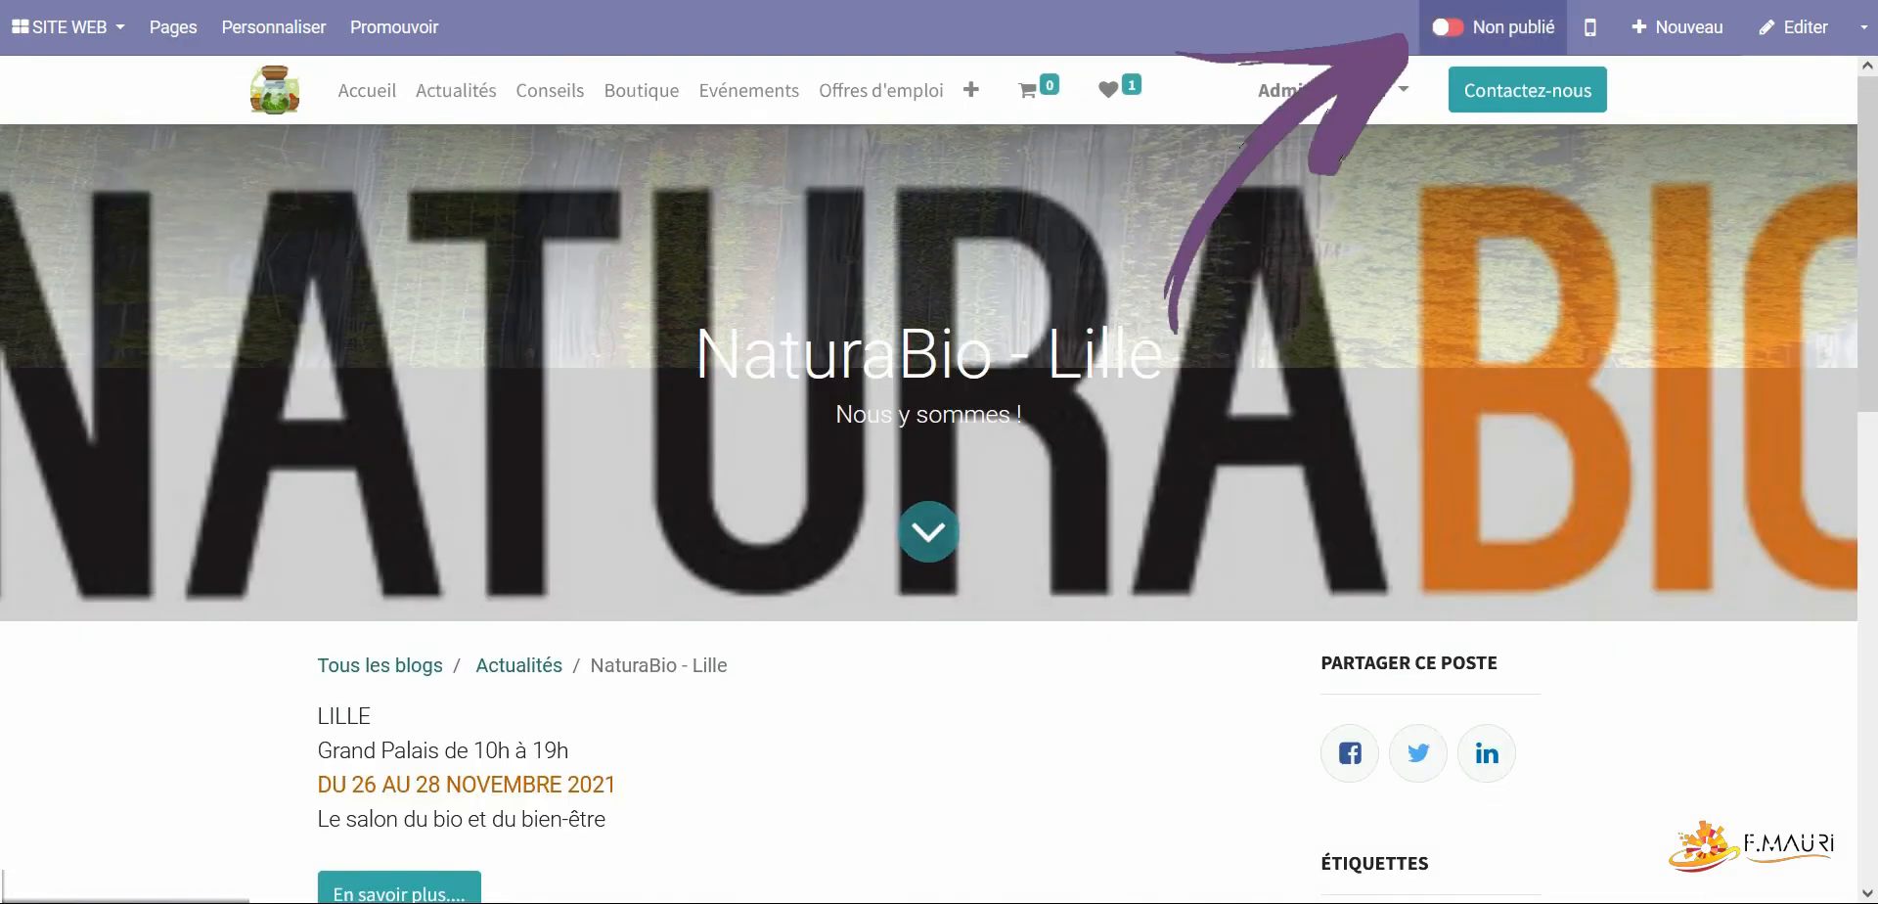
pyautogui.click(1448, 27)
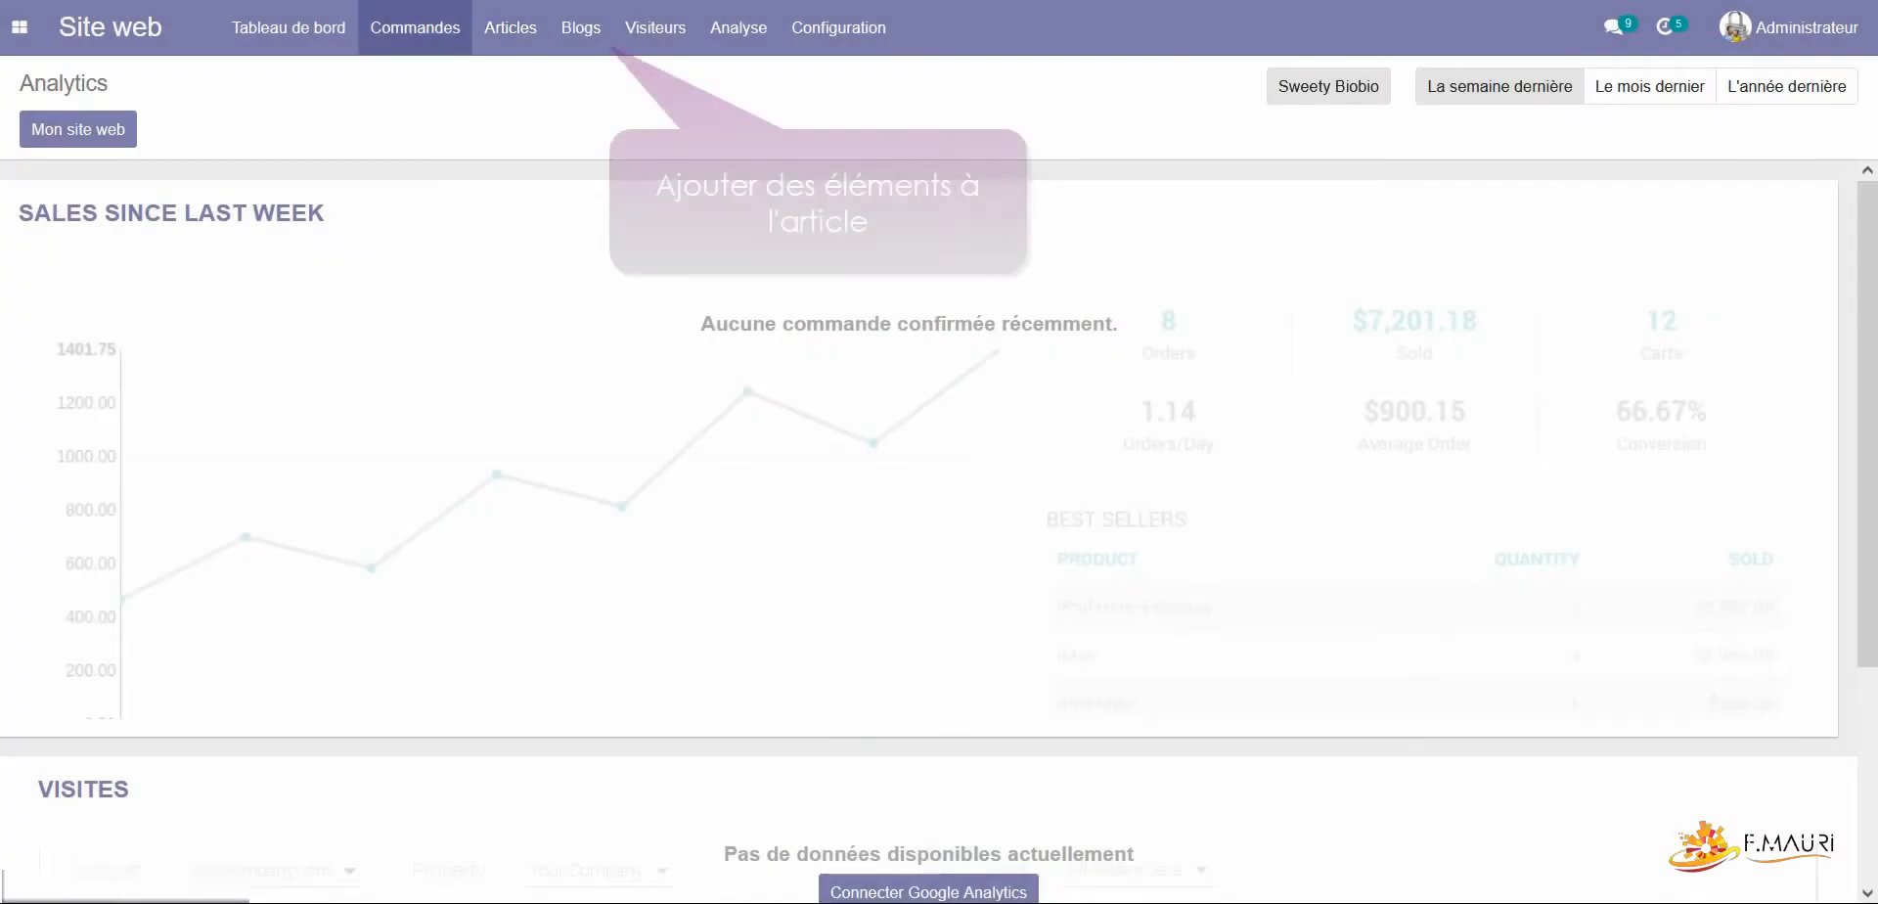
# Edit the "NaturaBio - Lille" record in the back-end blog articles and set its publication date to 01/10/2021
pyautogui.click(585, 29)
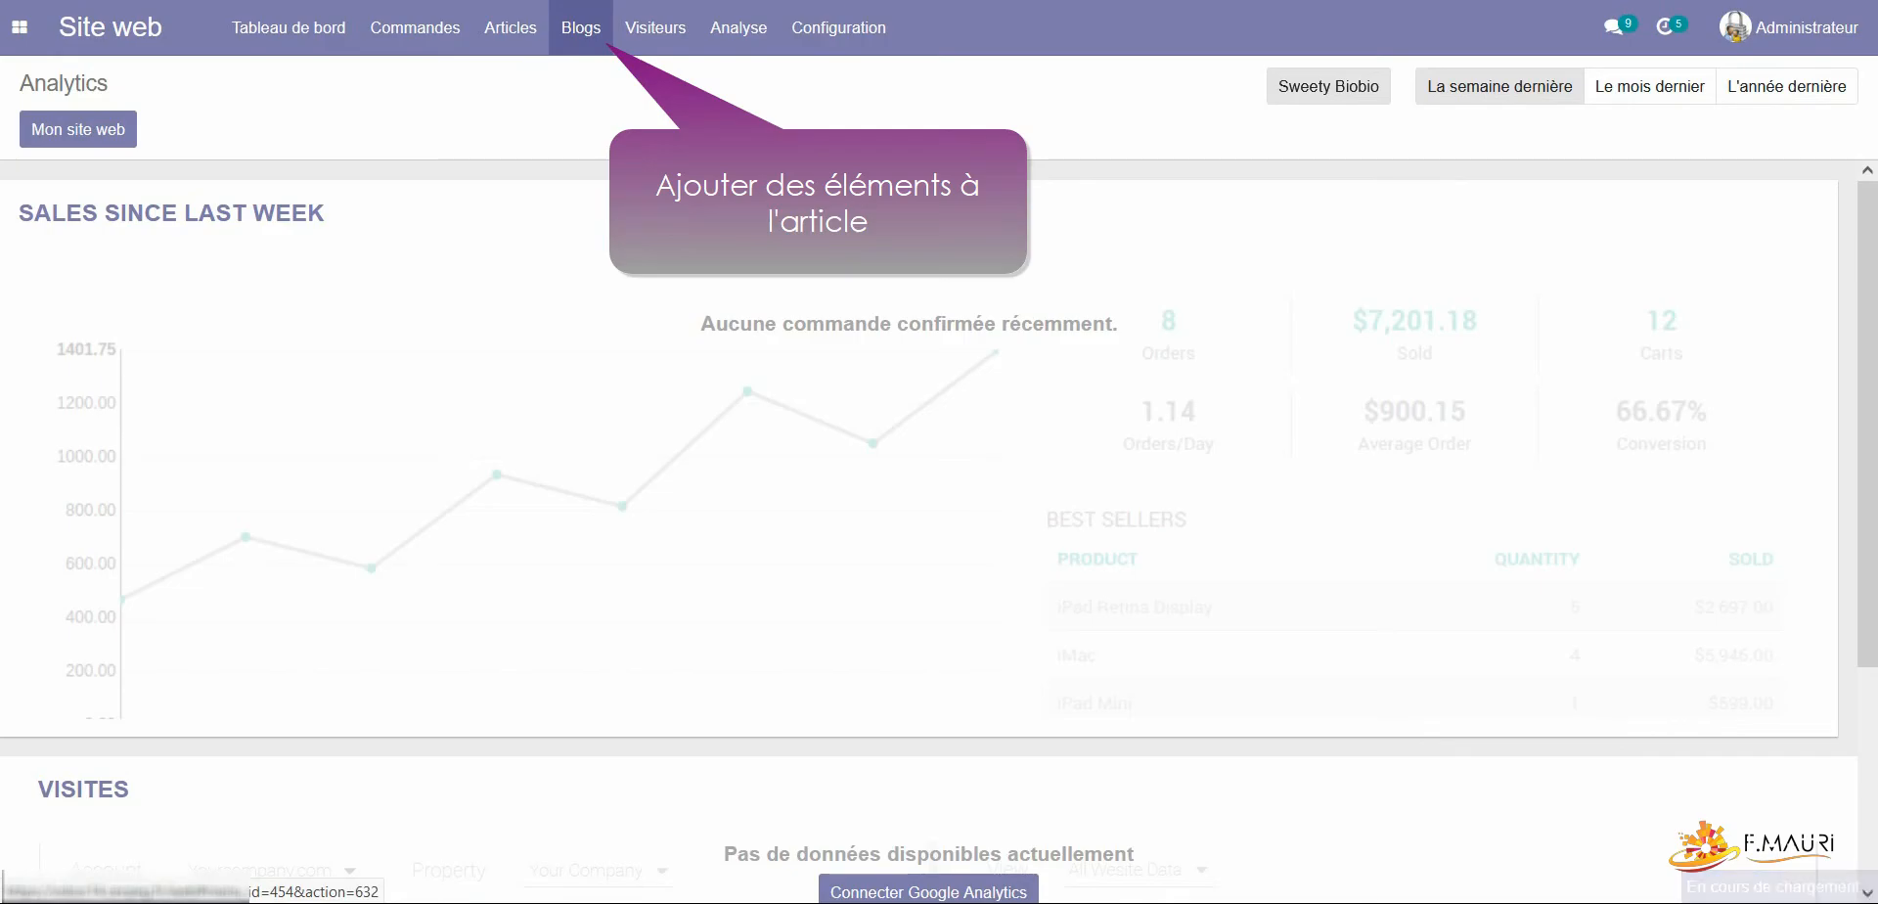
pyautogui.click(148, 216)
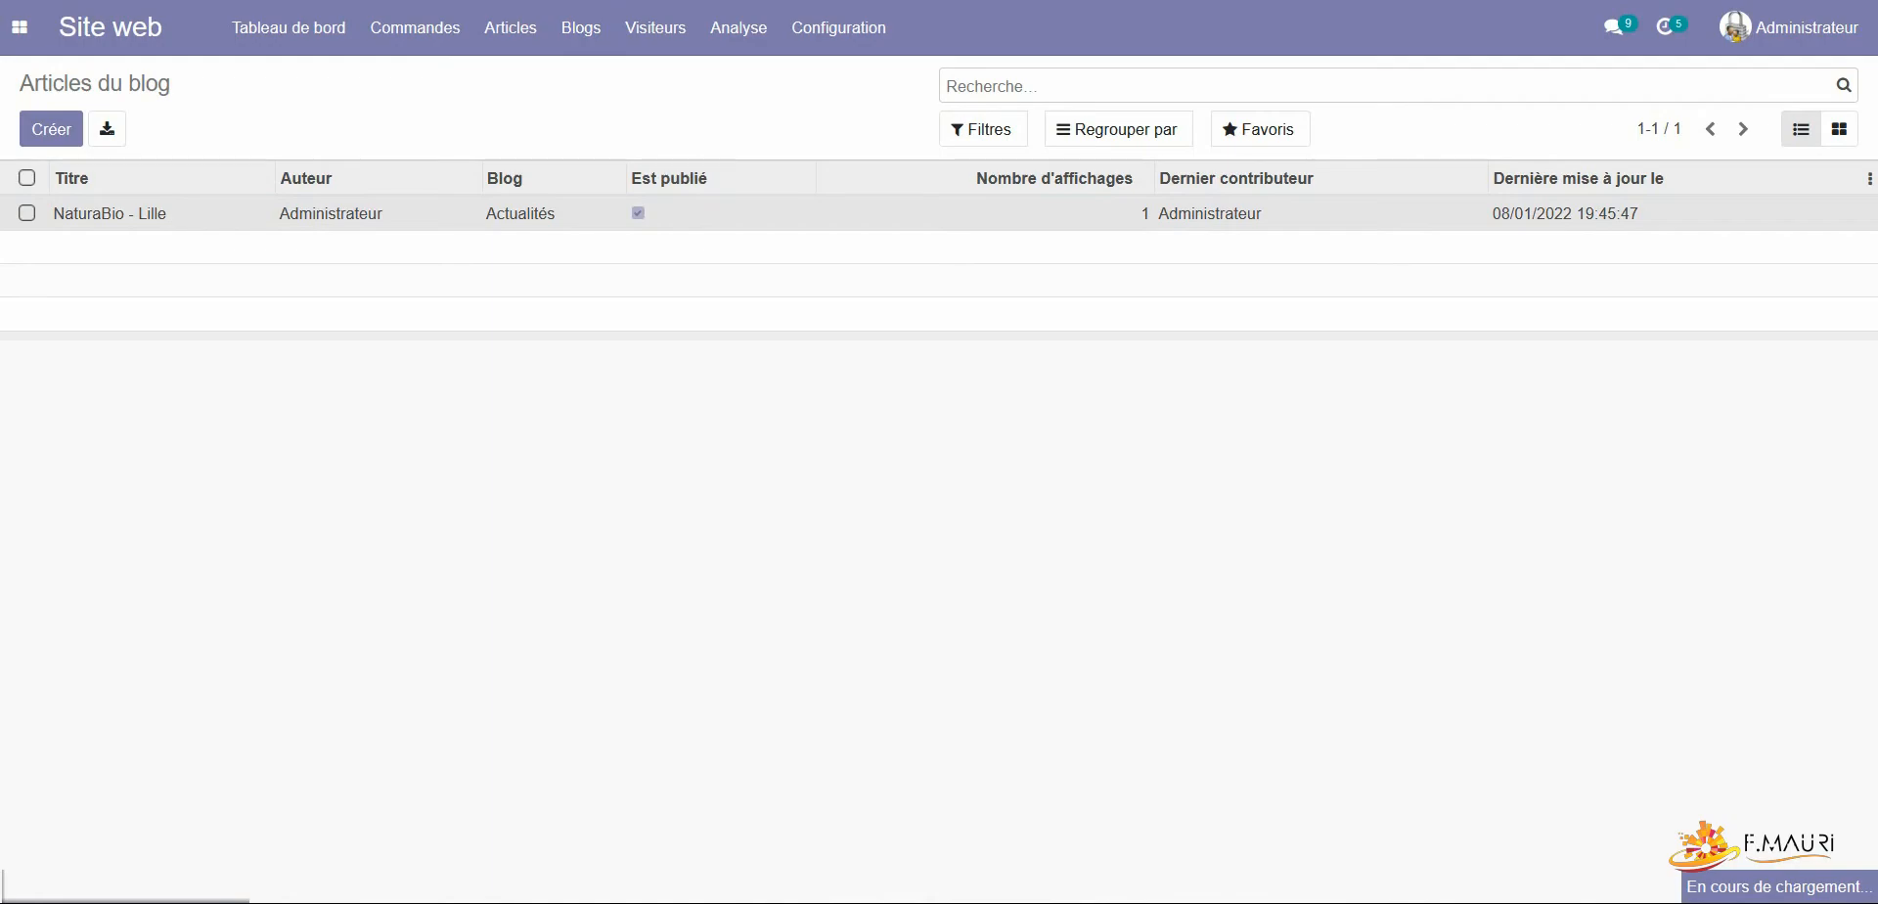
pyautogui.click(52, 129)
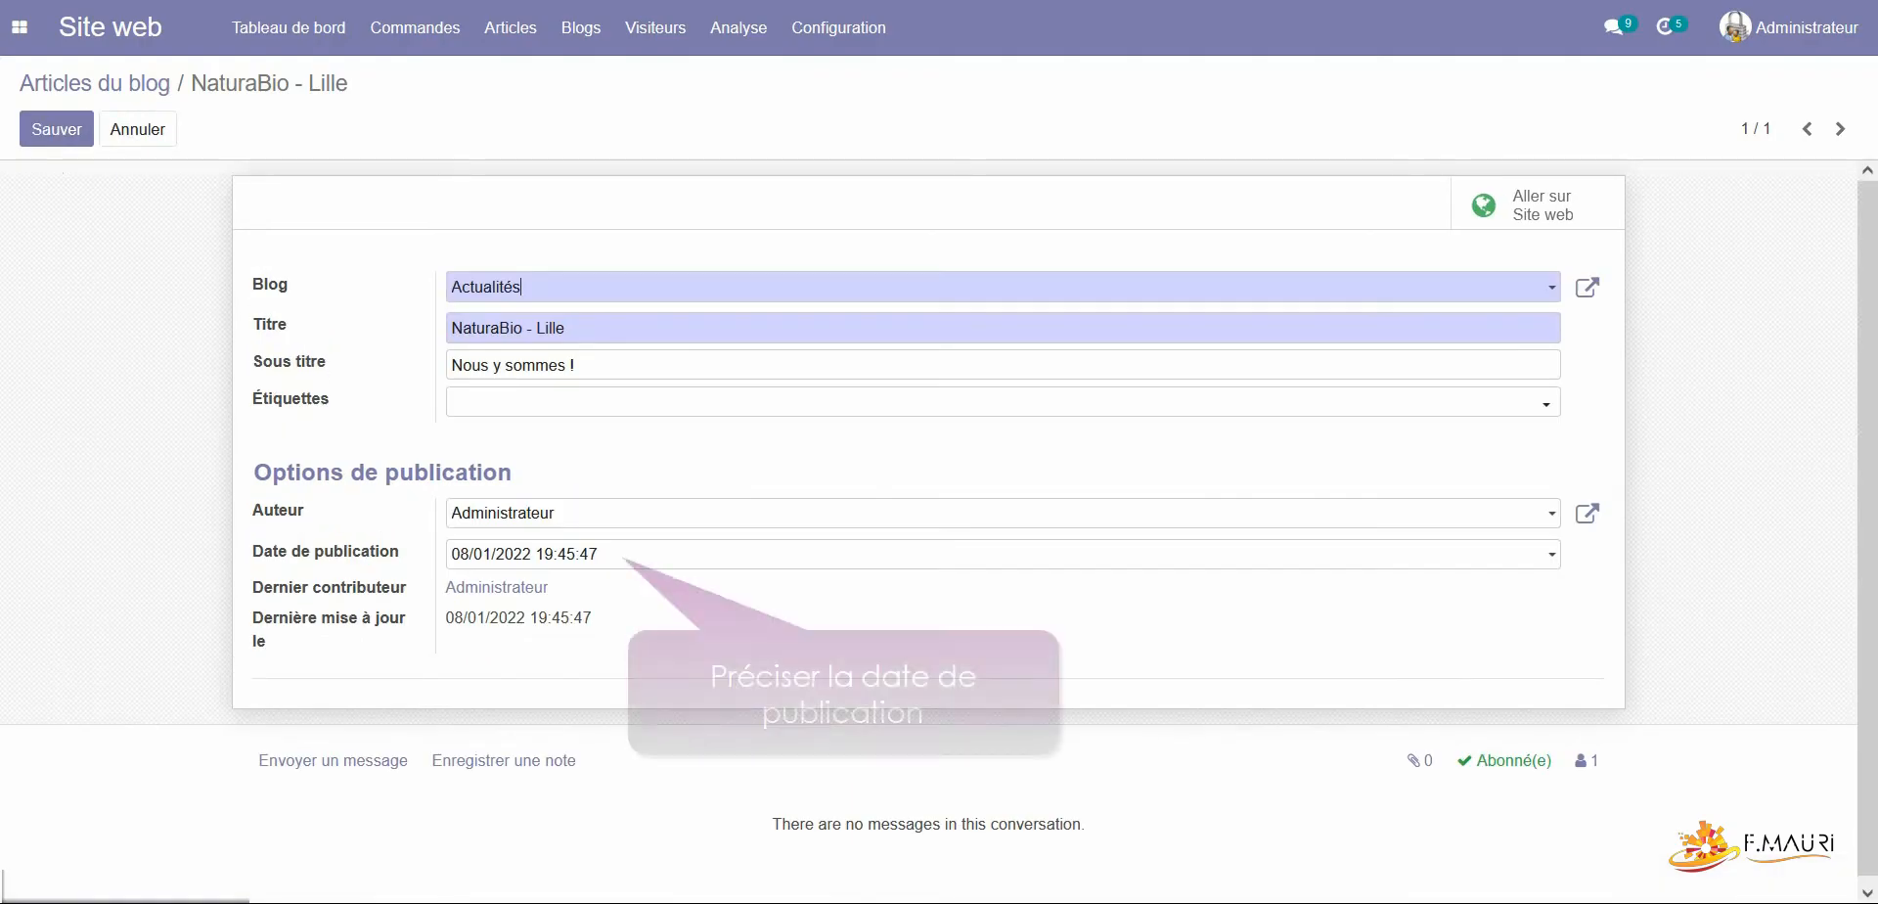
pyautogui.click(548, 554)
pyautogui.click(483, 232)
pyautogui.click(648, 302)
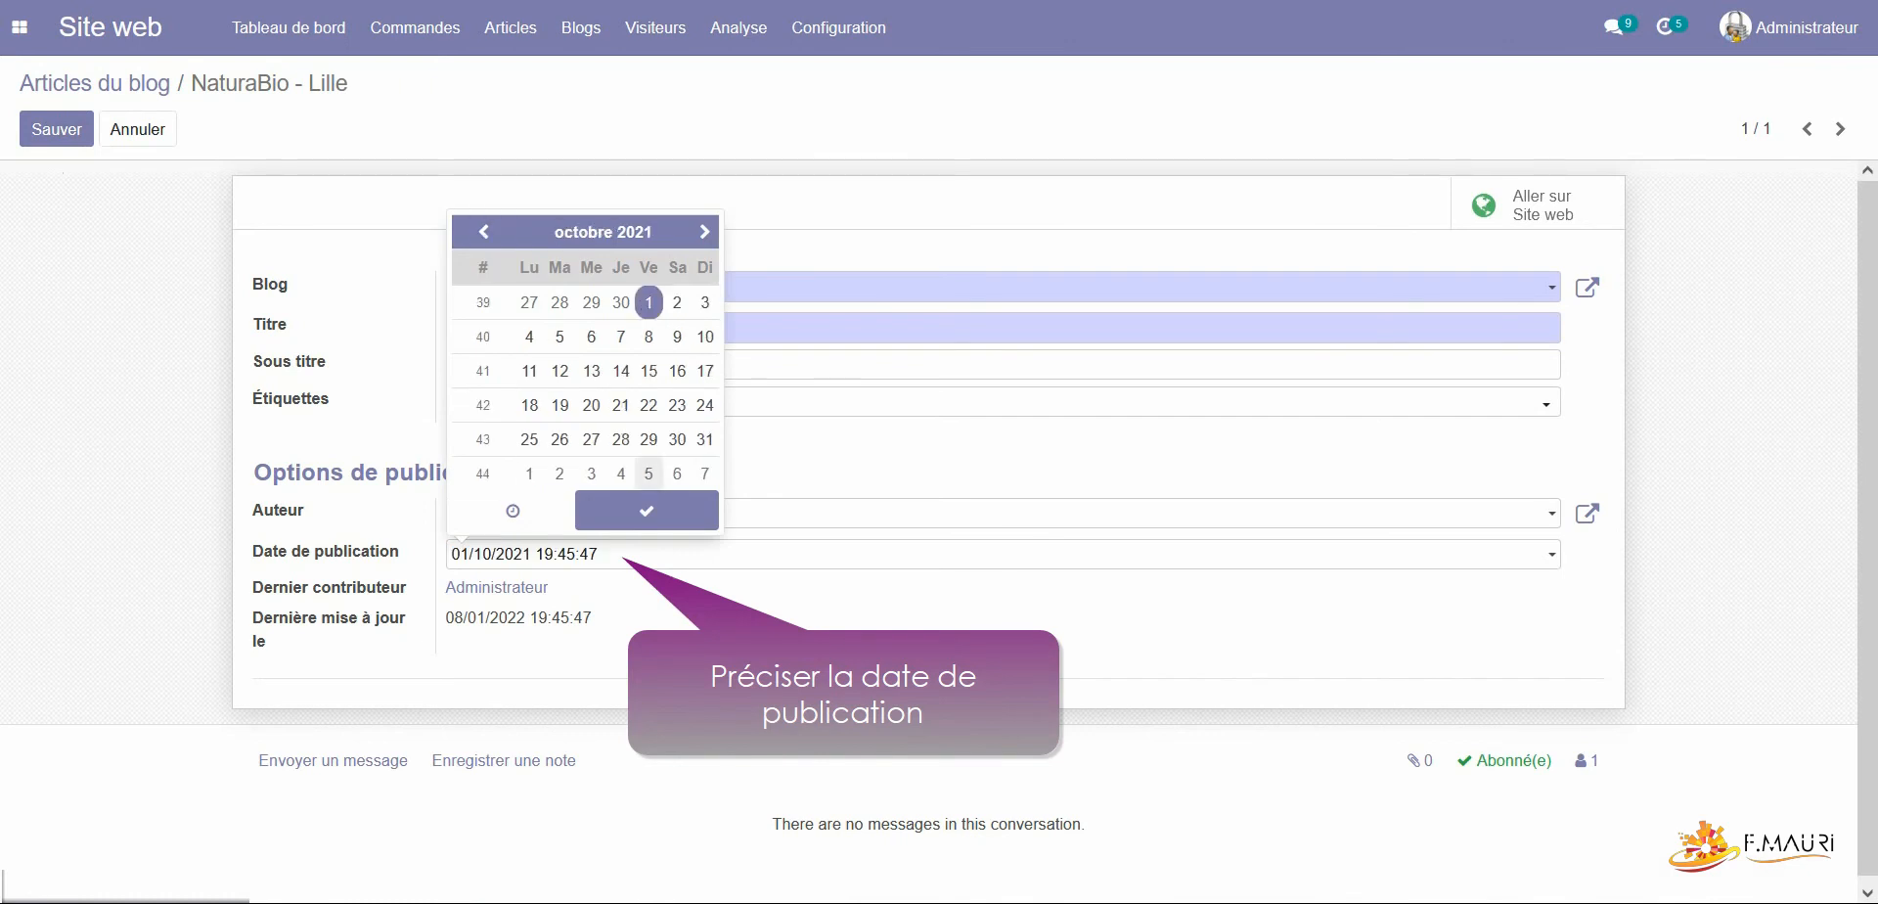
pyautogui.click(647, 511)
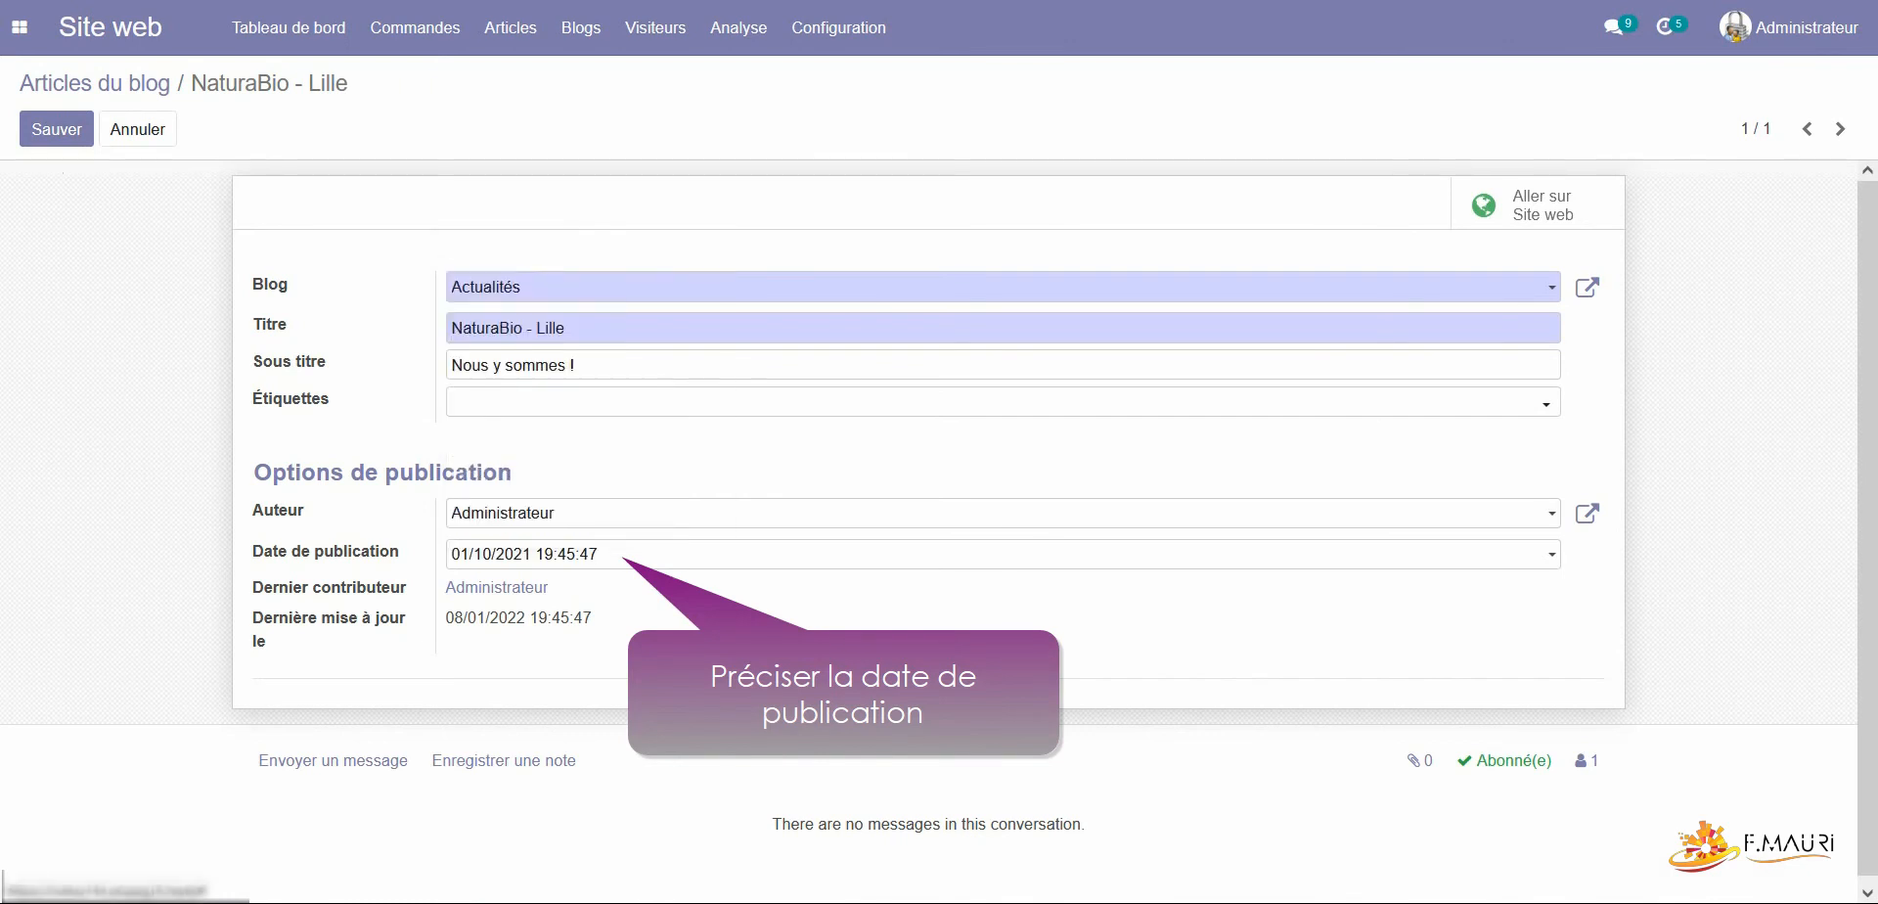
# Add the tags "Salon du bio" and "Foire au bio" to the article and save it
pyautogui.click(587, 402)
pyautogui.write('Salon du bio')
pyautogui.press('Return')
pyautogui.write('Foire au bio')
pyautogui.press('Return')
pyautogui.click(57, 128)
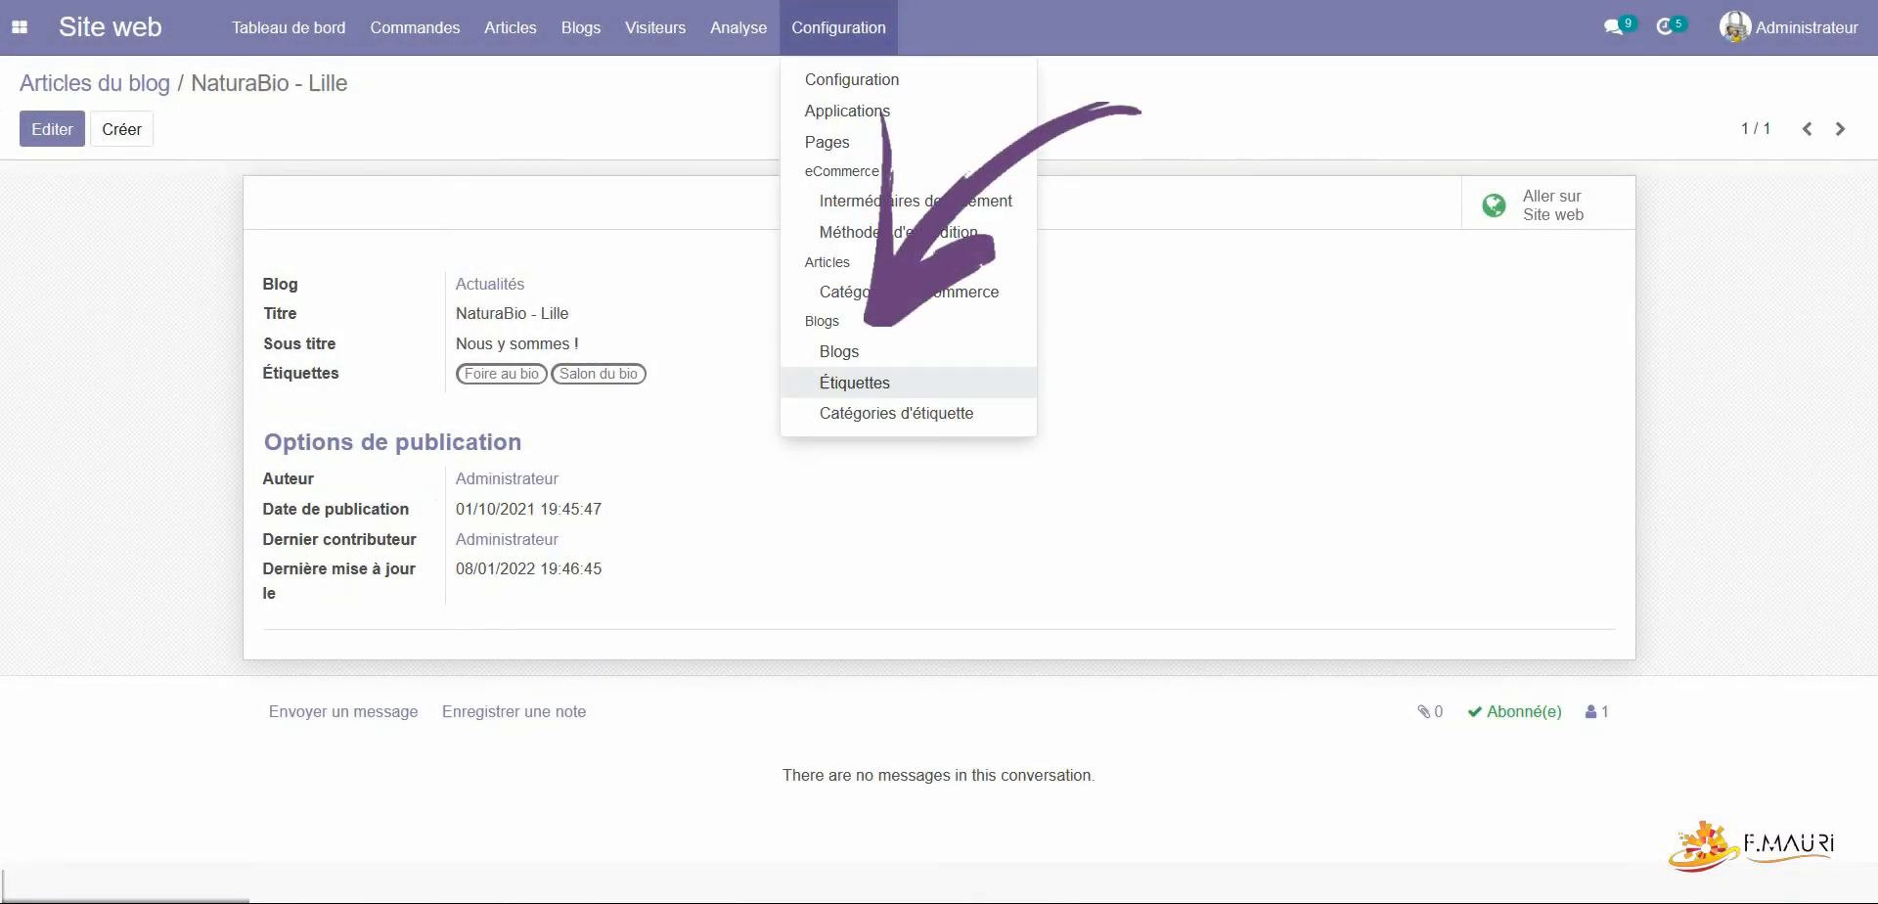
# Review the list of blog tags and the list of tag categories in the website configuration
pyautogui.click(855, 382)
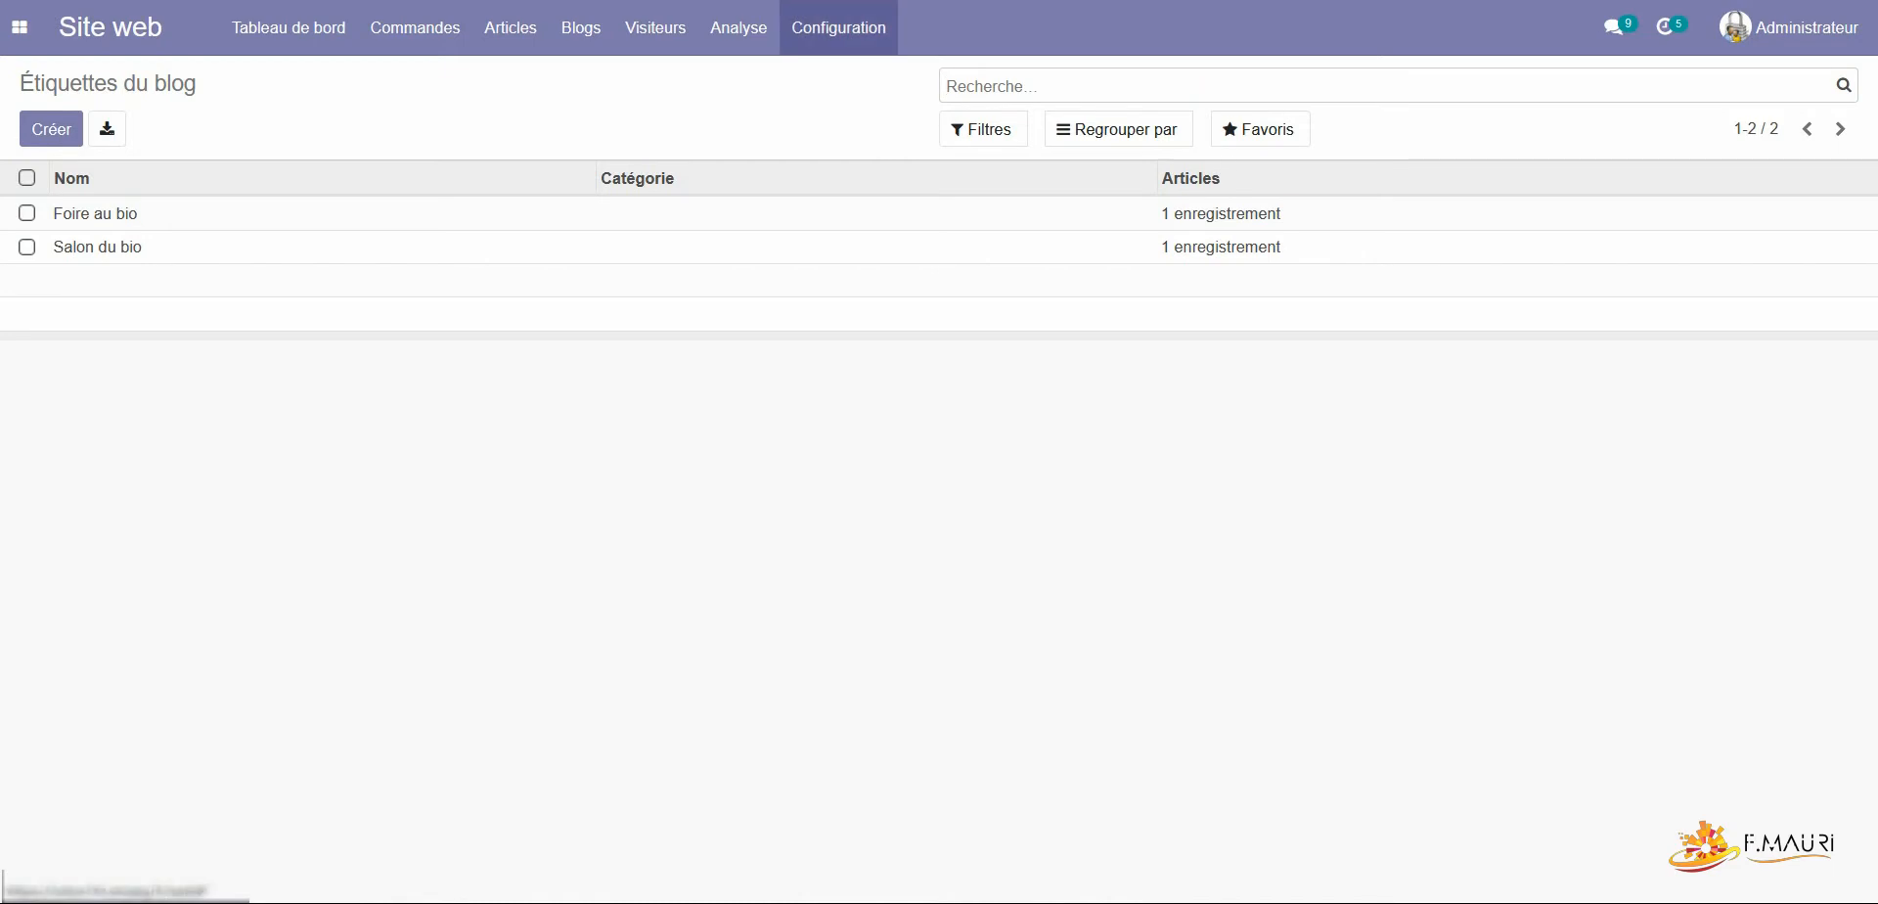
pyautogui.click(839, 27)
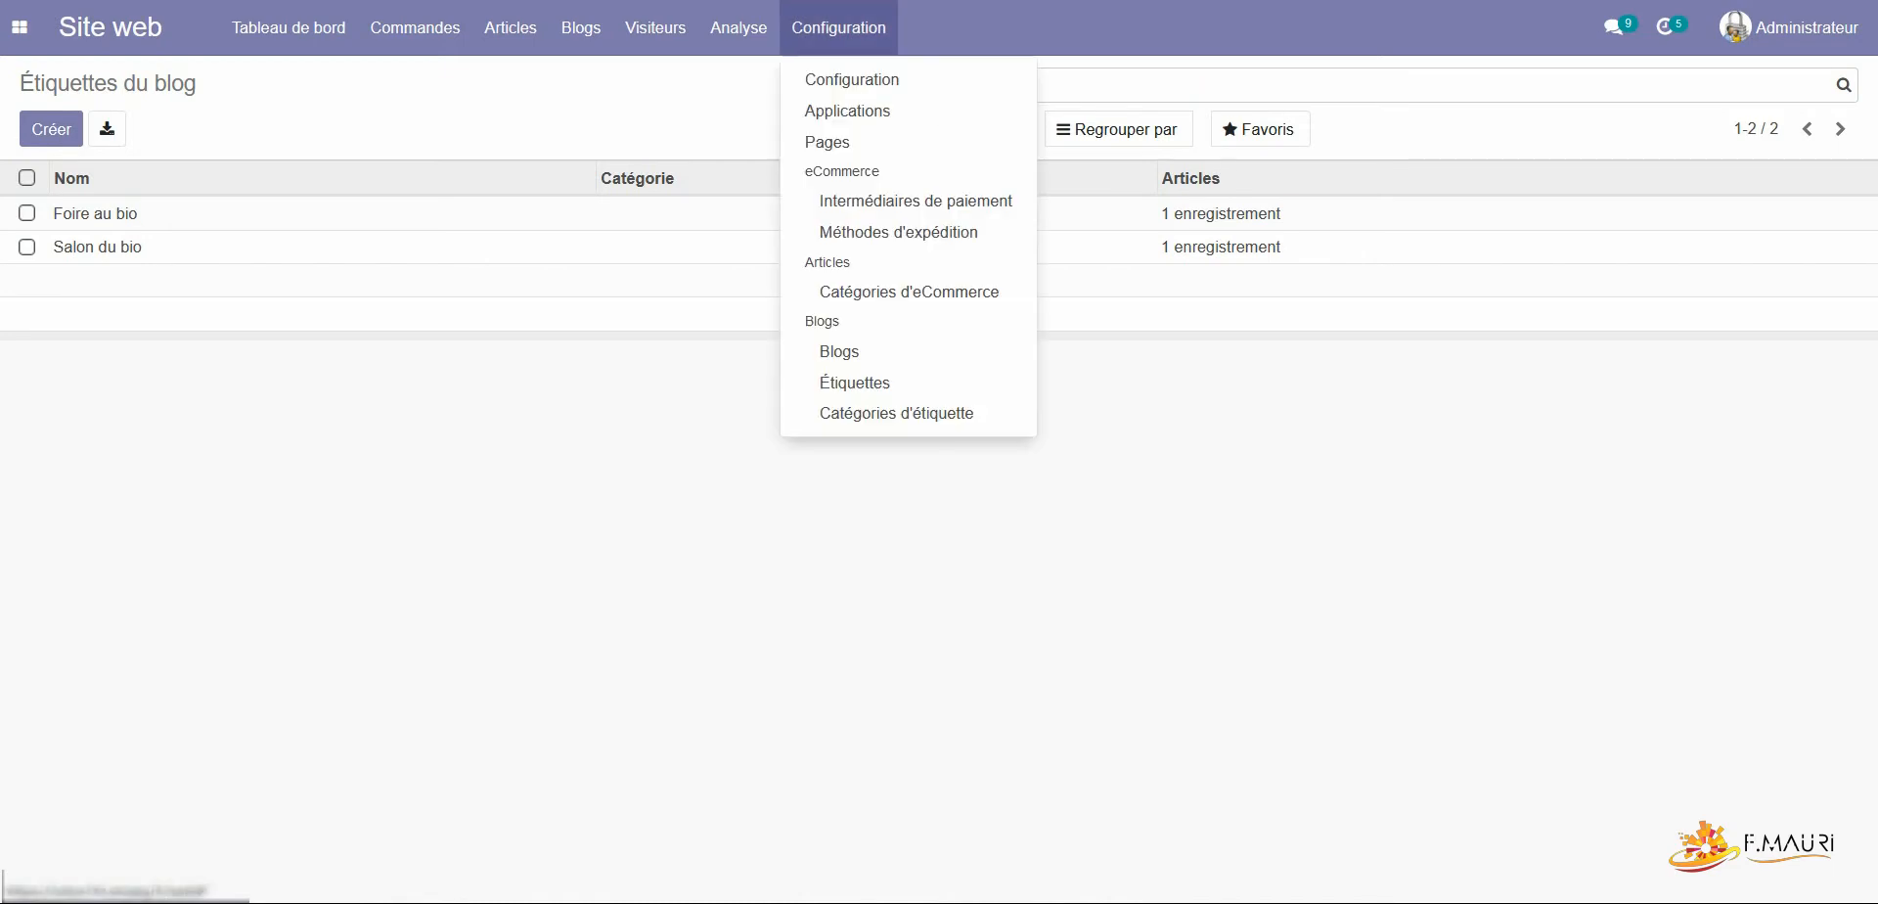
pyautogui.click(859, 413)
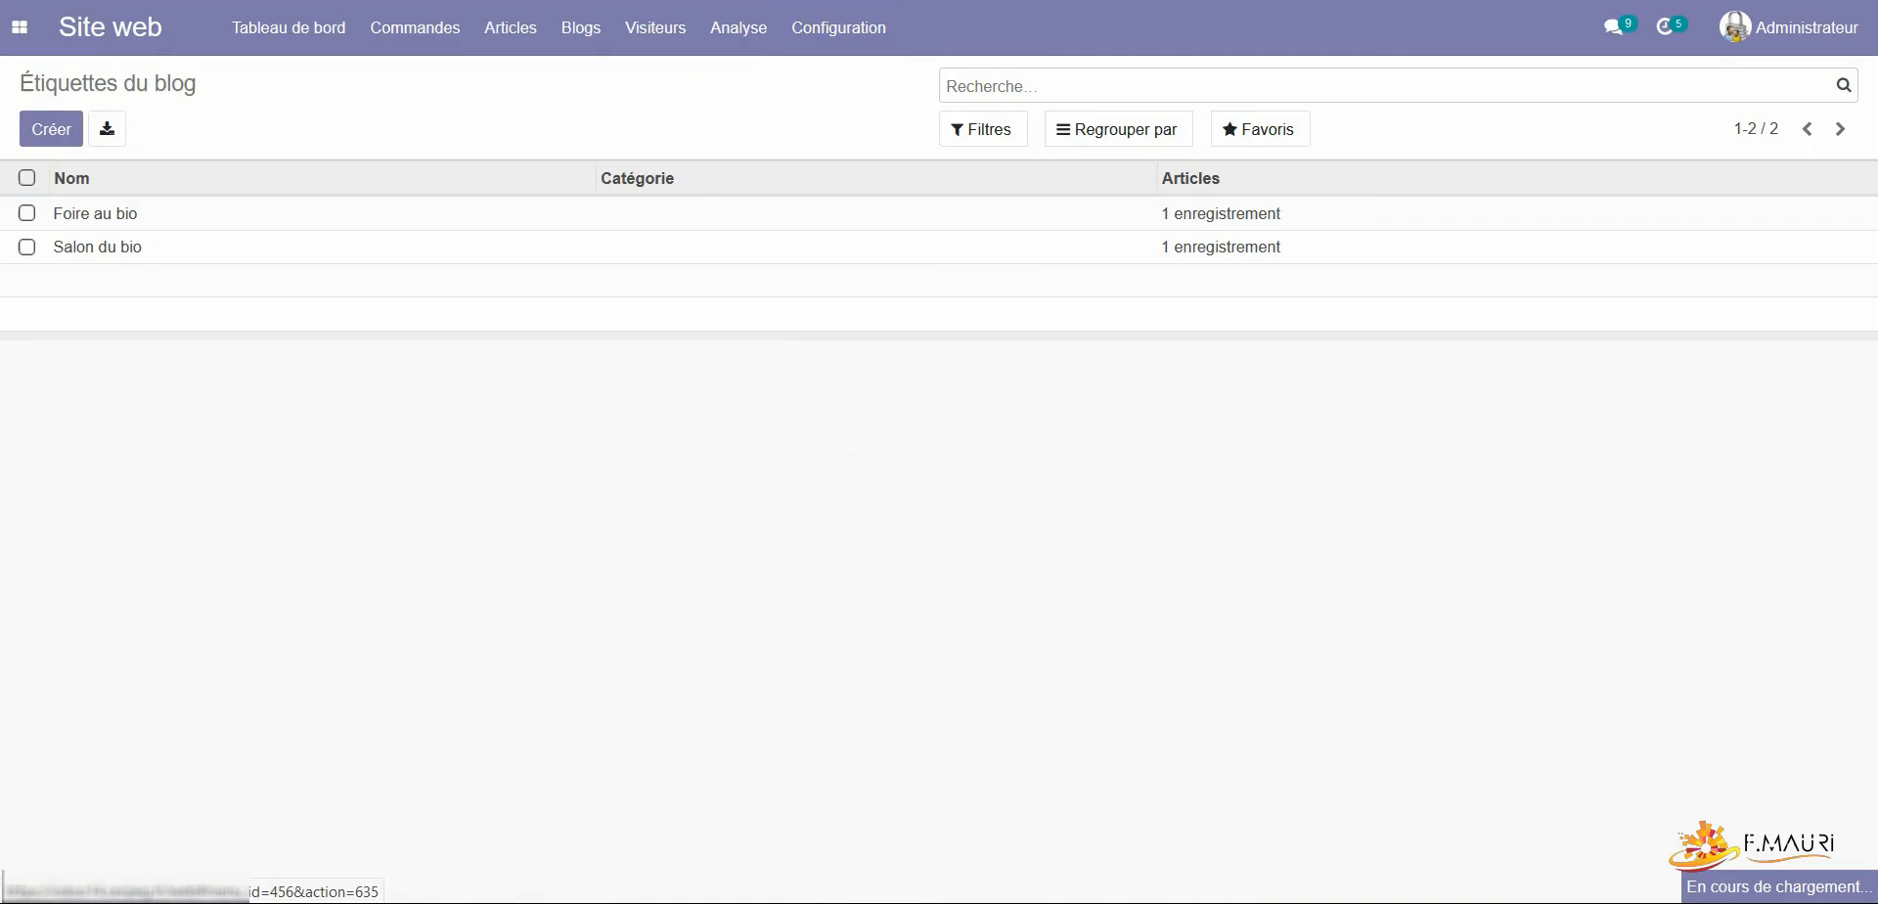
# Assign the category "Salon" to the blog tag "Foire au bio" and save the tag
pyautogui.click(838, 28)
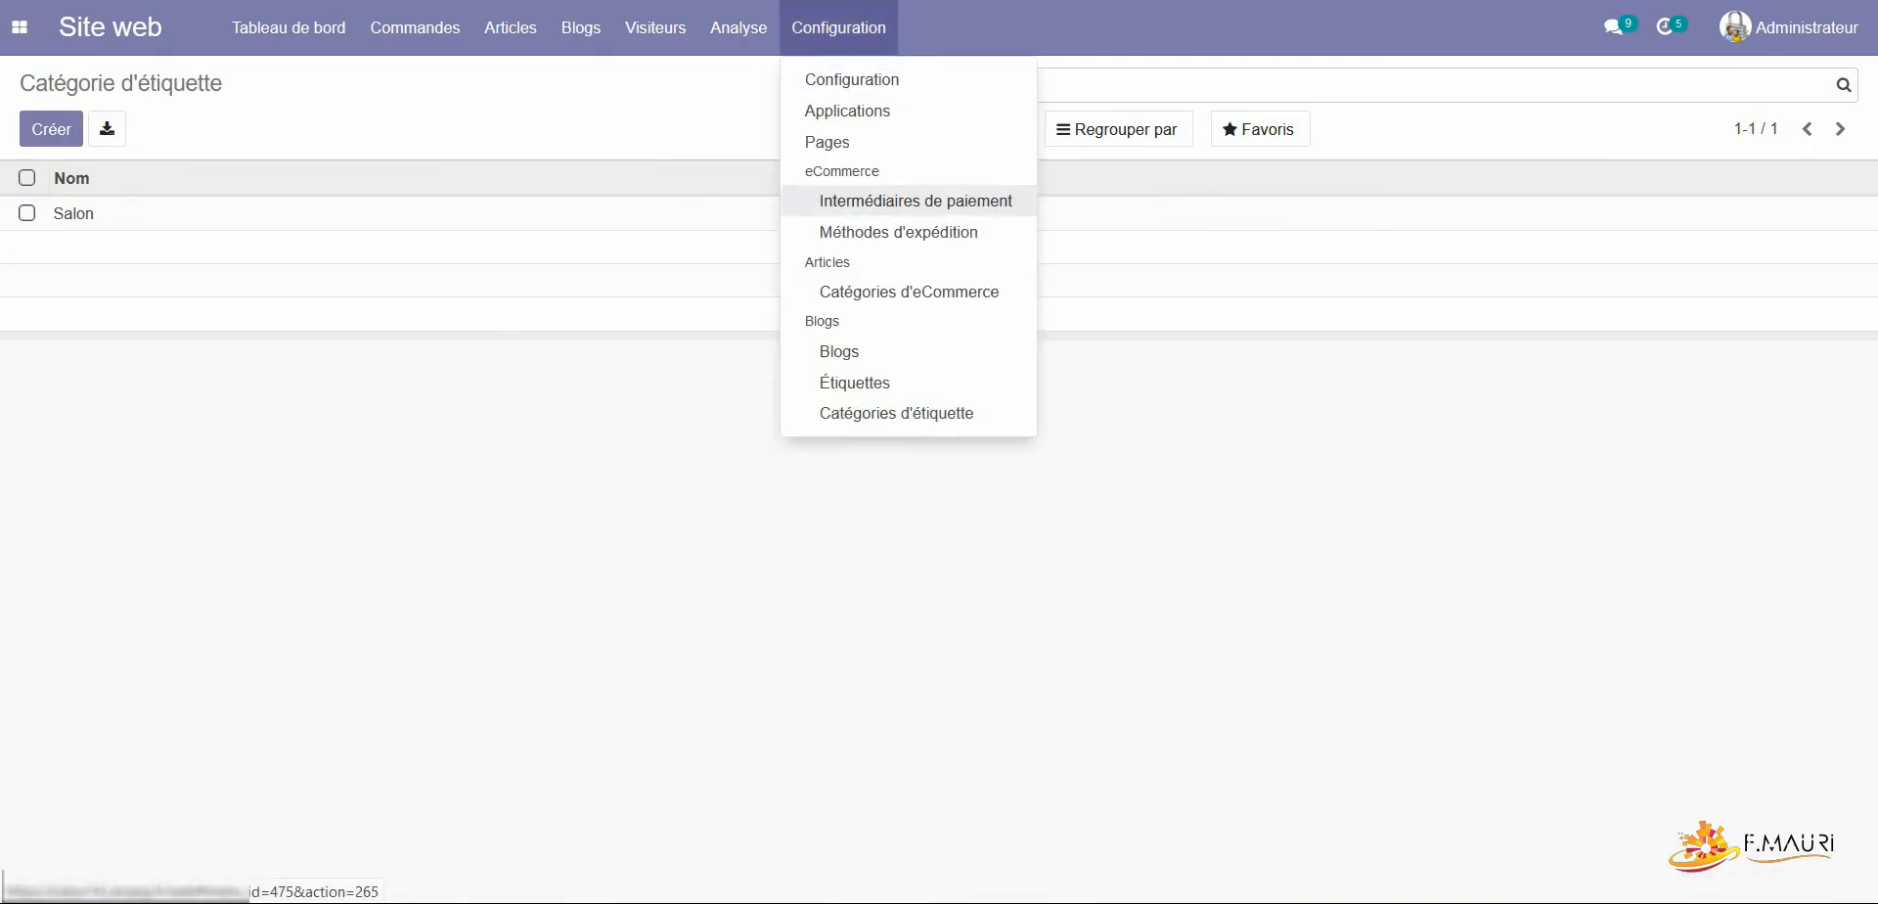
pyautogui.click(860, 382)
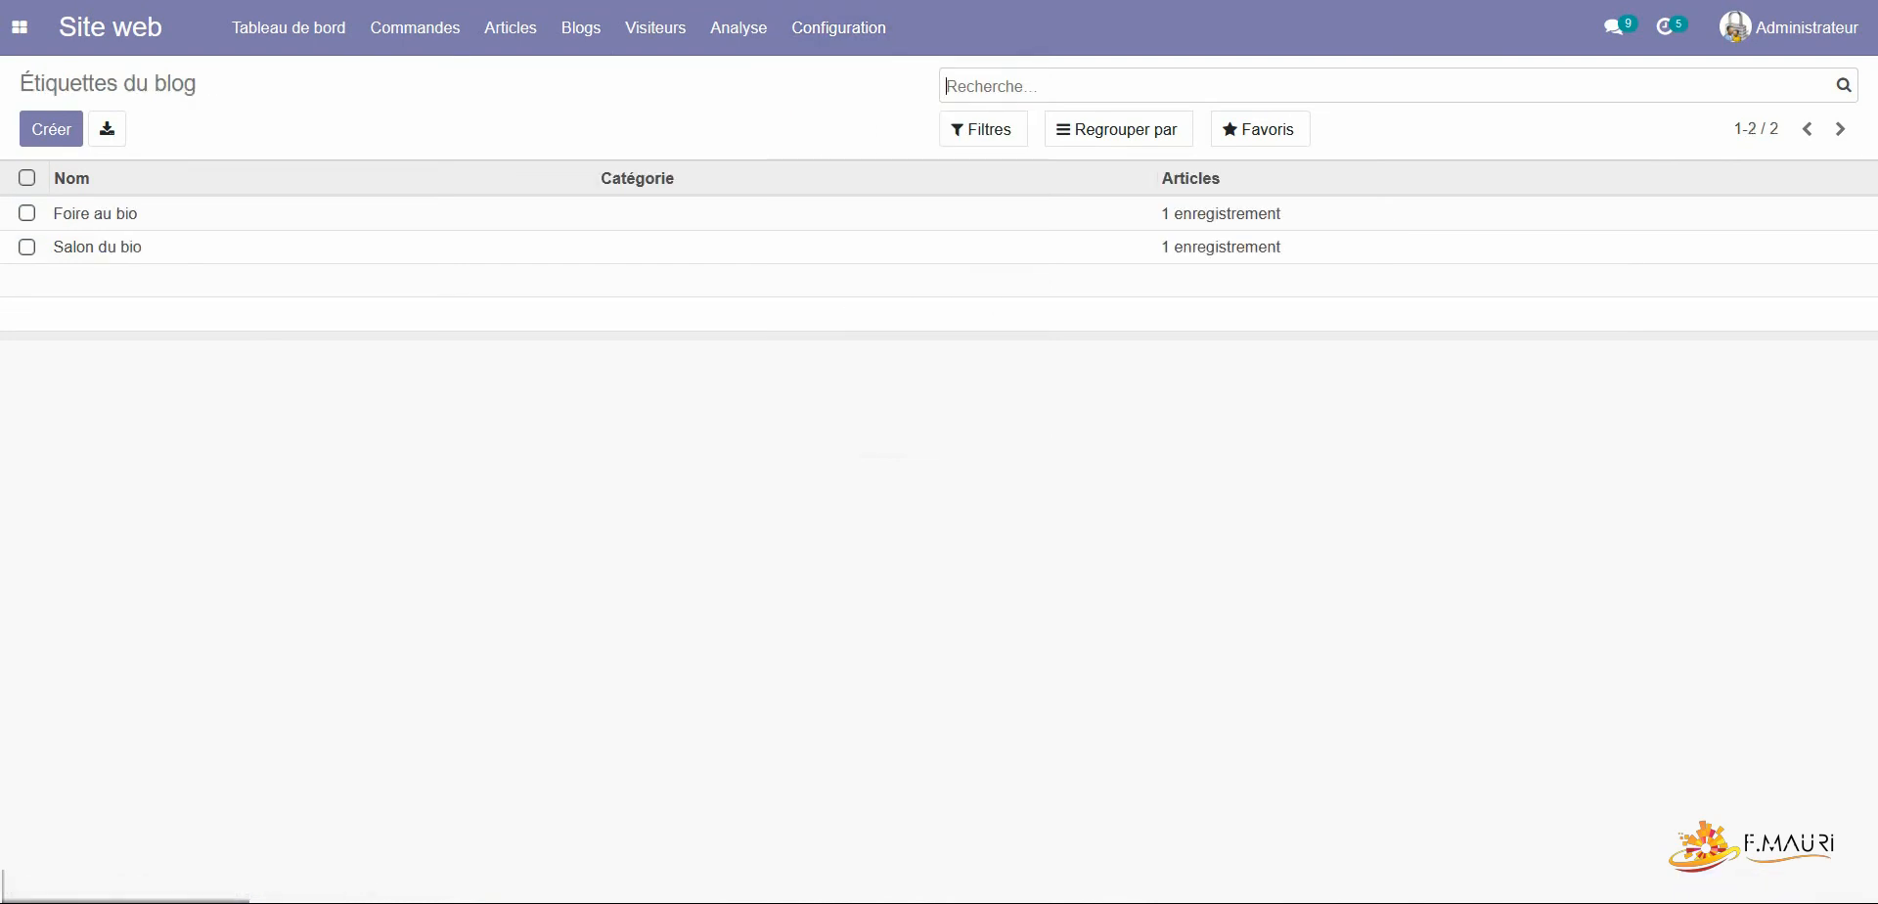
pyautogui.click(96, 213)
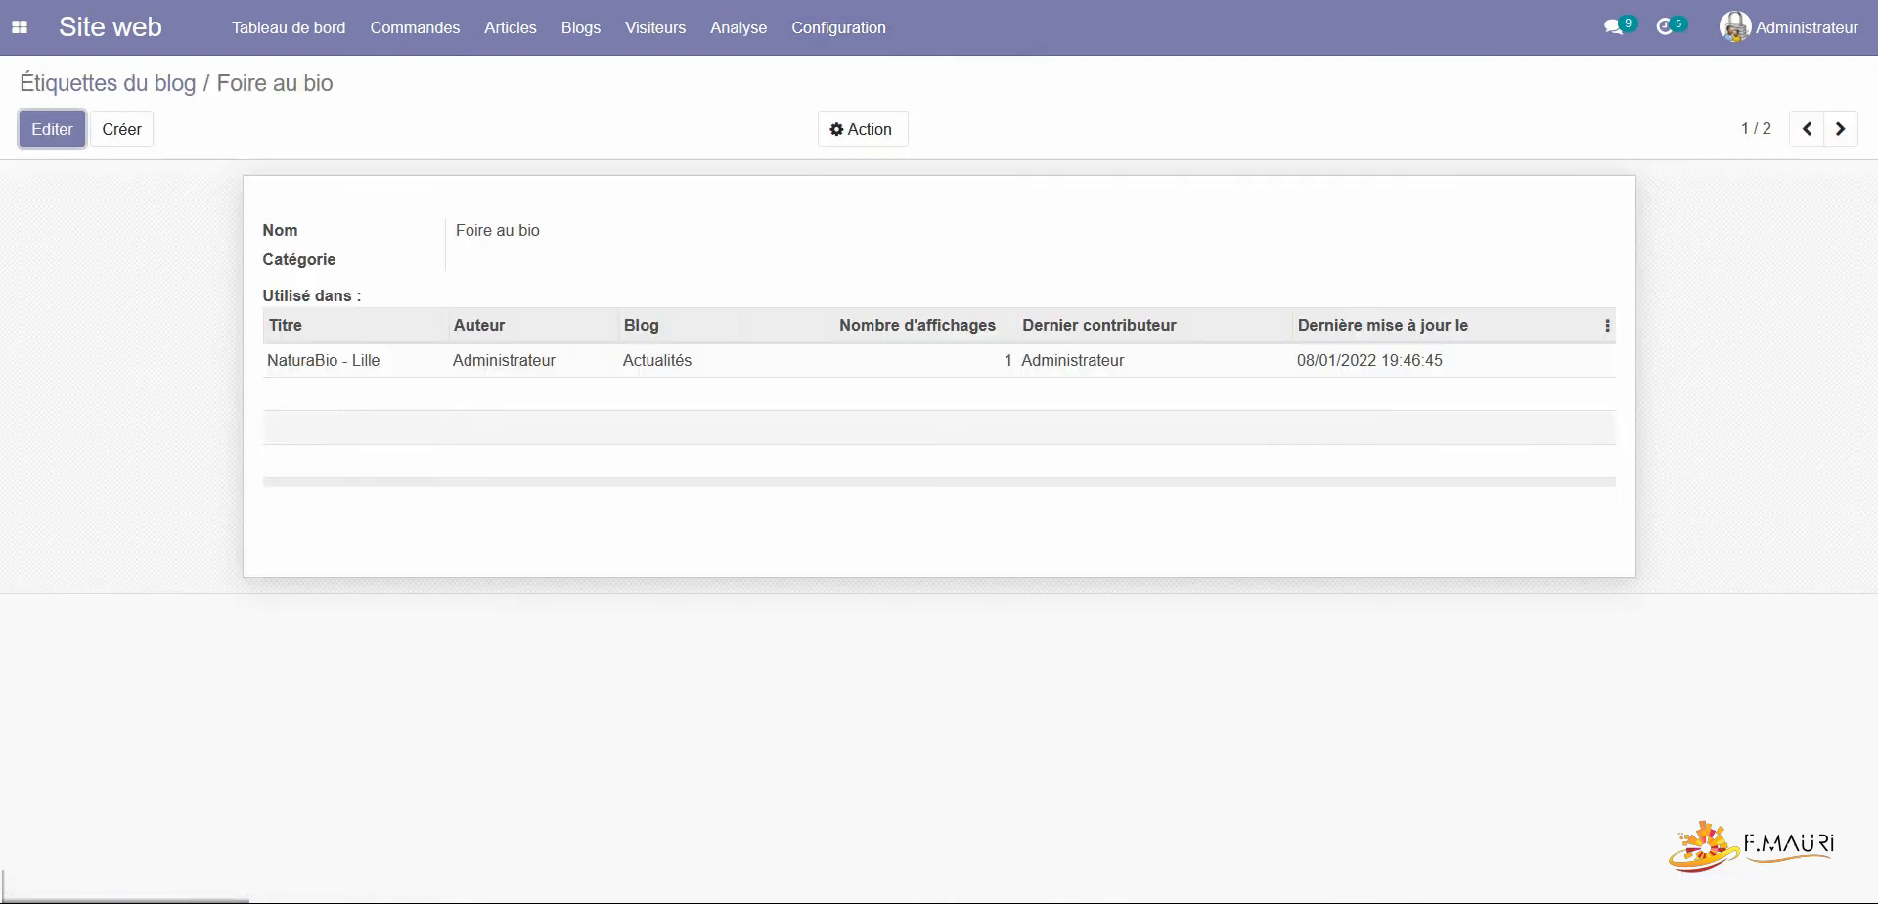
pyautogui.click(52, 129)
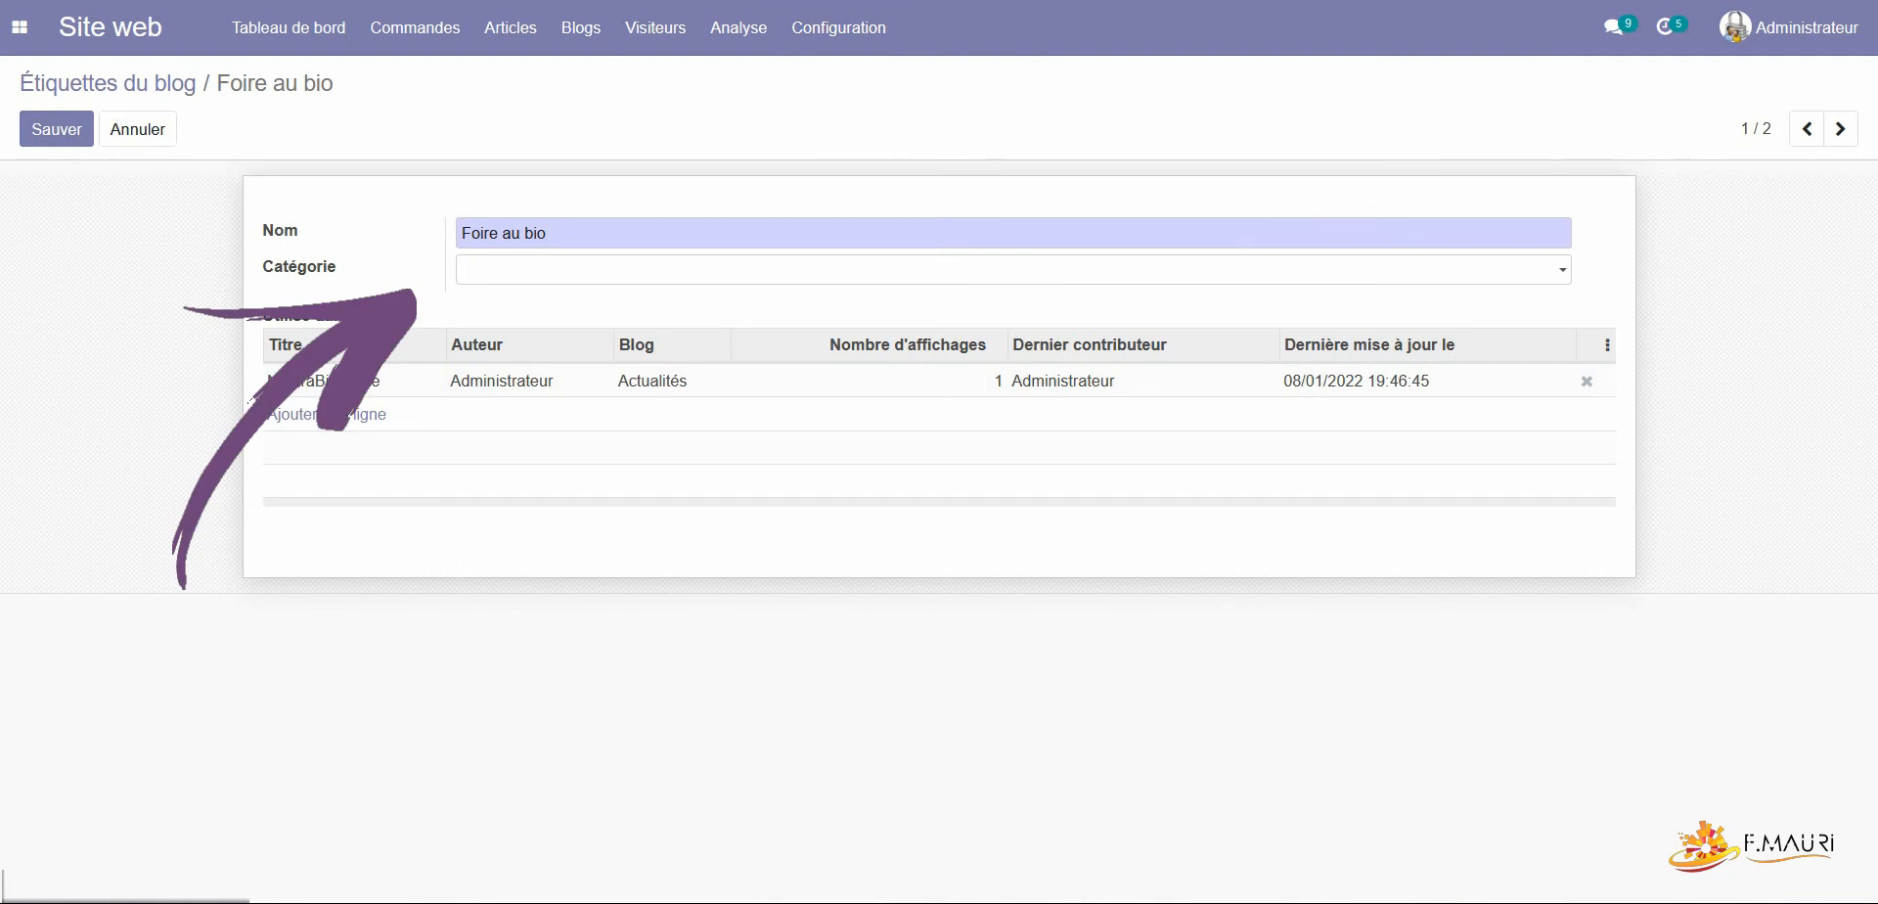
pyautogui.click(499, 307)
pyautogui.click(55, 128)
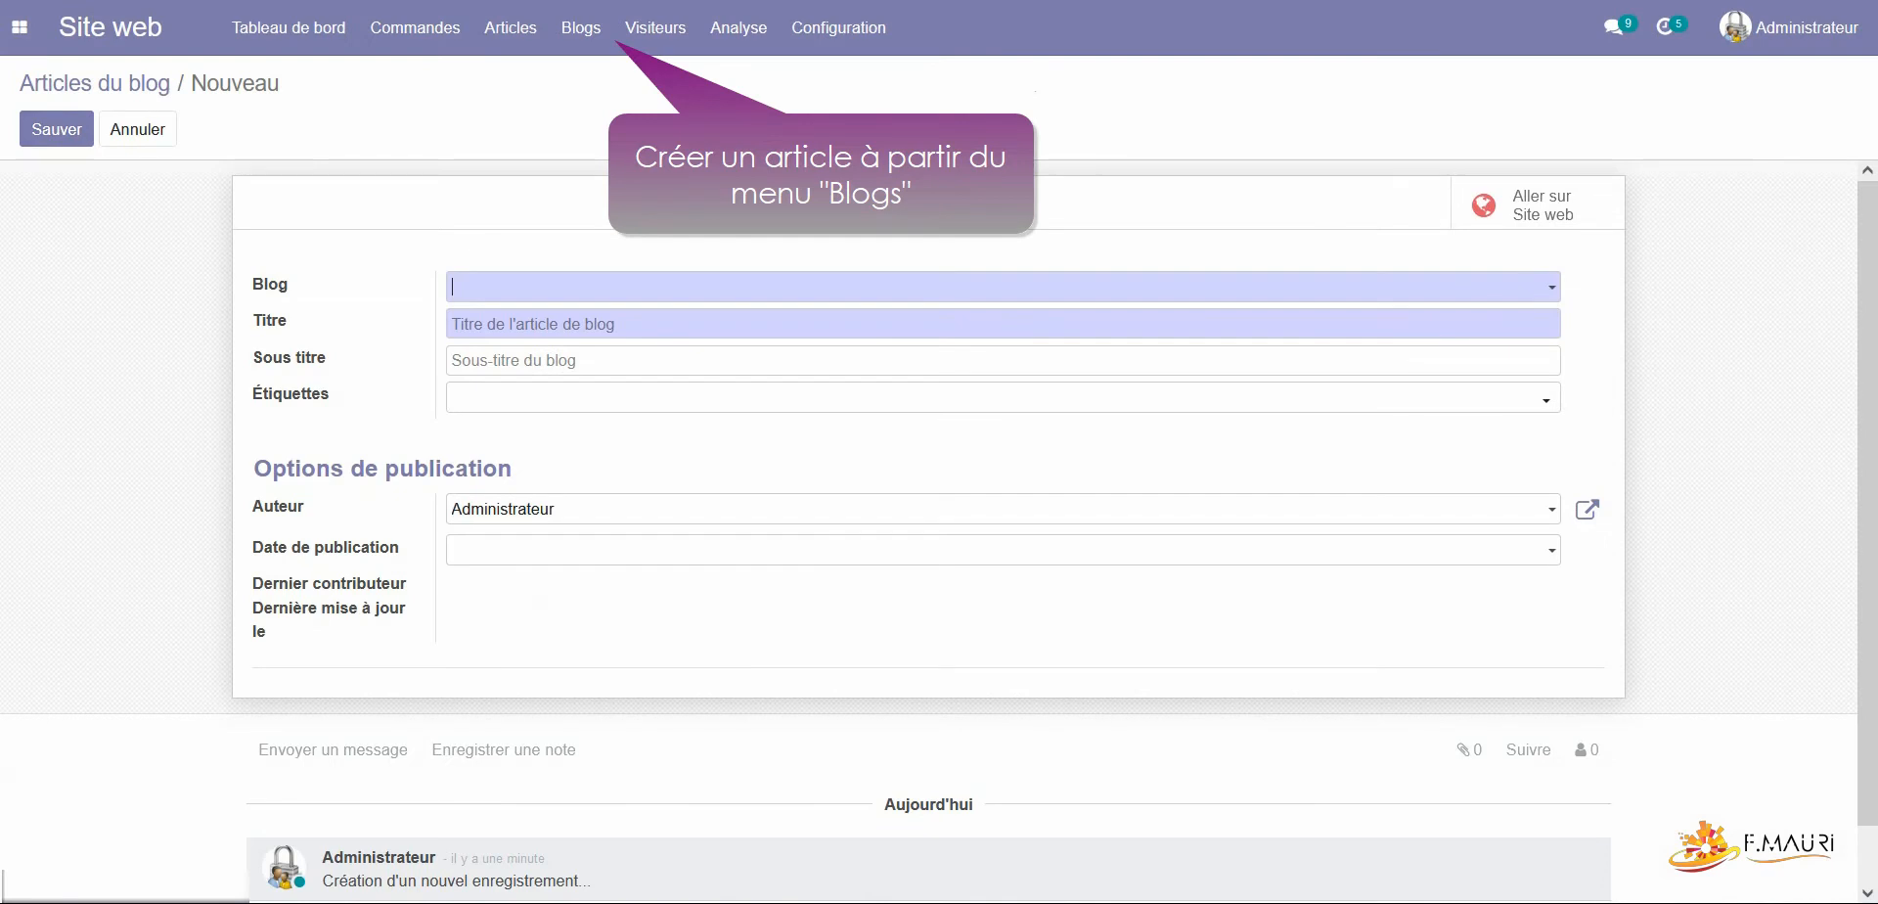
# Fill the new Conseils article with title "Fruits et légumes de janvier" and subtitle "Découvrons les vertus nutritionnelles des fruits et légumes pour ce premier mois de l'année !"
pyautogui.click(509, 286)
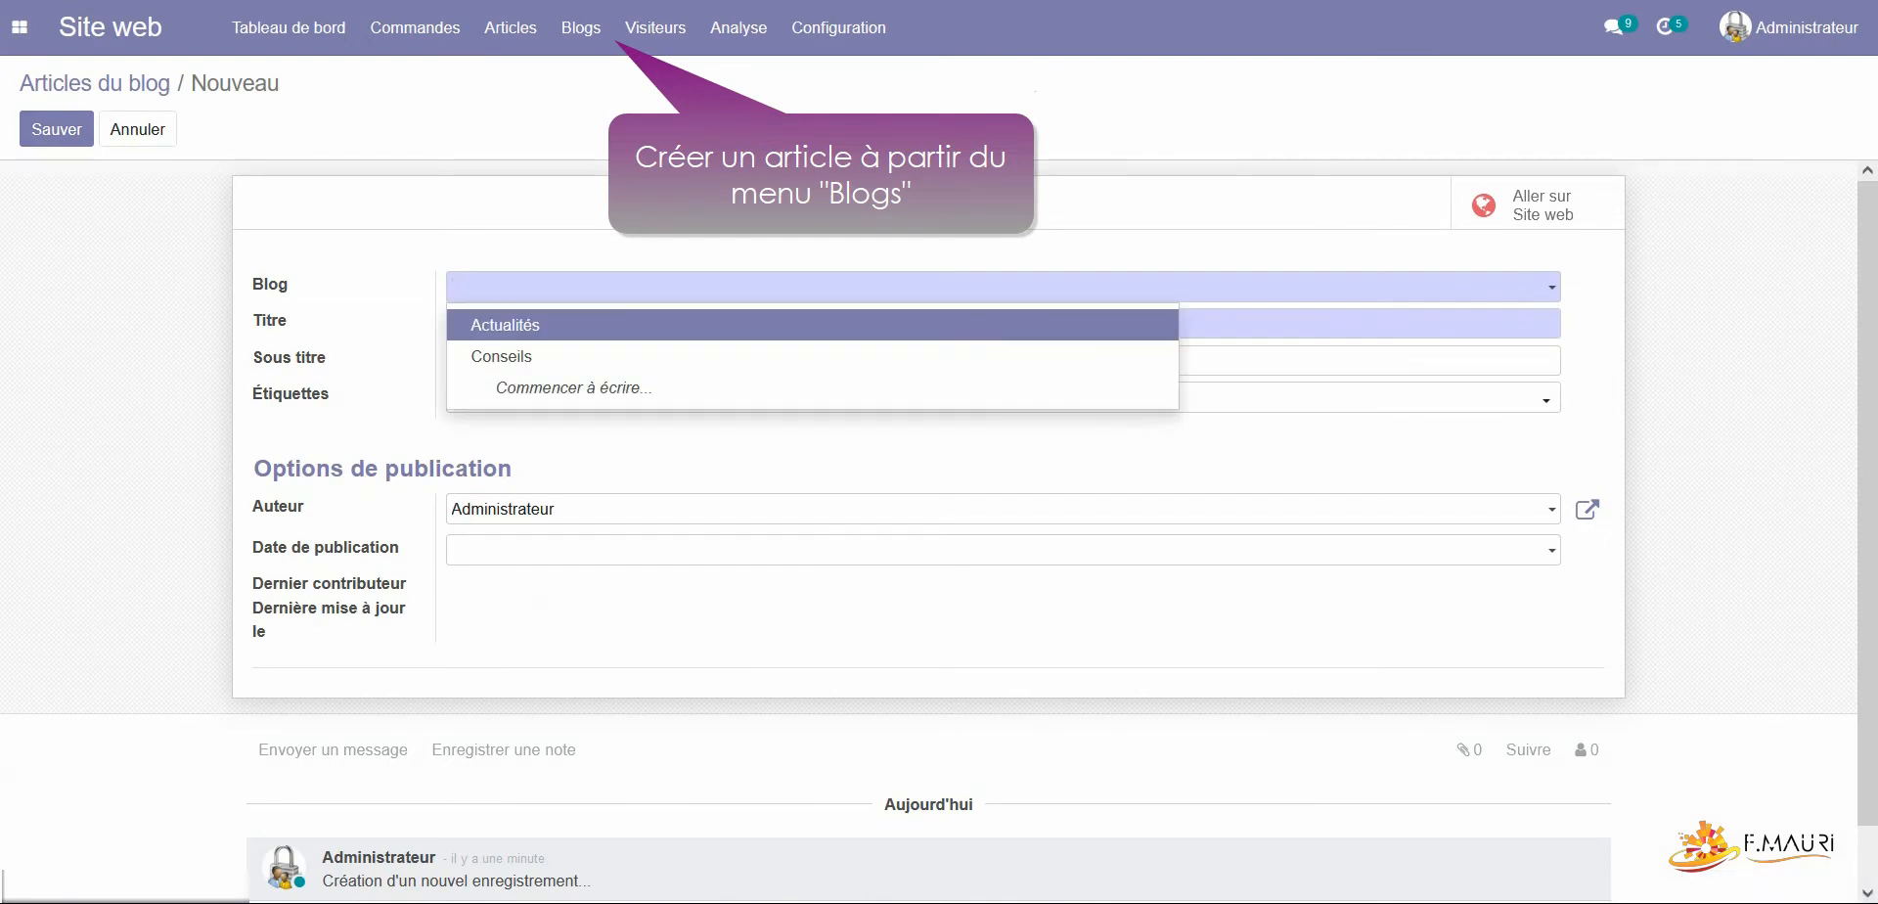
pyautogui.press('Down')
pyautogui.press('Tab')
pyautogui.write('Fruits et légumes de janvier')
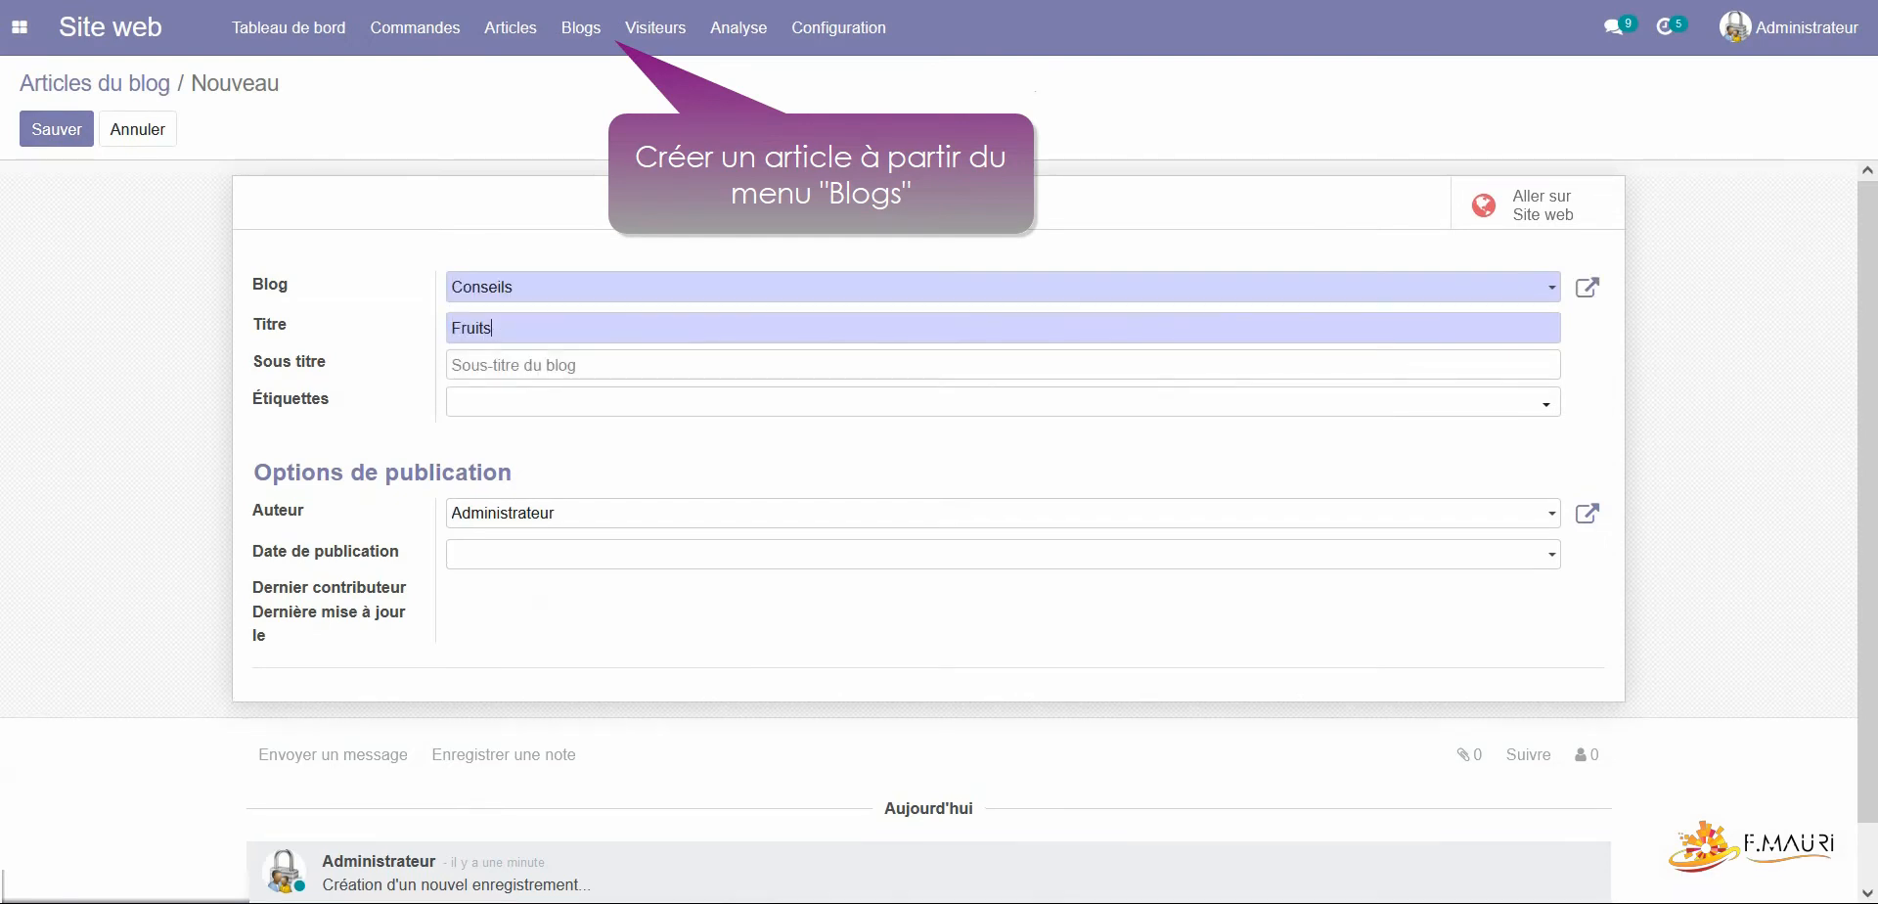
pyautogui.press('Tab')
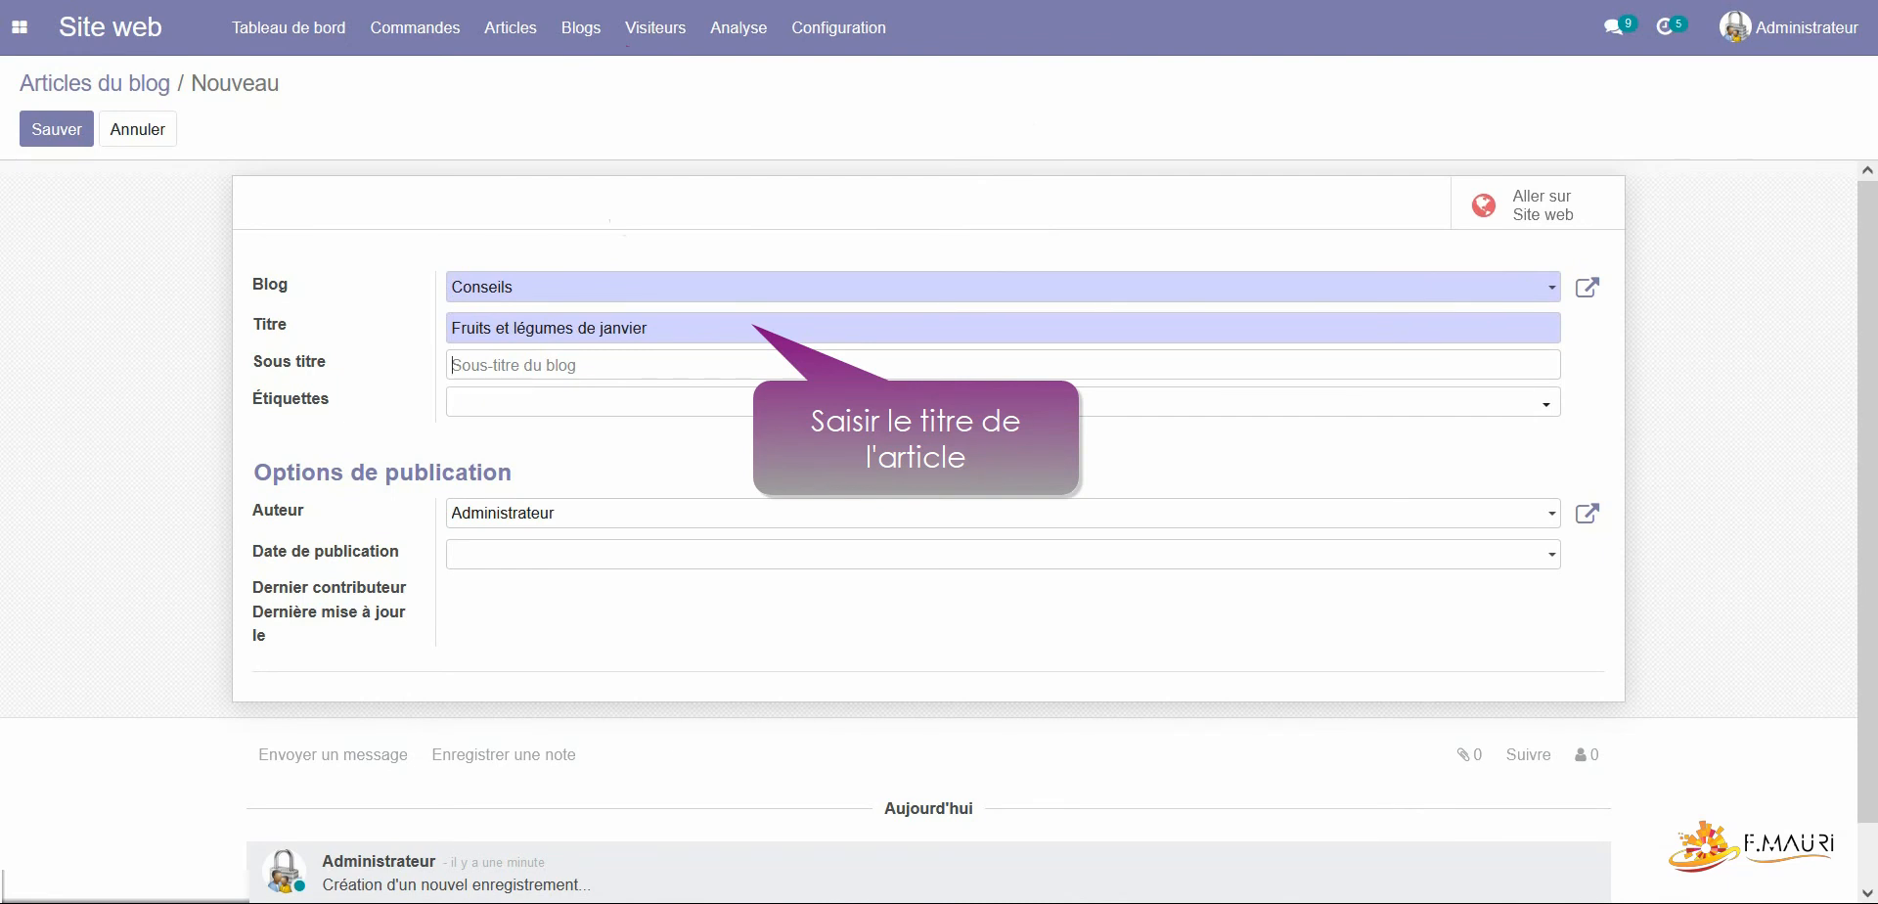
pyautogui.write("Découvrons les vertus nutritionnelles des fruits et légumes pour ce premier mois de l'année !")
pyautogui.press('Tab')
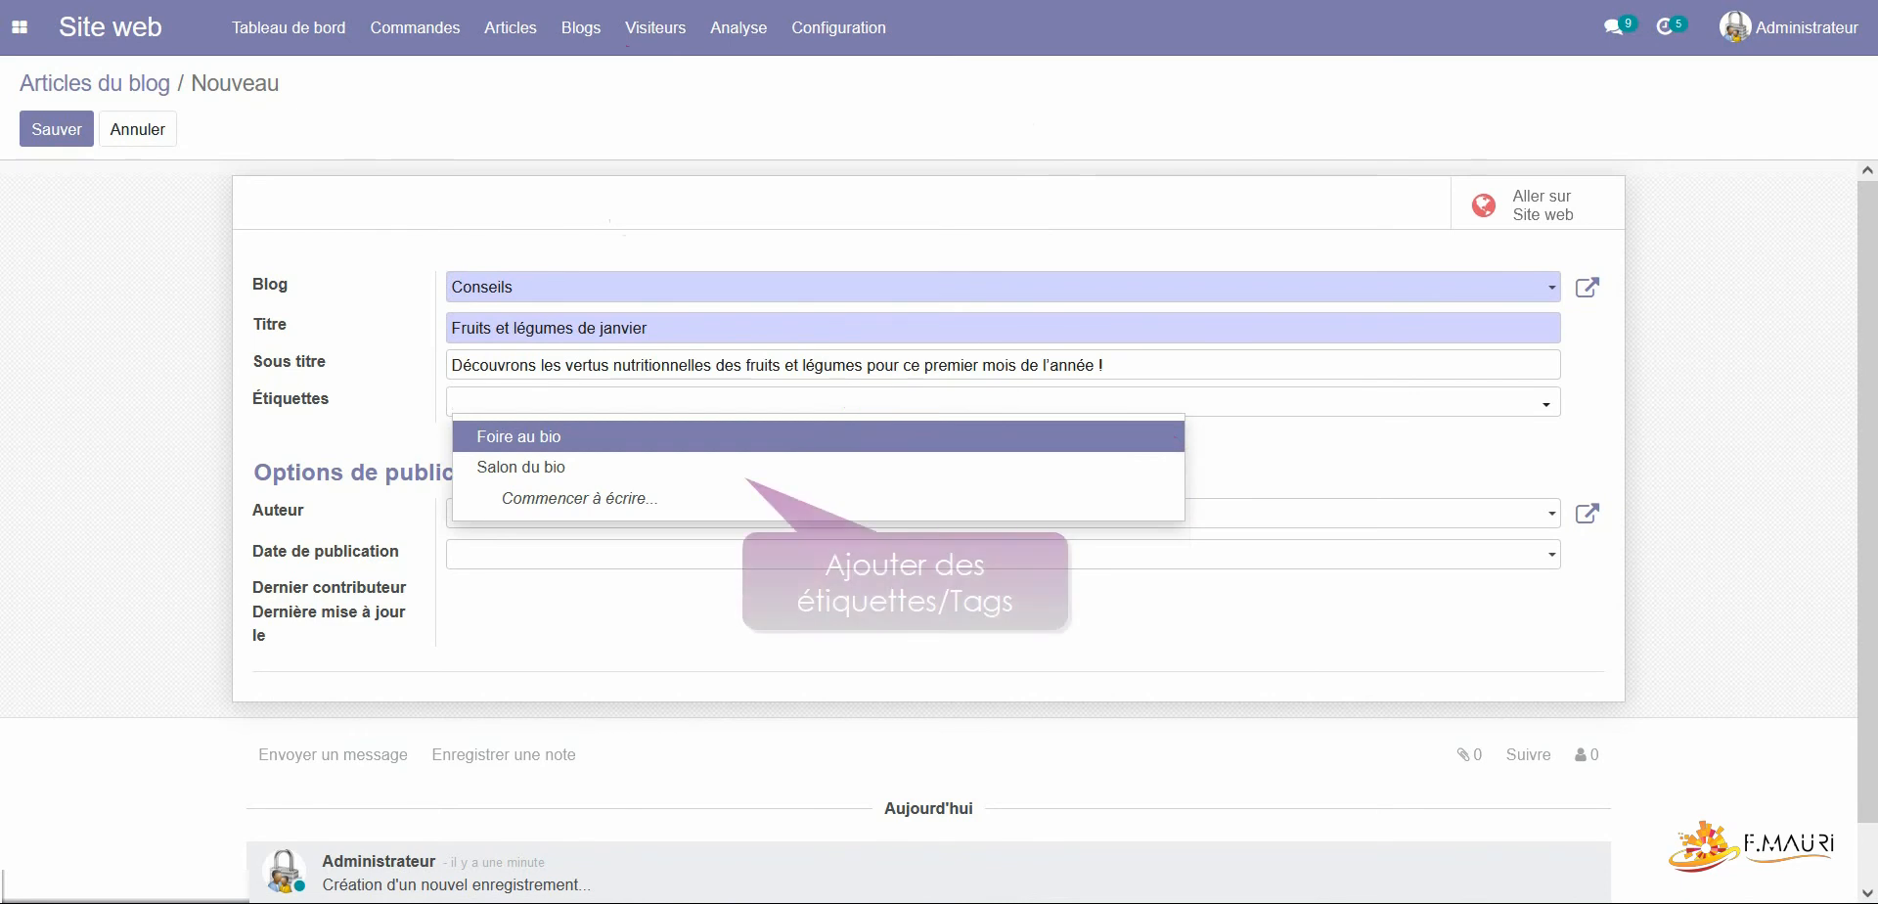
# Add the new tags "Fruits" and "Légumes" to the article and set its publication date to 03/01/2022
pyautogui.write('Fruits')
pyautogui.press('Return')
pyautogui.write('Légumes')
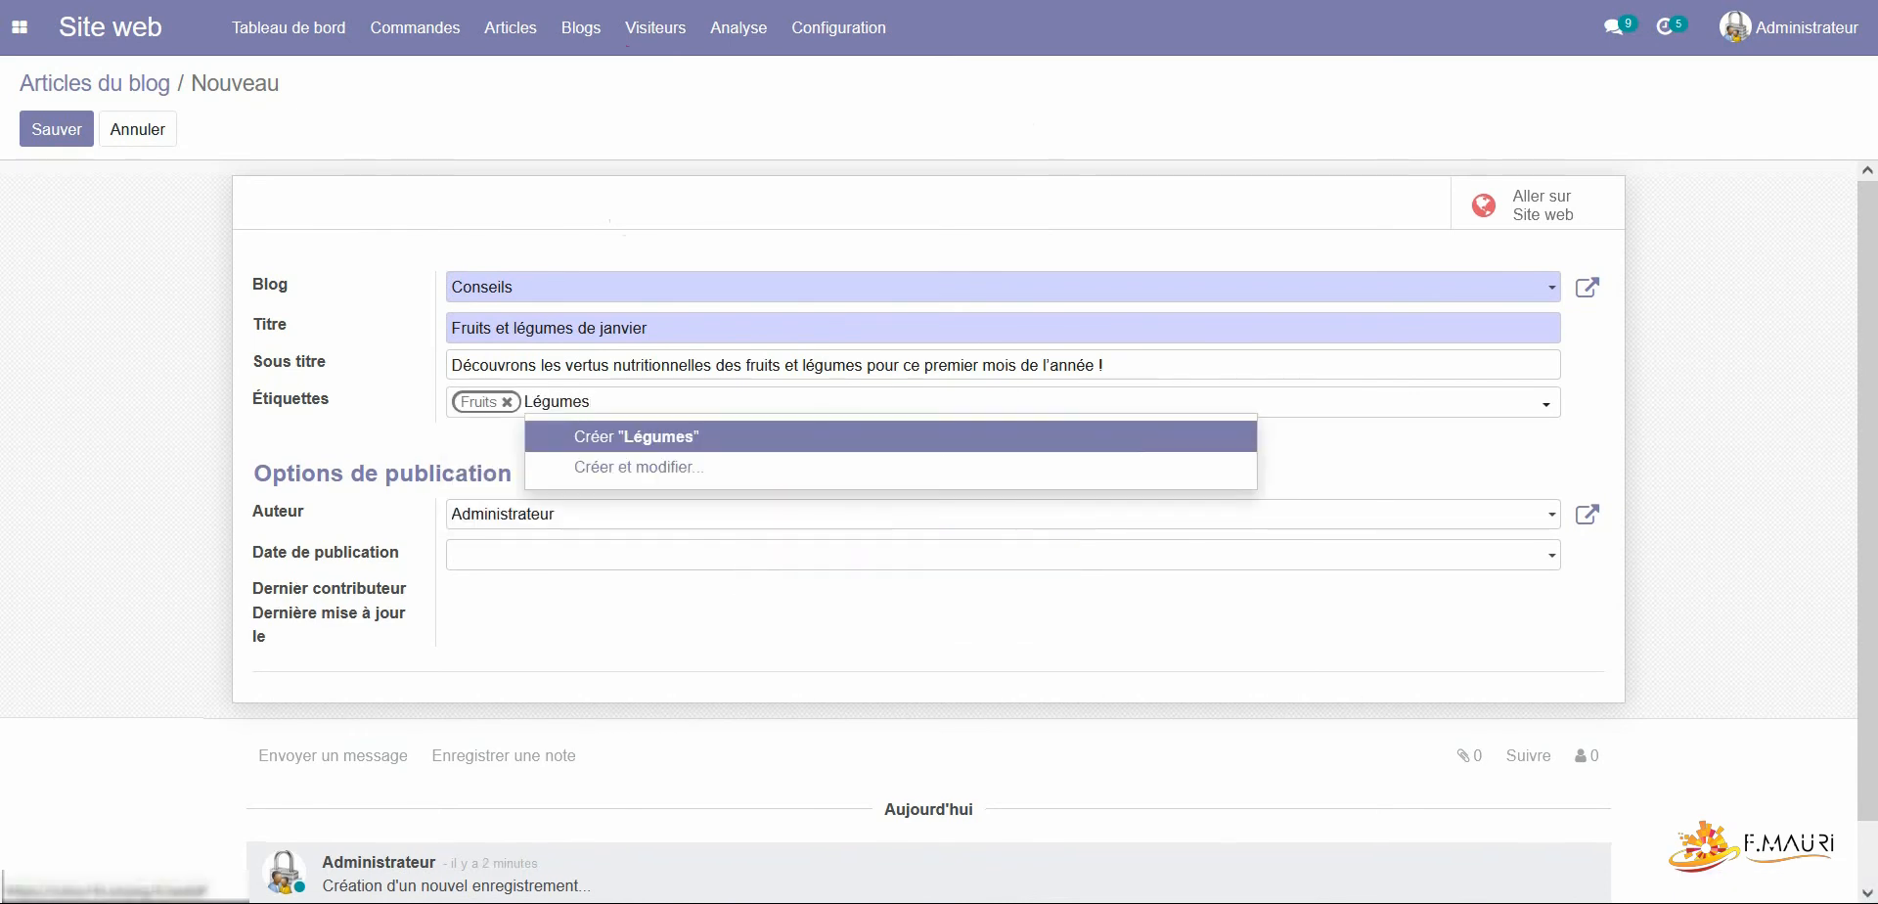
pyautogui.press('Return')
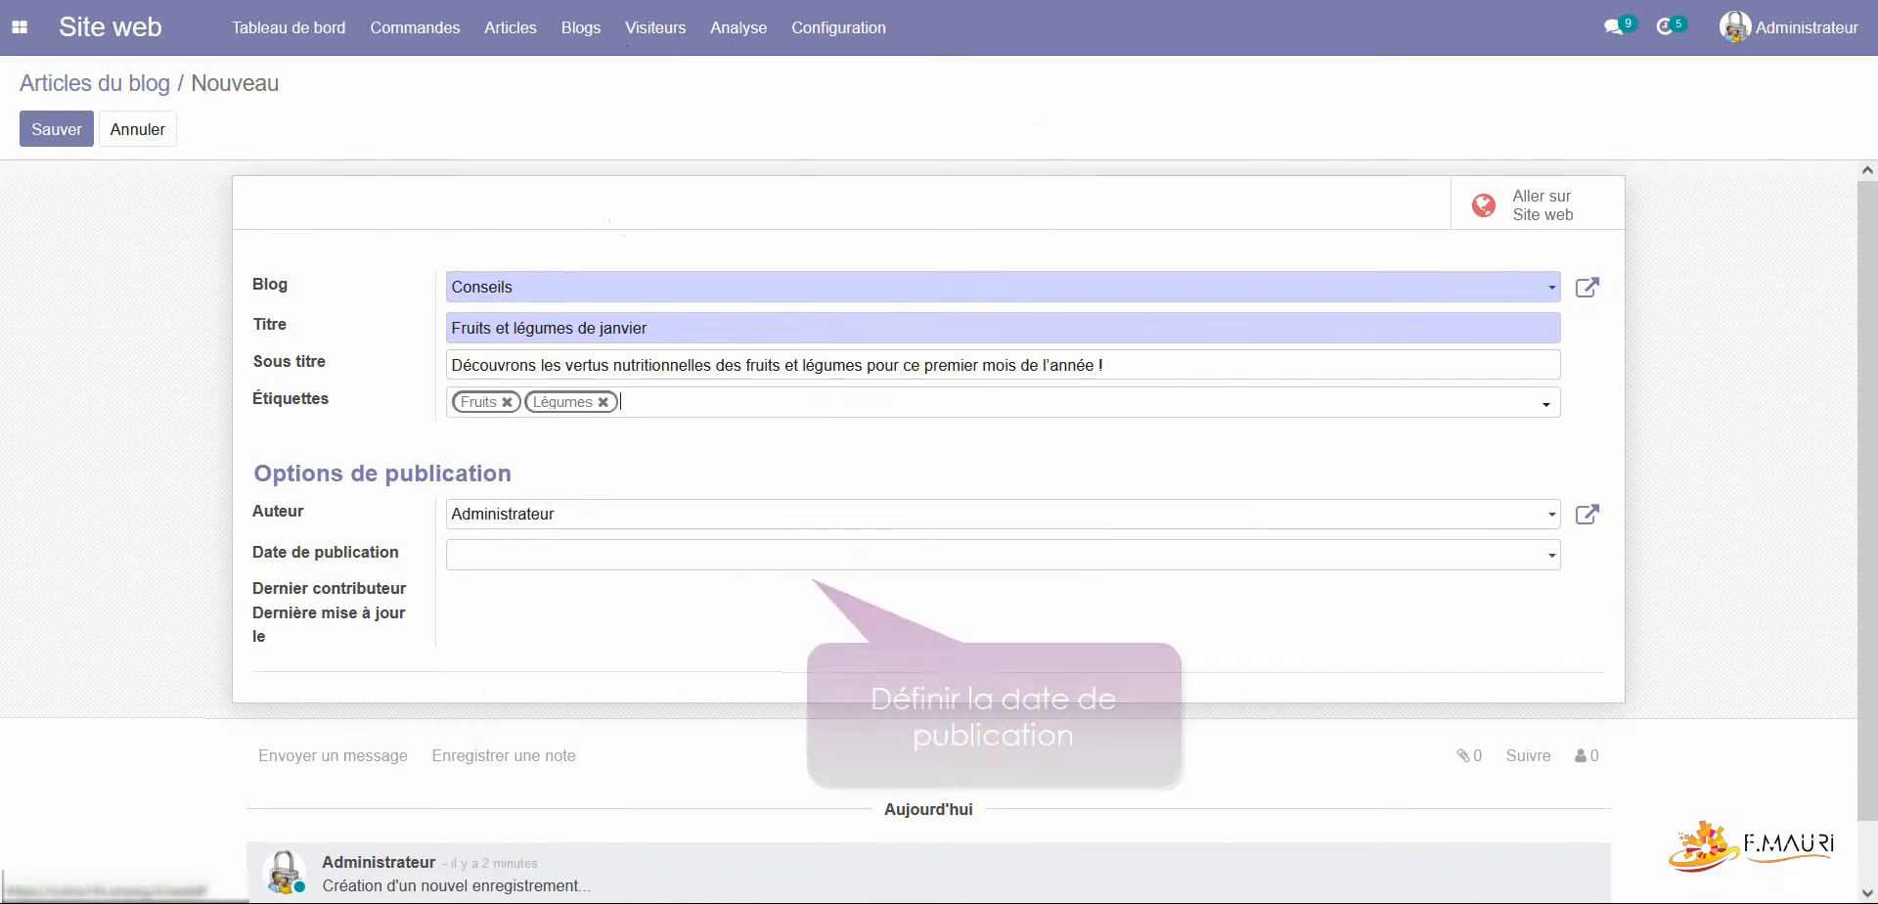
pyautogui.click(453, 554)
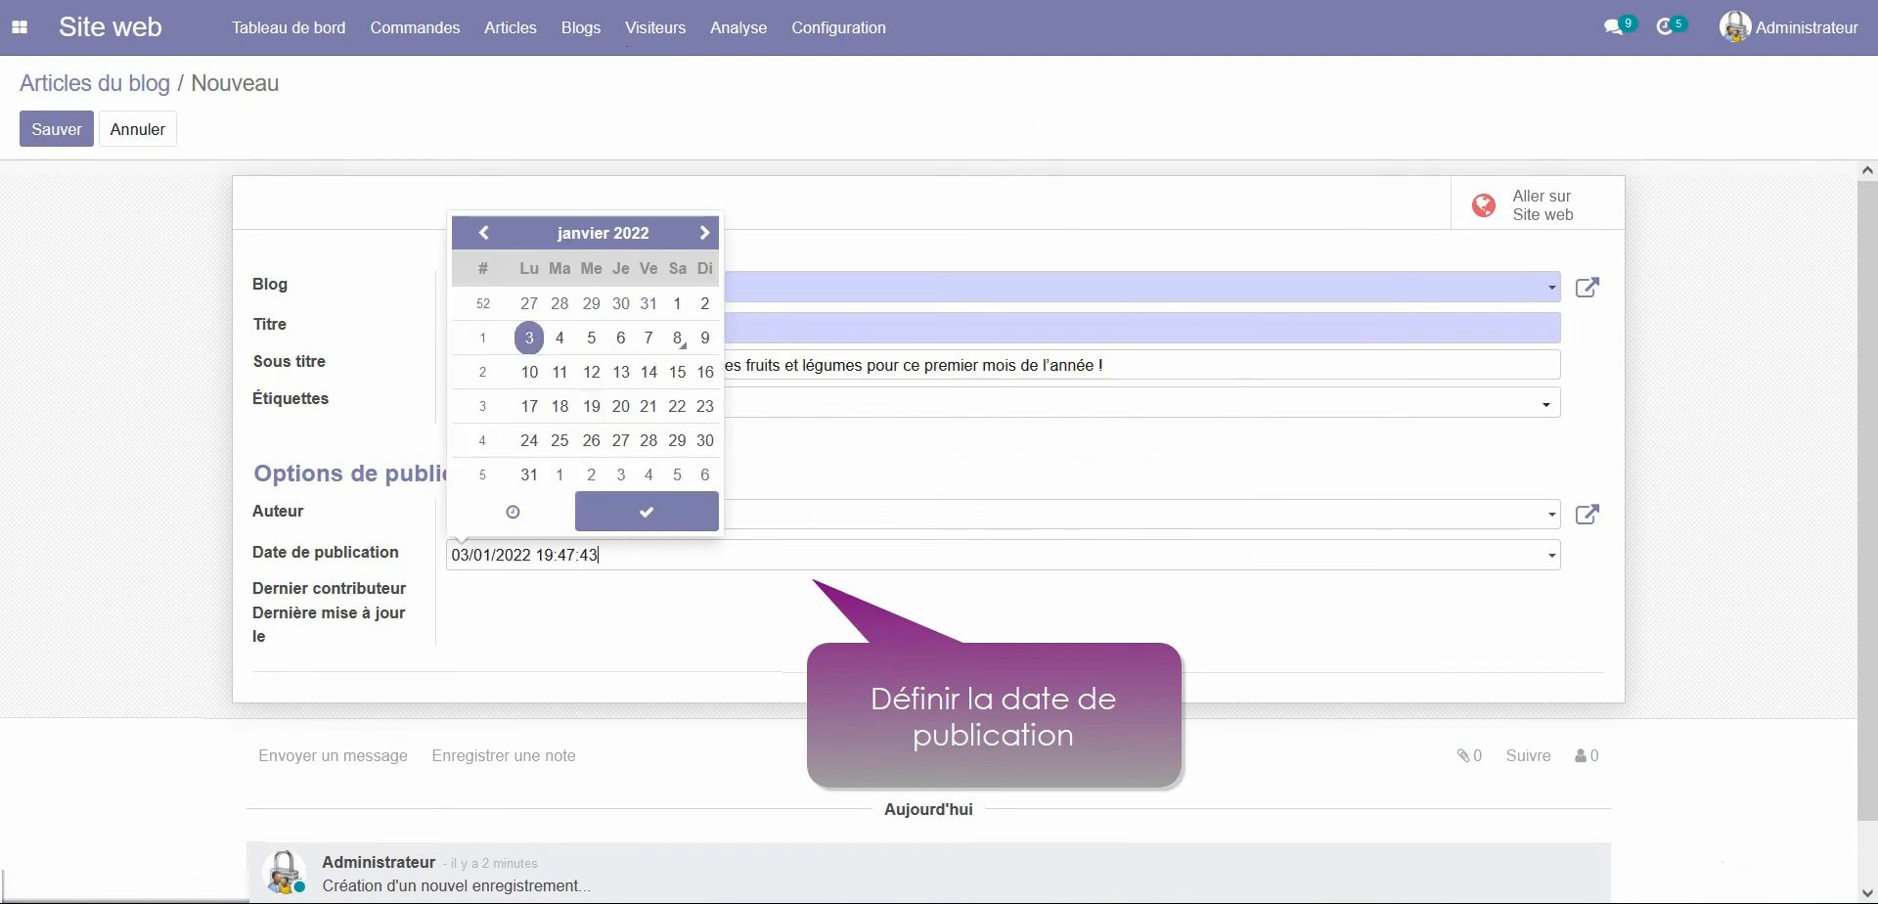
pyautogui.press('Escape')
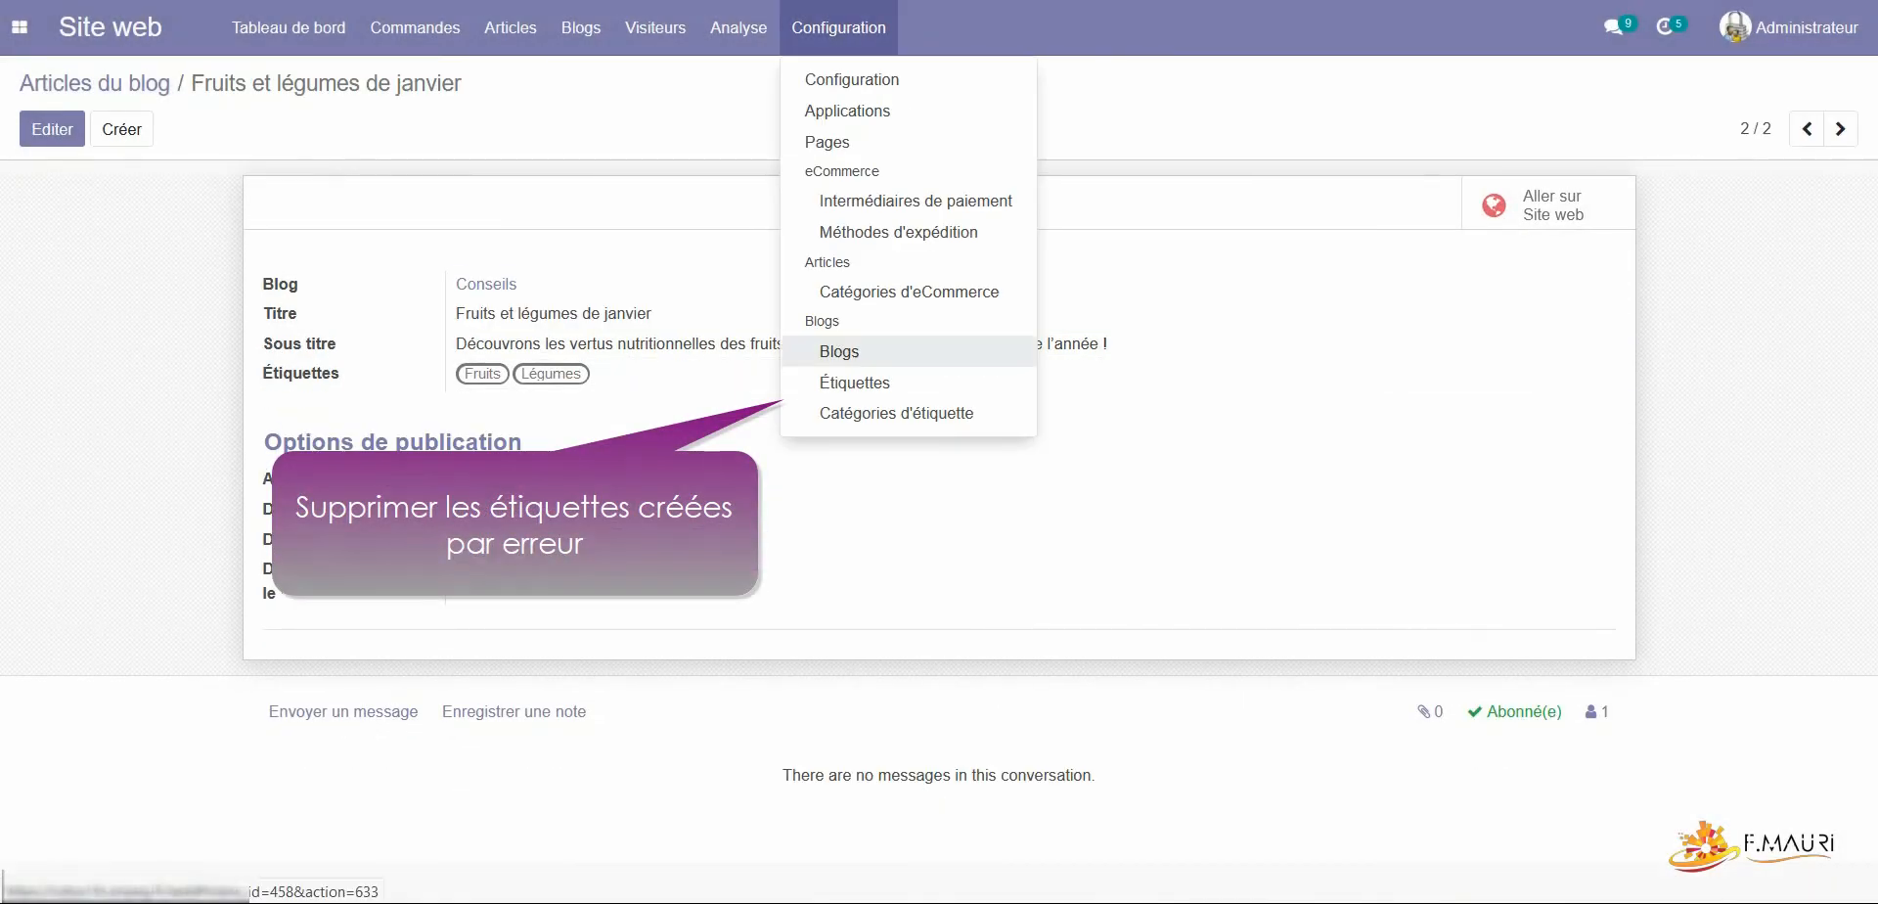
# Delete the mistakenly created tag "Fruits et l" from the blog tags
pyautogui.click(854, 383)
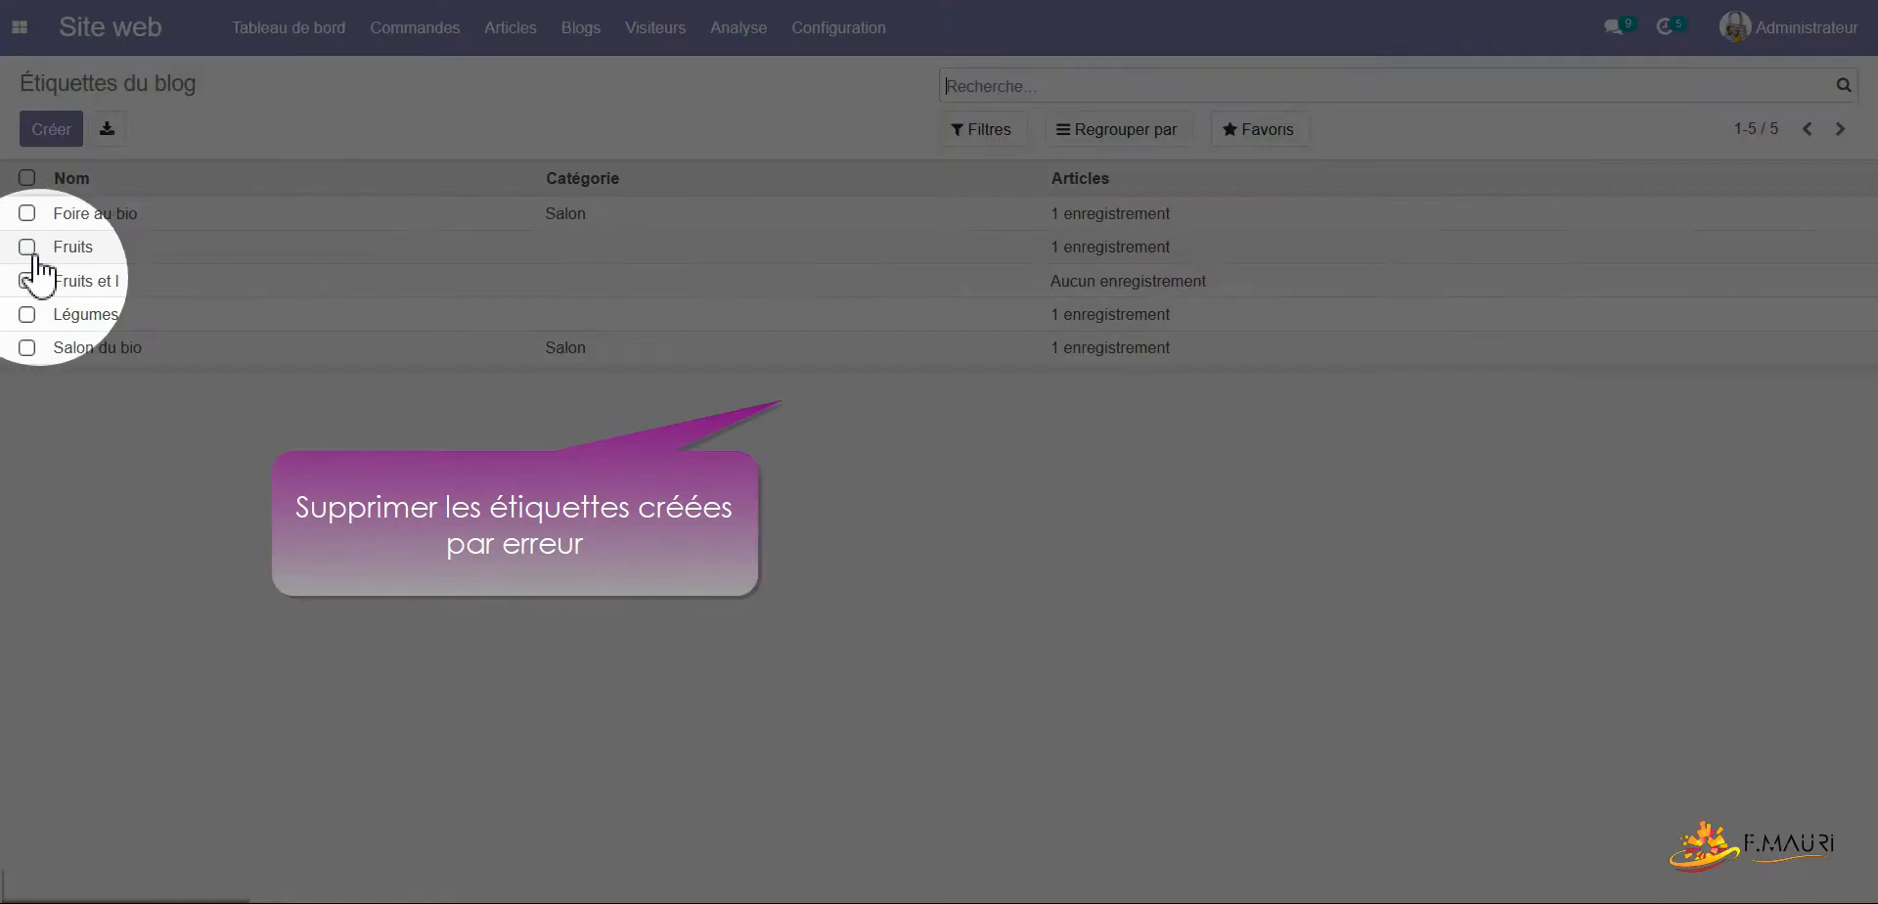
pyautogui.click(28, 279)
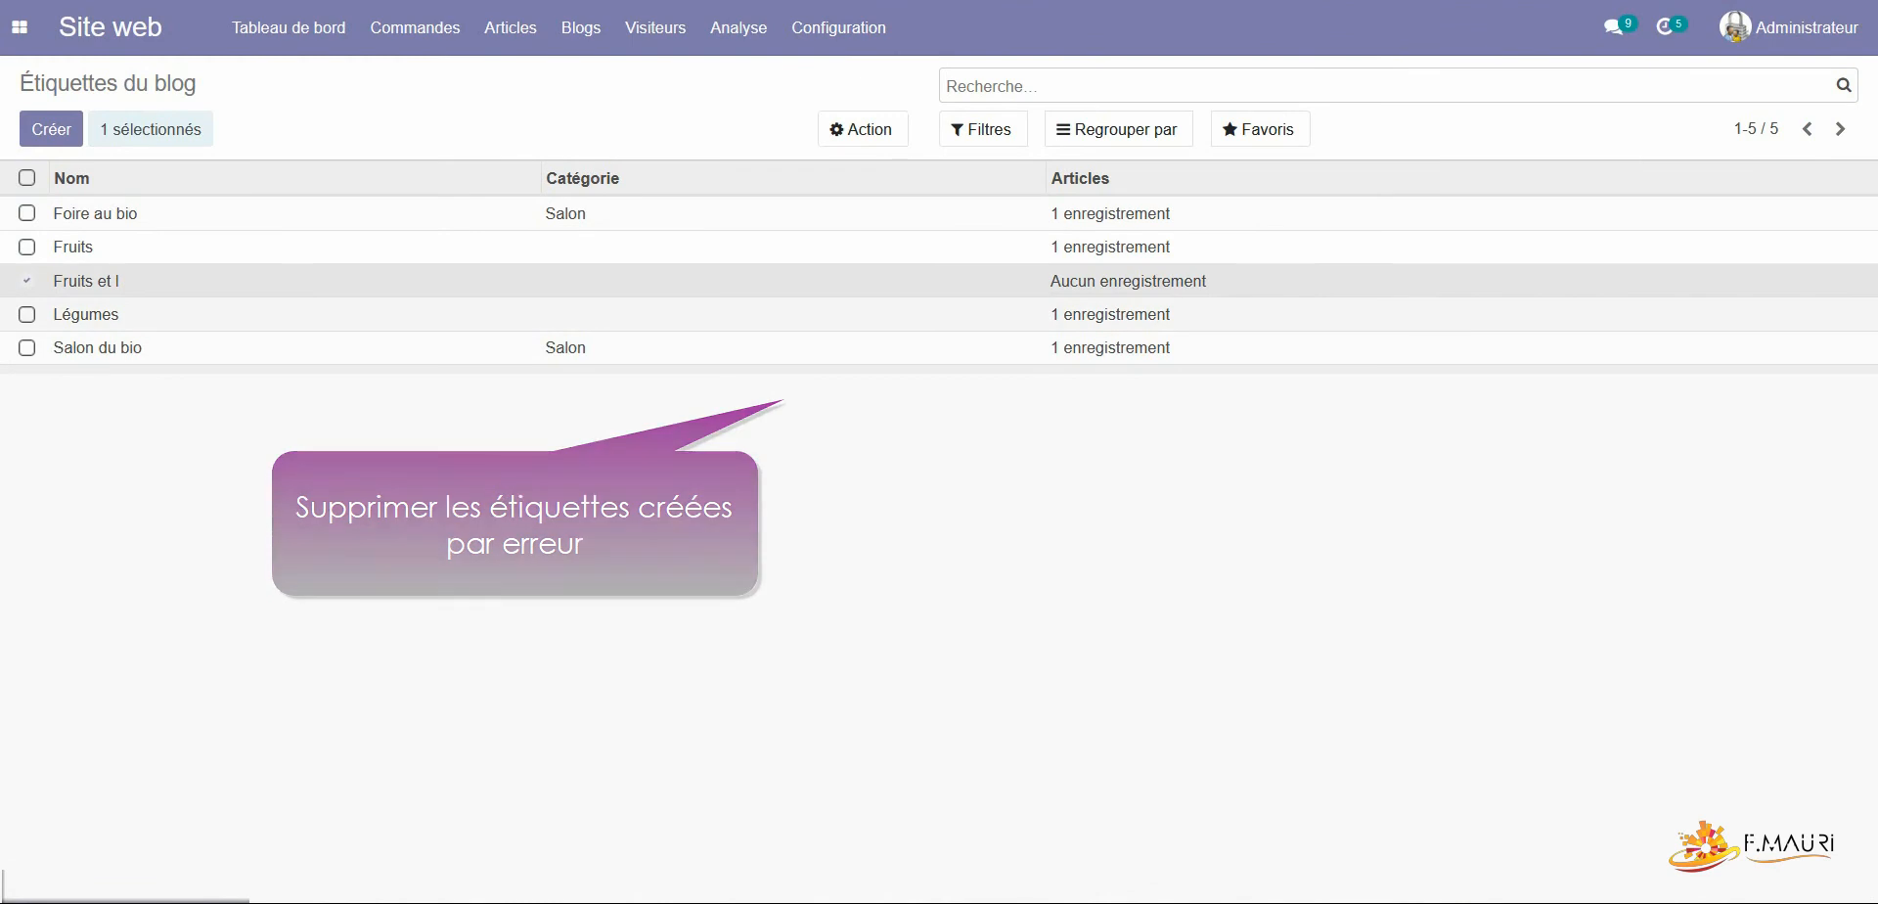
pyautogui.click(862, 129)
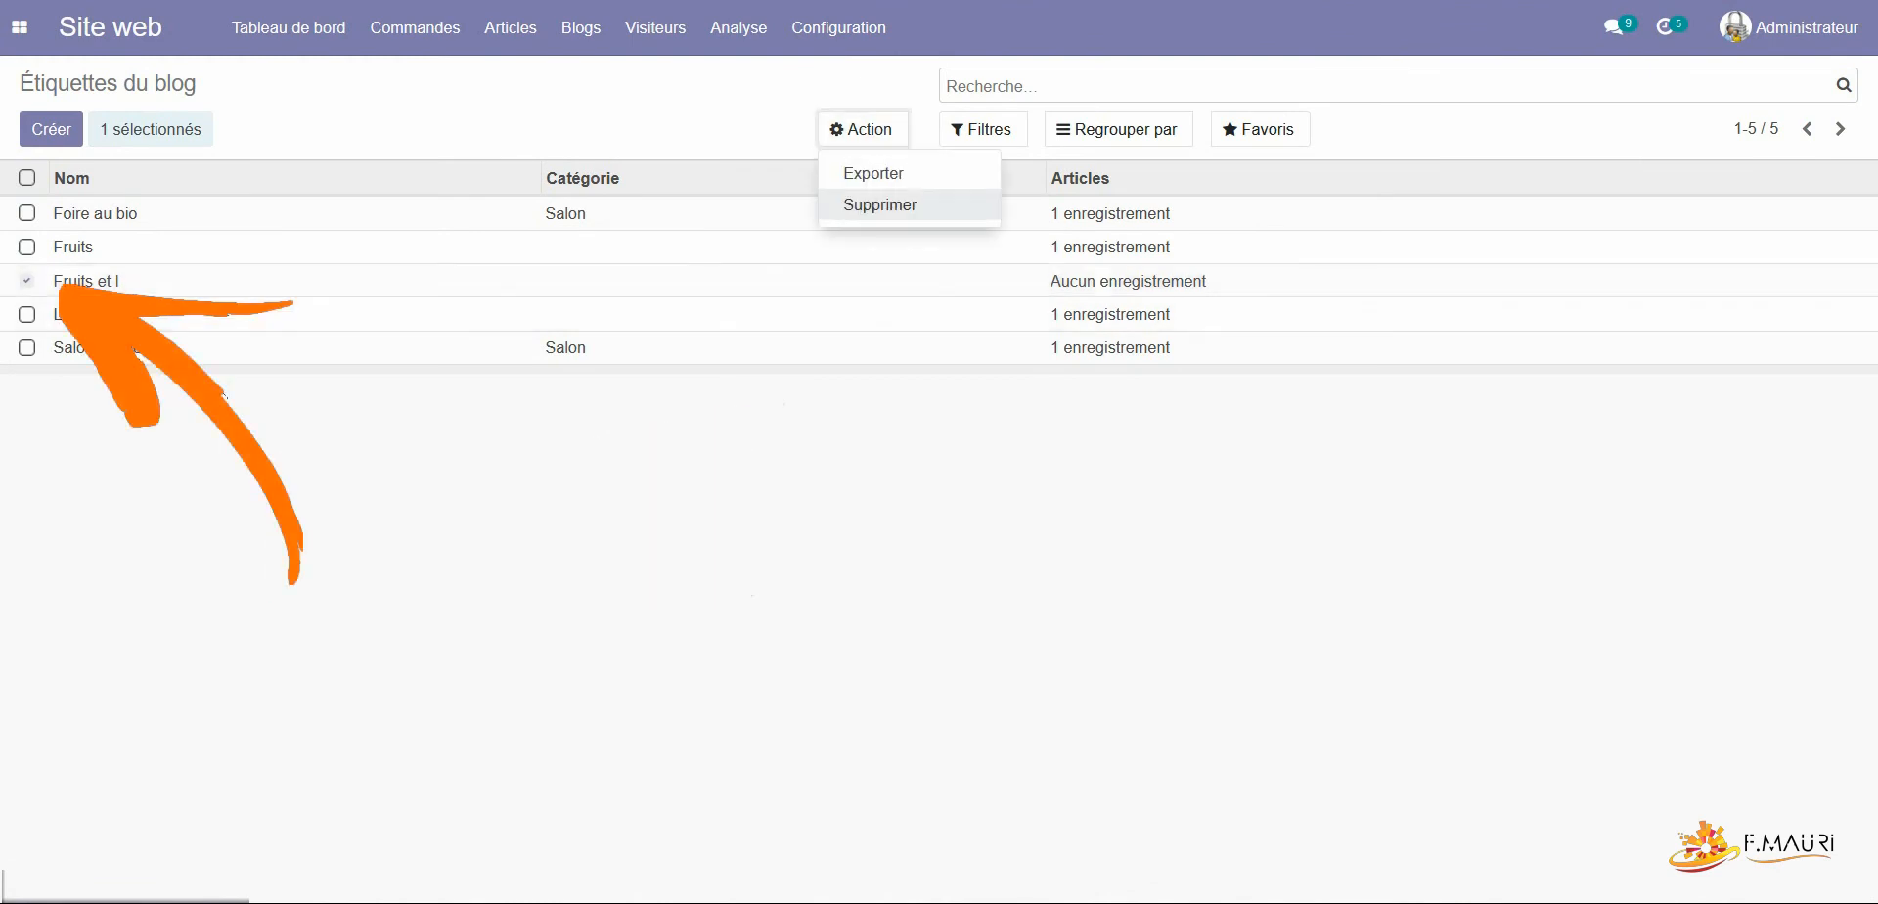
pyautogui.click(879, 205)
pyautogui.press('Return')
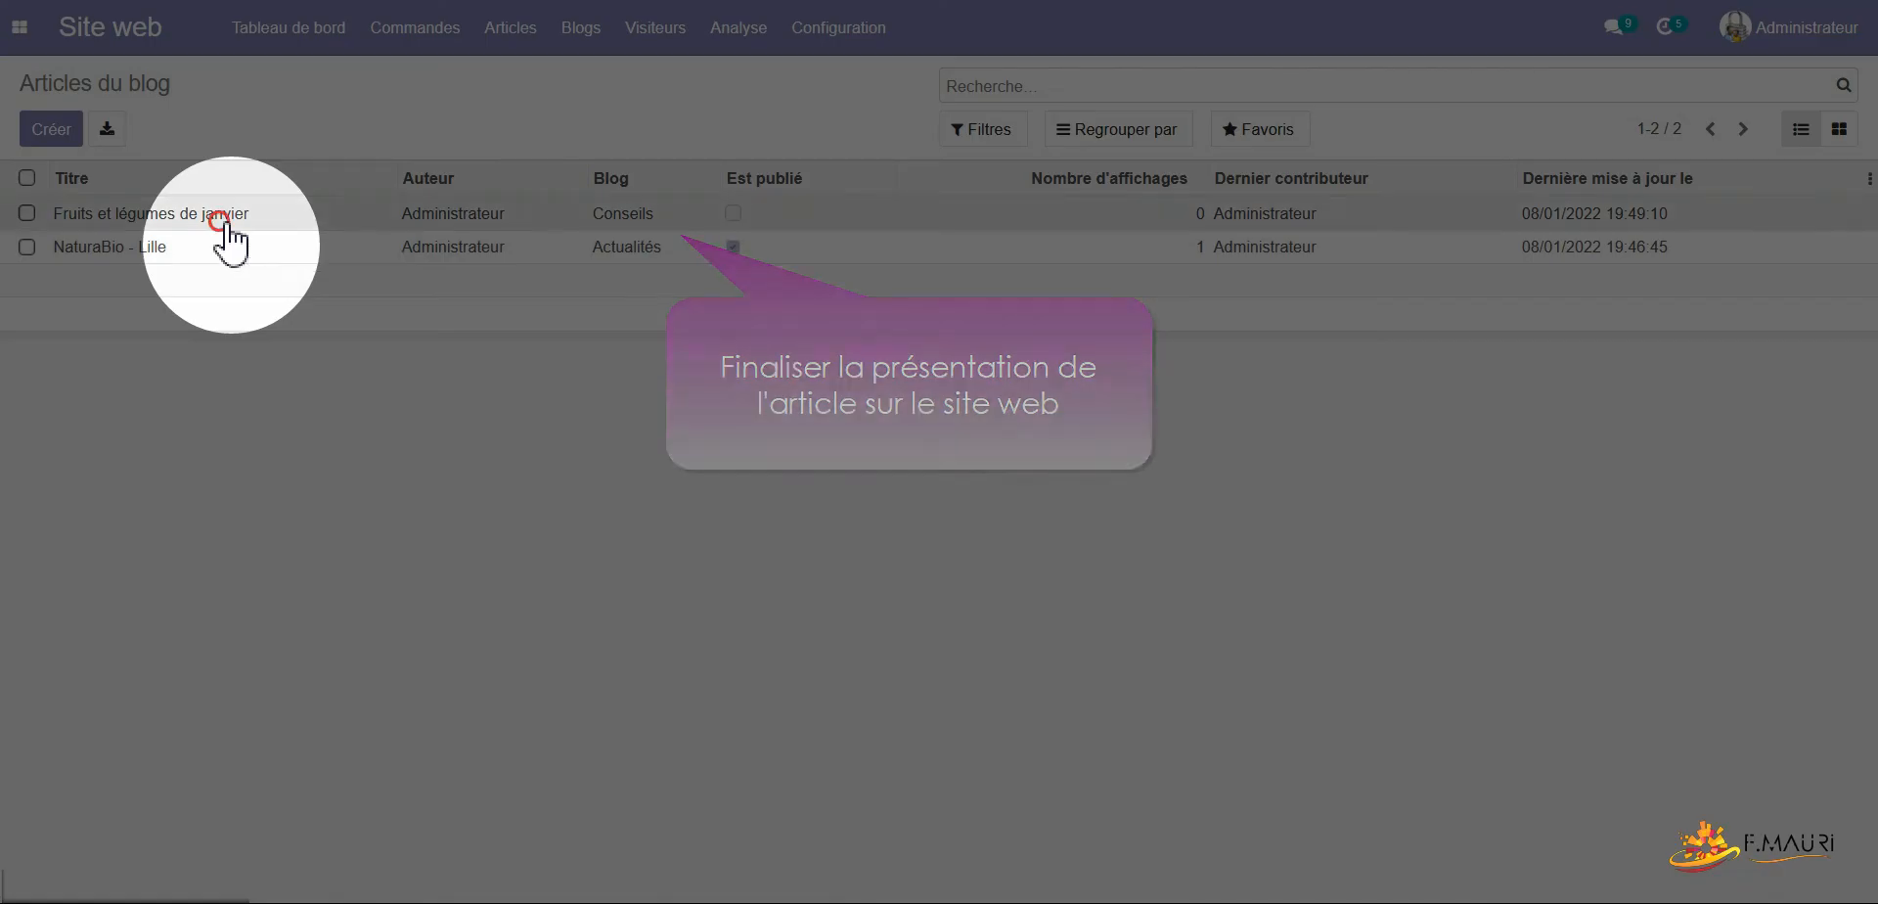
# Open the "Fruits et légumes de janvier" article on the website and start editing its page
pyautogui.click(224, 217)
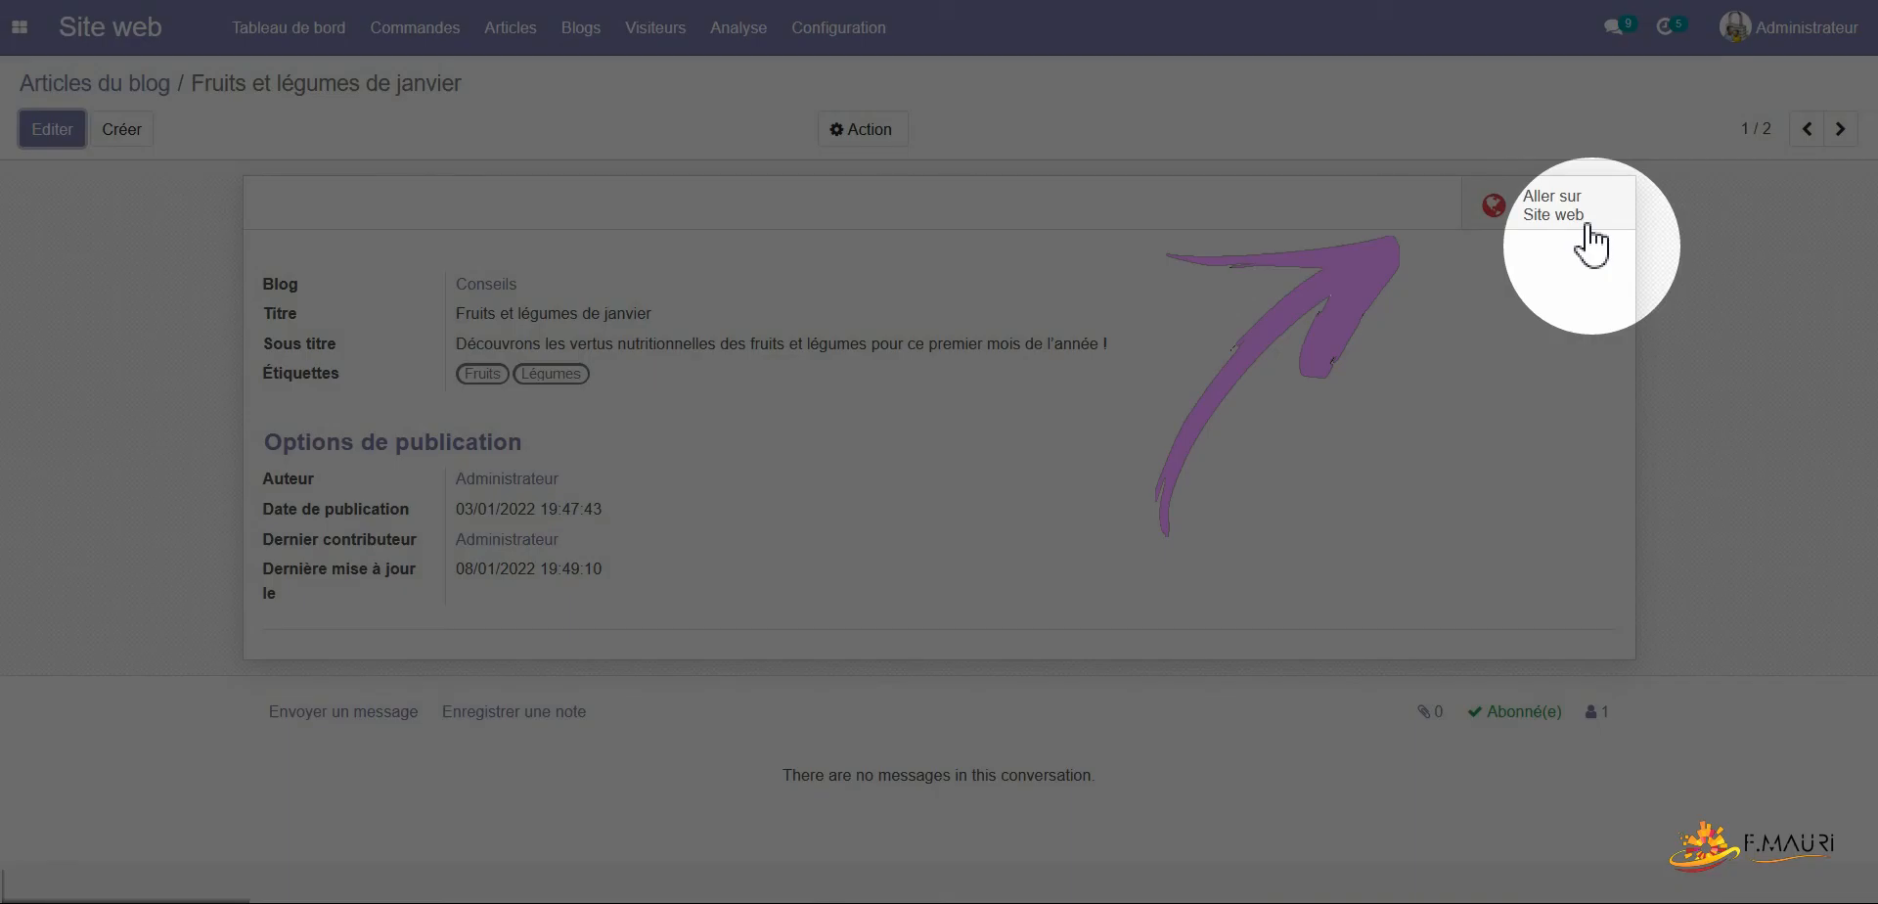
pyautogui.click(1589, 227)
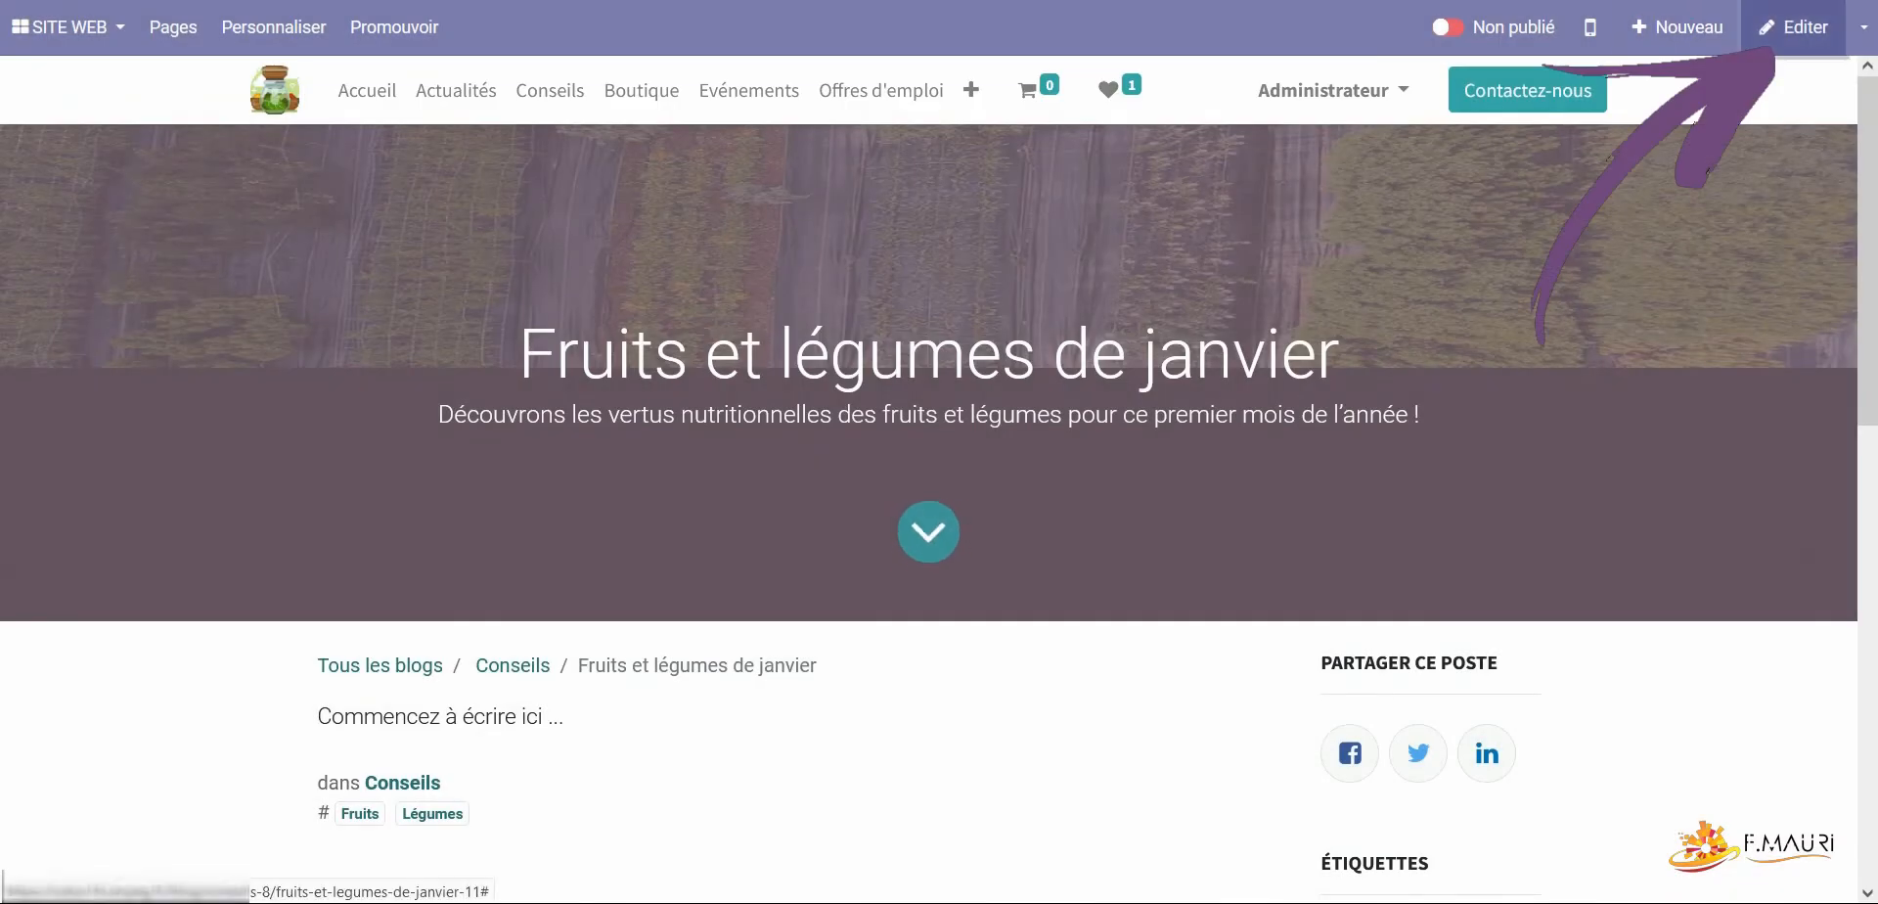
pyautogui.click(1794, 27)
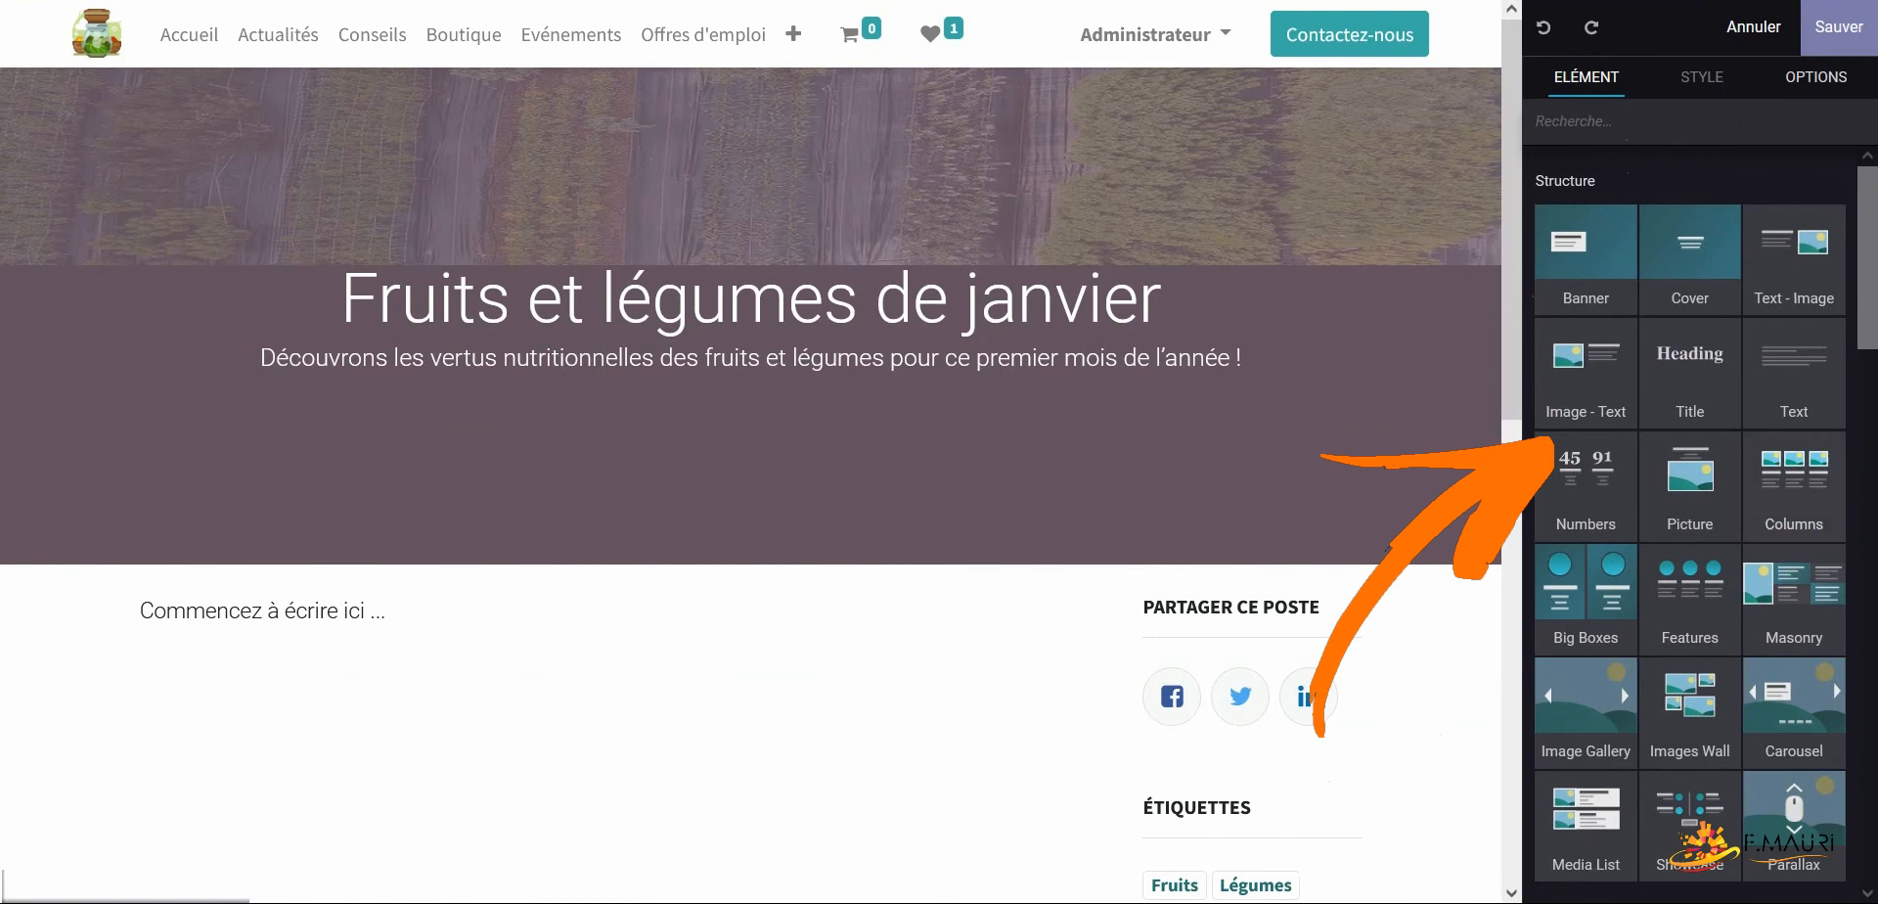
# Add a Columns block to the article body and fill its first column with "La citrouille" and "Riche en vitamine A, en lutéine et en violaxanthine"
pyautogui.moveTo(1794, 480); pyautogui.dragTo(686, 591)
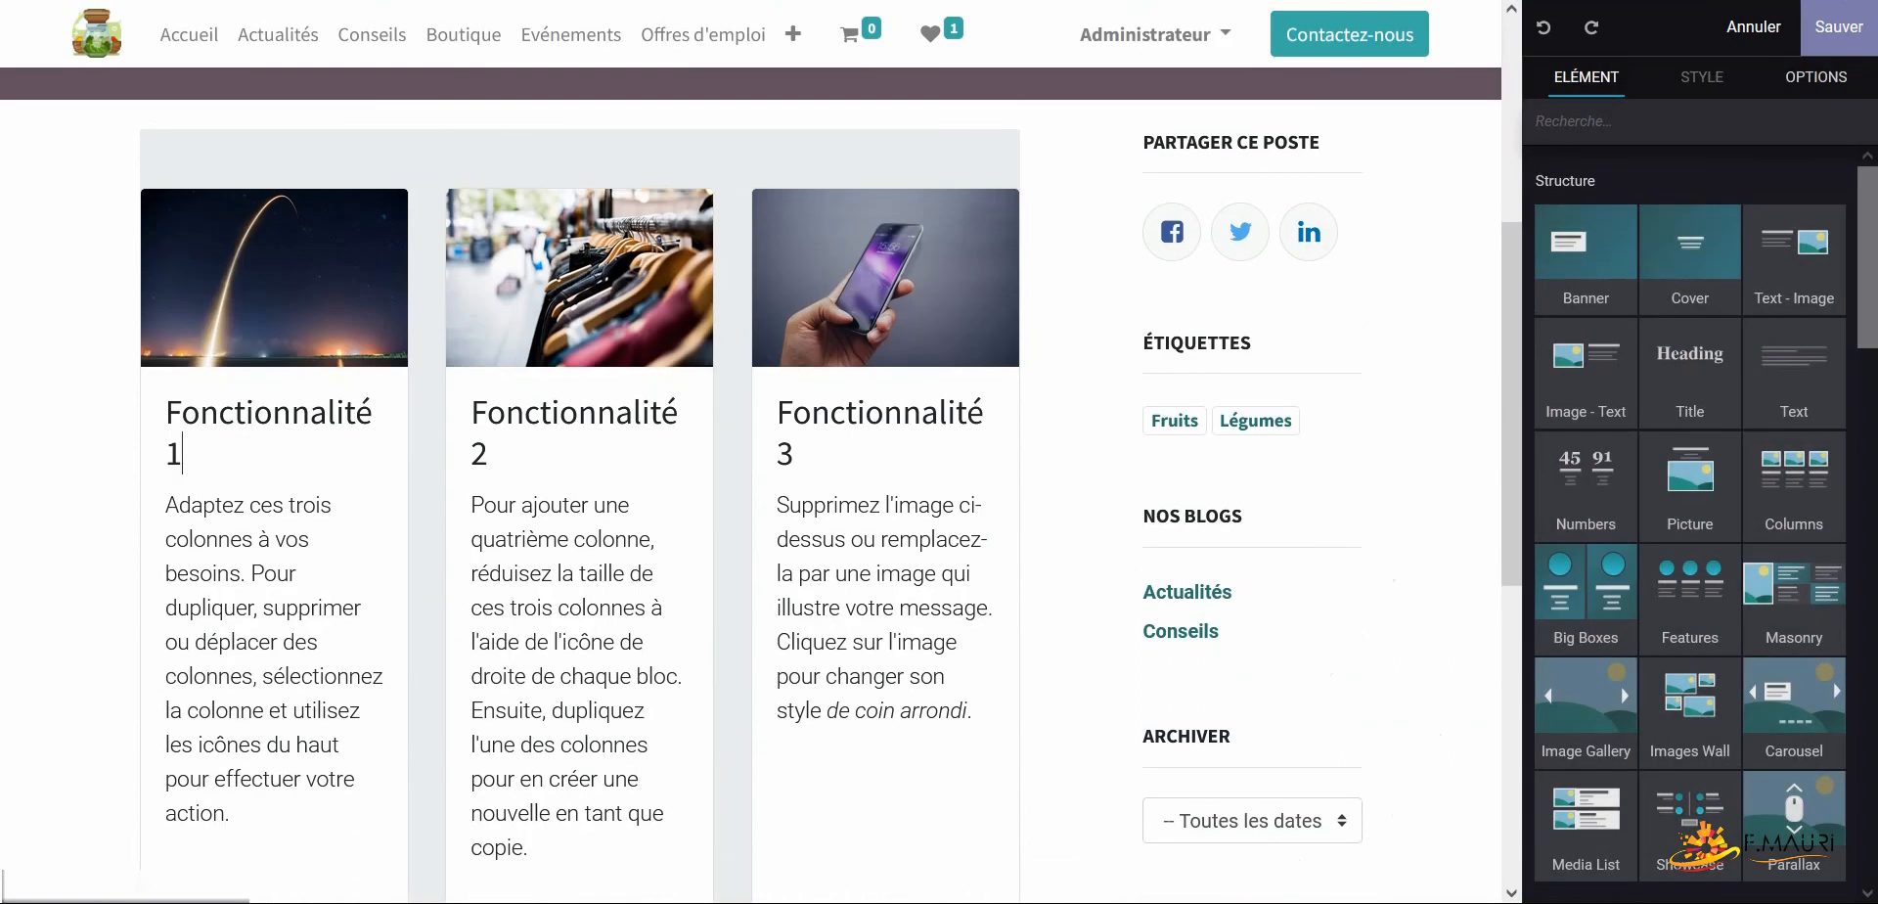
pyautogui.click(186, 454)
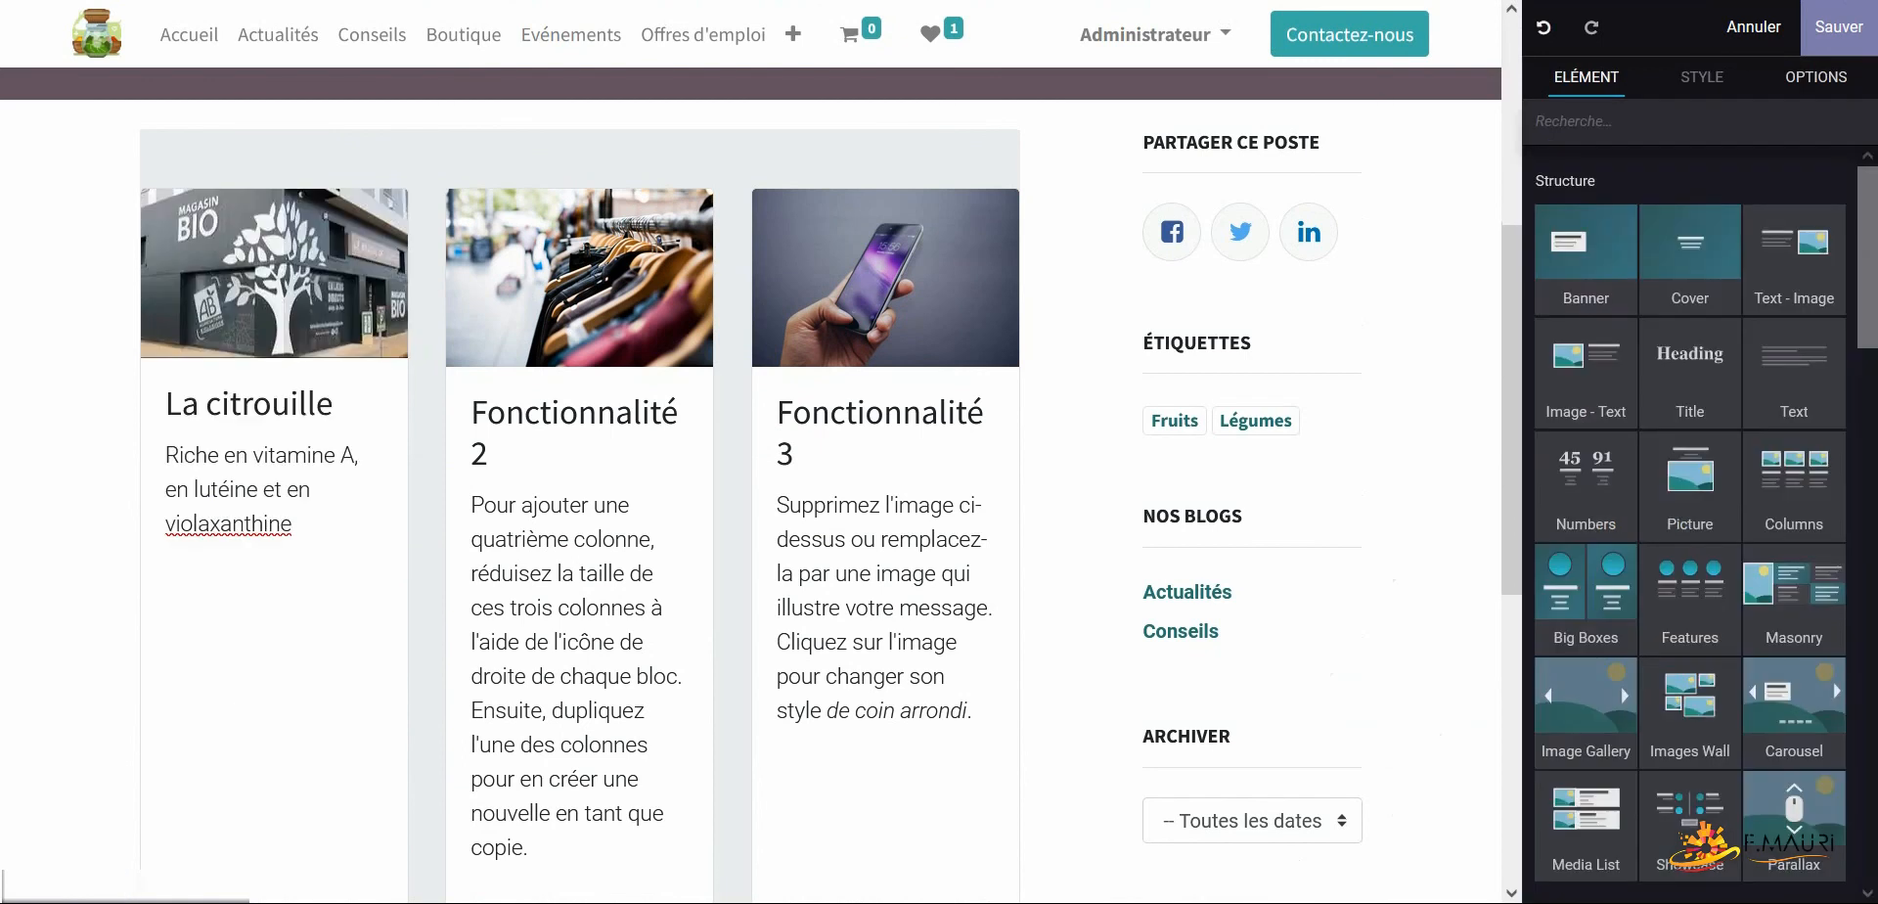
pyautogui.click(333, 404)
# Replace the image of the "La citrouille" column with the picture of the orange pumpkins and save the article
pyautogui.doubleClick(339, 305)
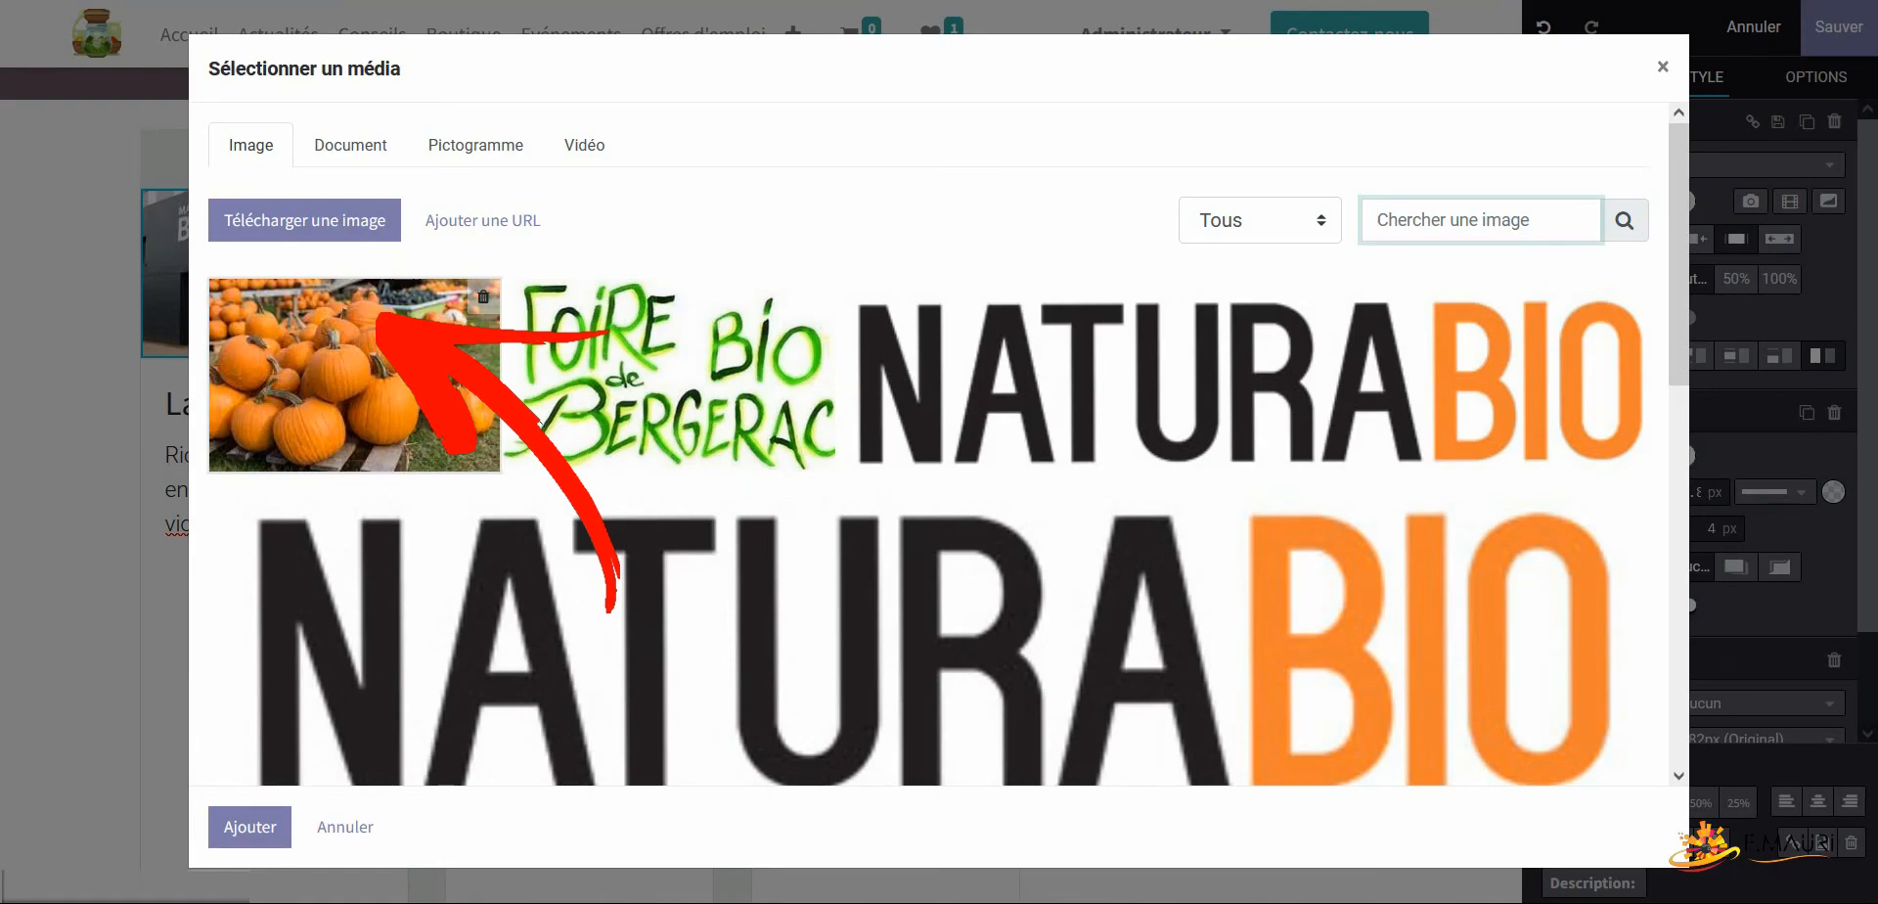
pyautogui.click(354, 374)
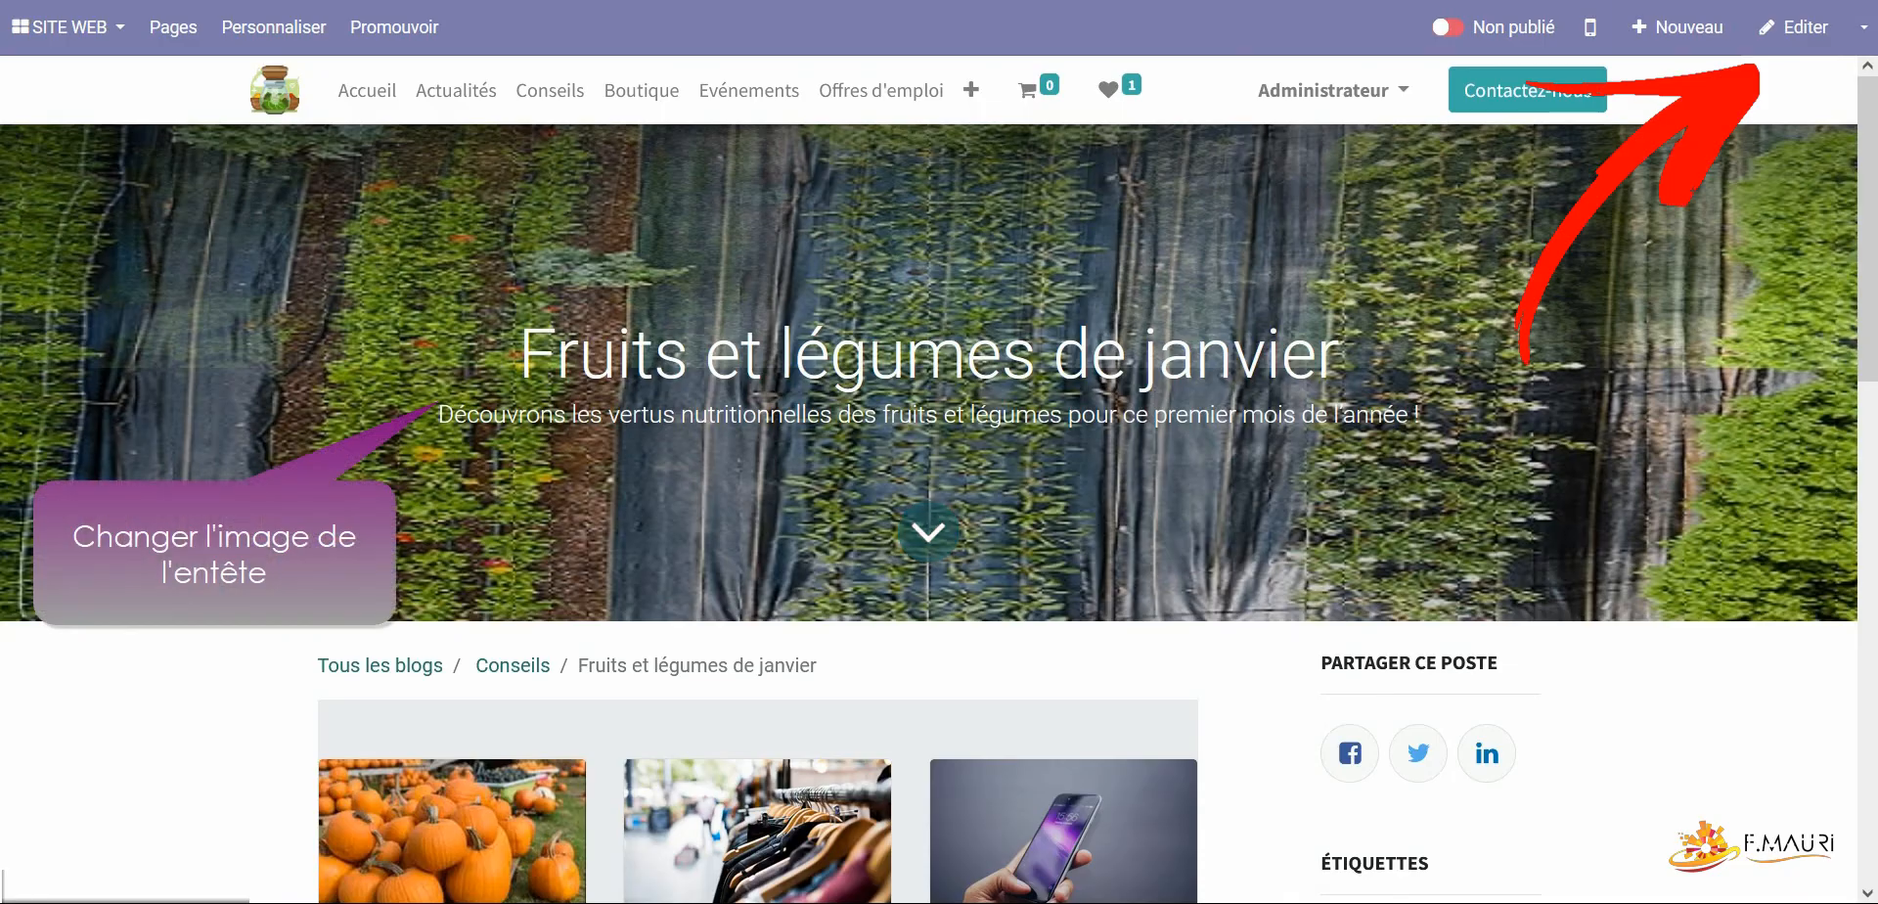
# Change the article's cover background to the vegetable basket picture, save it, and return to the Conseils blog through the breadcrumb
pyautogui.click(1793, 27)
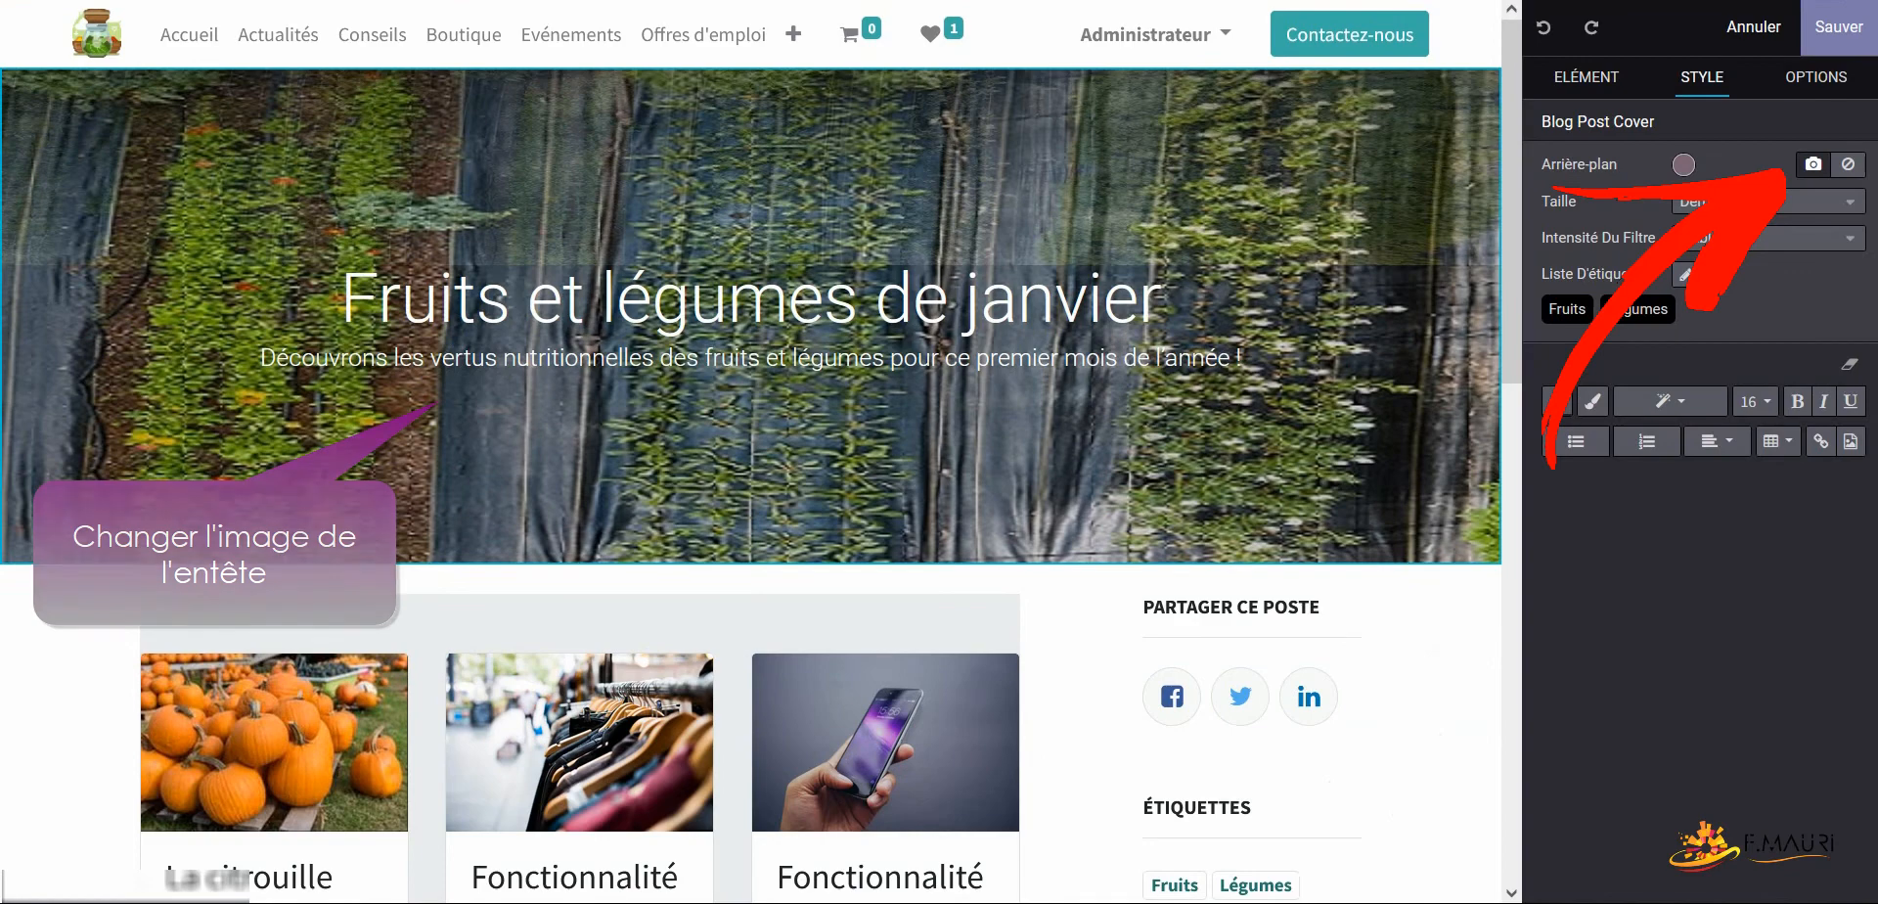
pyautogui.click(1813, 164)
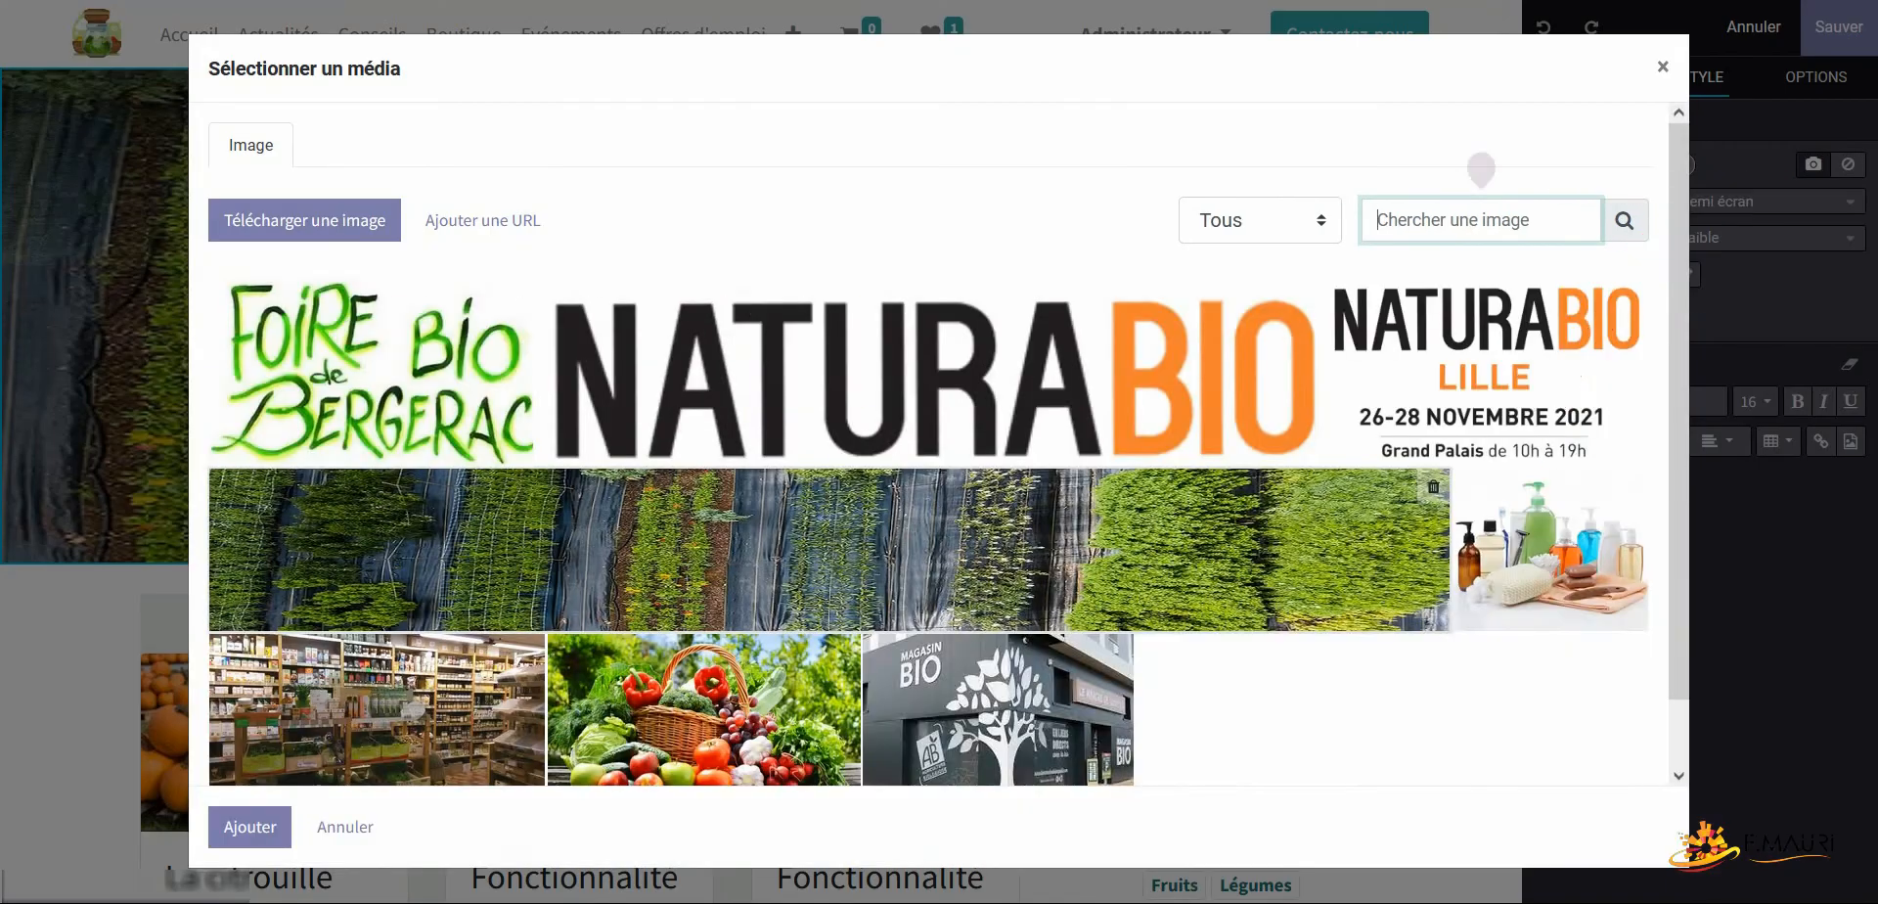
pyautogui.click(709, 648)
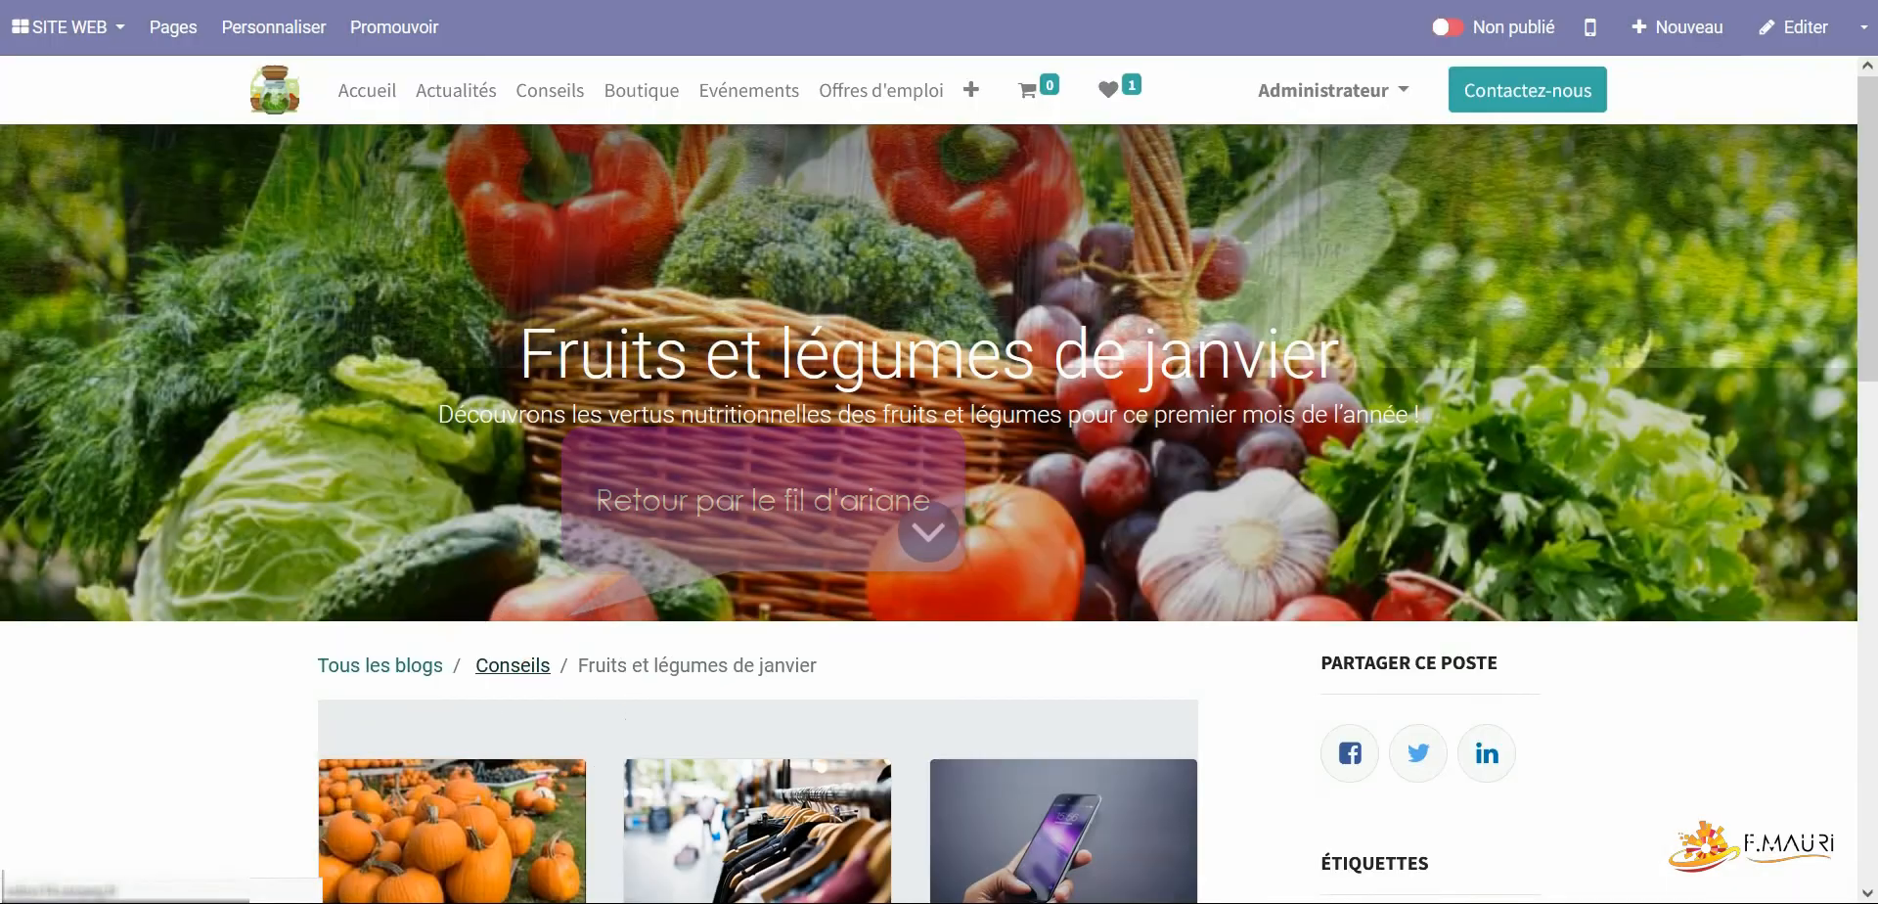
pyautogui.click(512, 666)
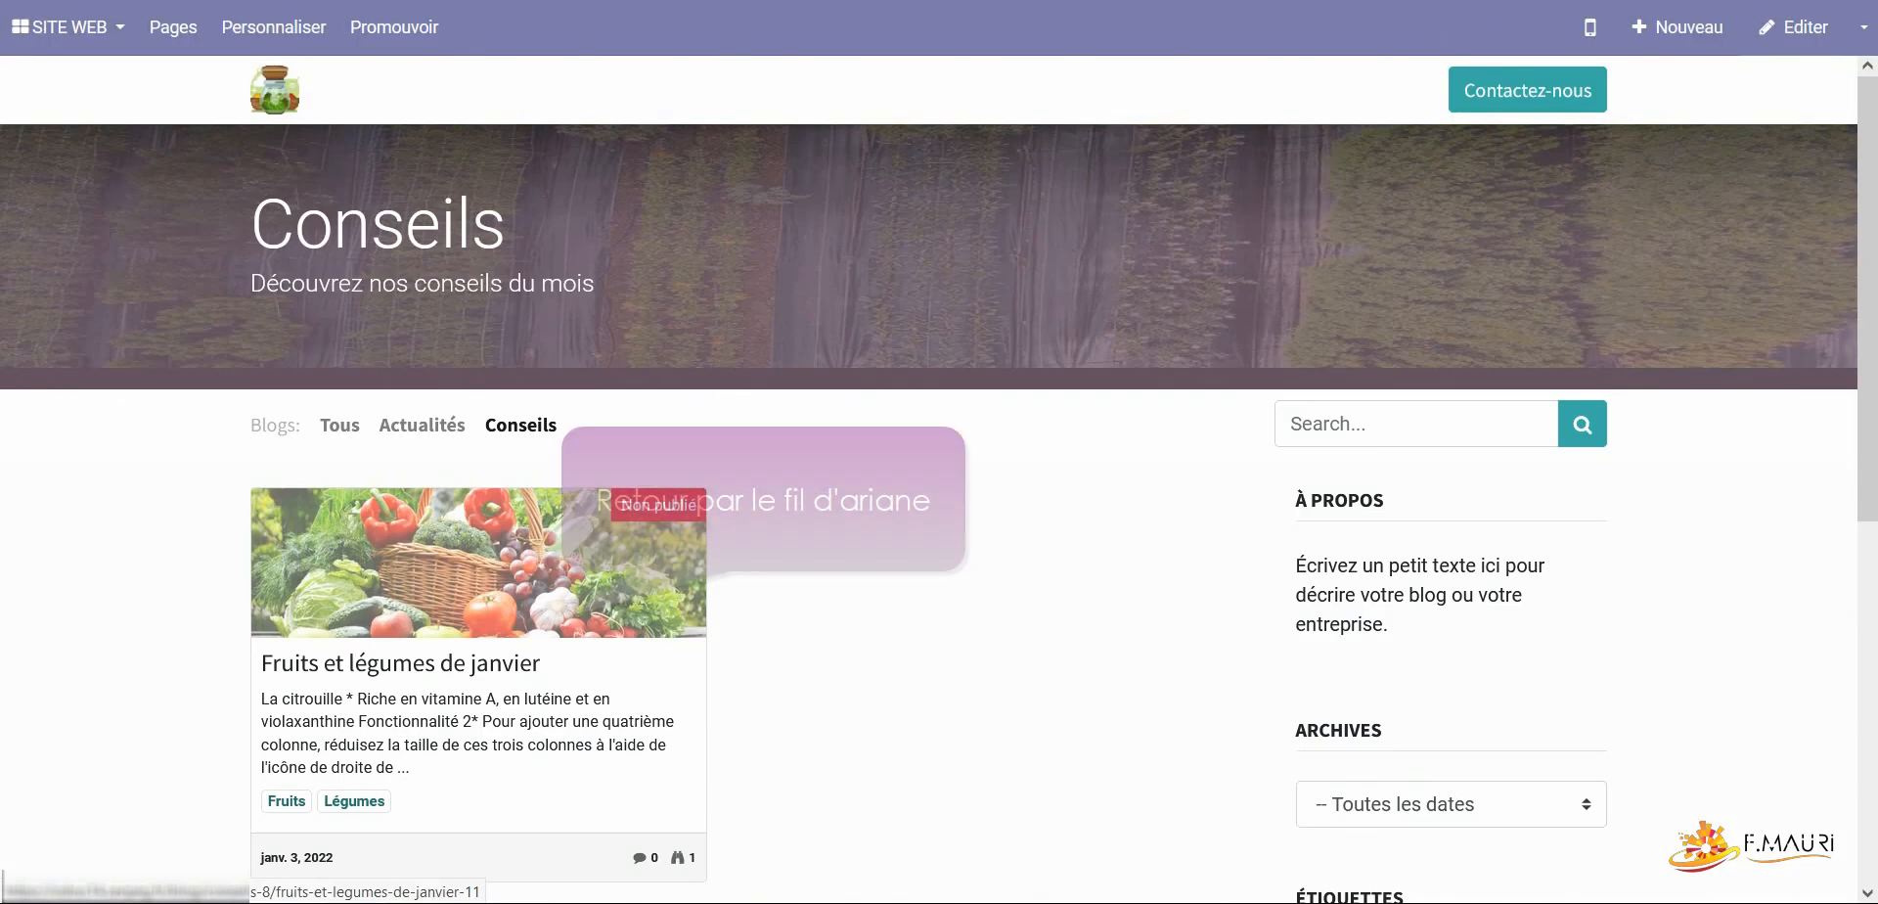